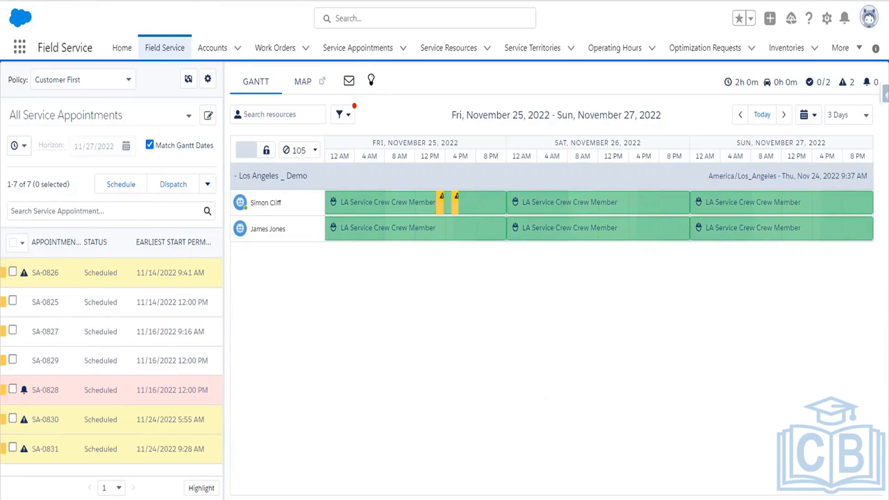
Step: Switch to the text editor and start a new note with the heading "Maintenance Plans in FSL:" followed by a blank line
{"action": "key", "text": "alt+Tab"}
{"action": "left_click", "coordinate": [547, 8]}
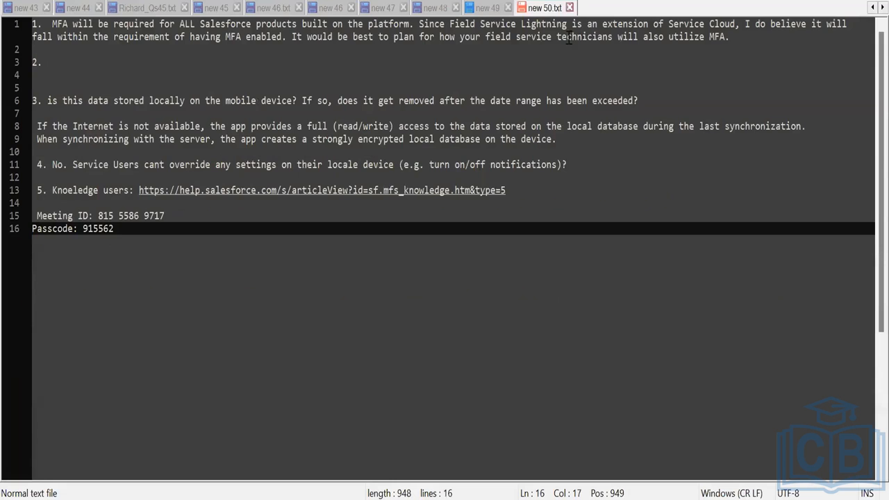
{"action": "double_click", "coordinate": [599, 10]}
{"action": "type", "text": "Mainta"}
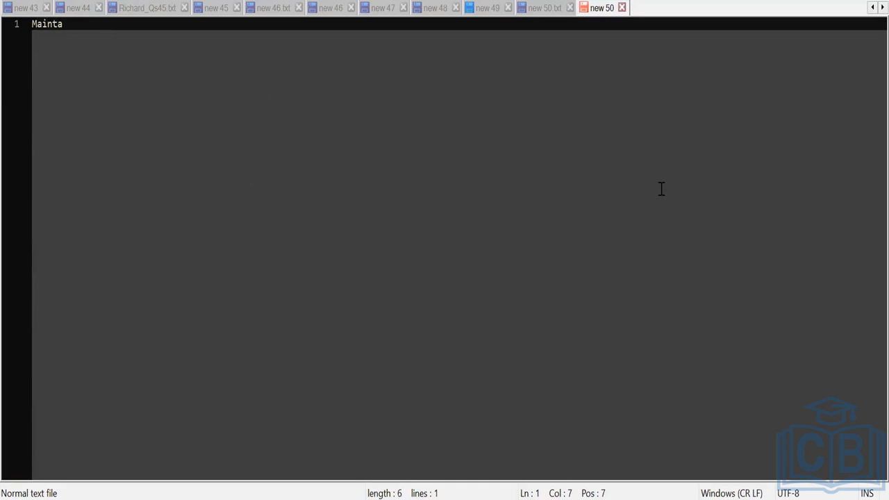
{"action": "key", "text": "BackSpace"}
{"action": "type", "text": "enance Plans IN"}
{"action": "key", "text": "BackSpace"}
{"action": "key", "text": "BackSpace"}
{"action": "type", "text": "in FSL:"}
{"action": "key", "text": "Return"}
{"action": "key", "text": "Return"}
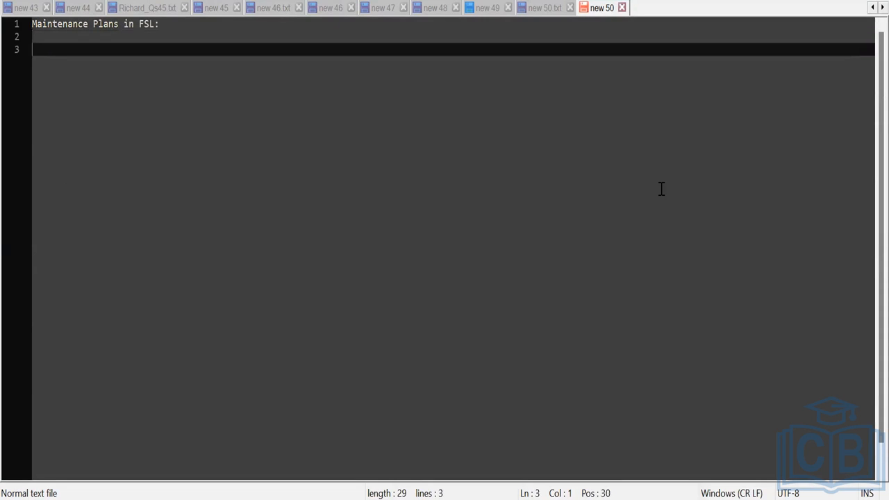
Step: Add the first two numbered lines to the note: "1. Create Assets" and "2. Create Maintenance Plans"
{"action": "type", "text": "1. Create Assets"}
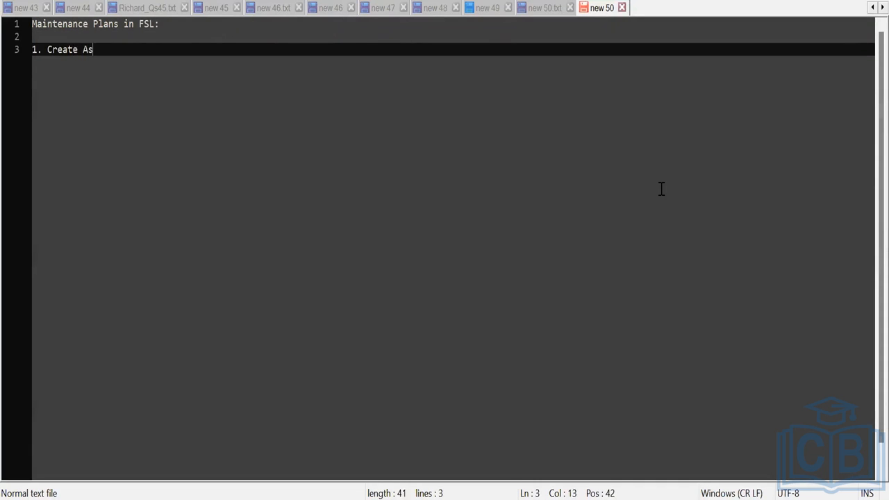
{"action": "key", "text": "Return"}
{"action": "type", "text": "2/"}
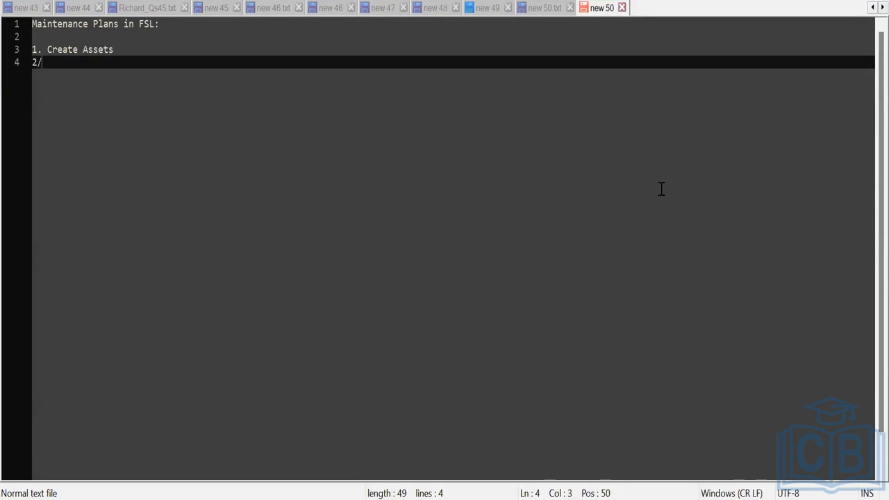
{"action": "key", "text": "BackSpace"}
{"action": "type", "text": "."}
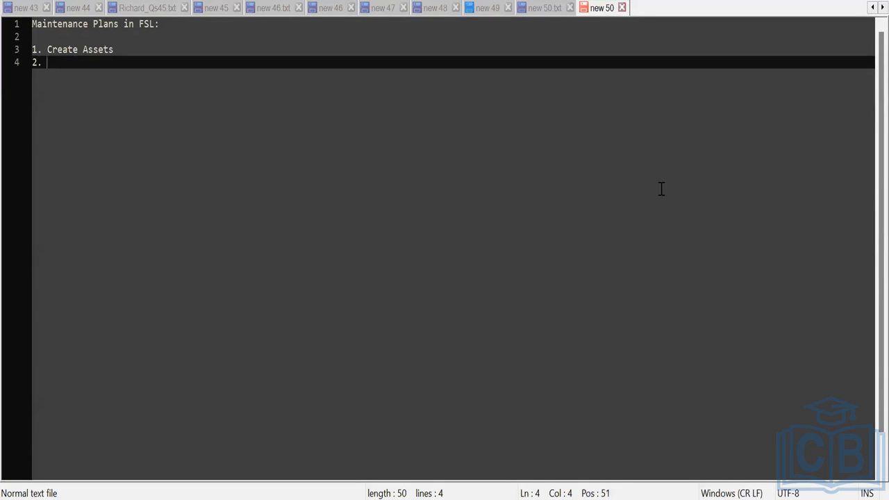
{"action": "type", "text": " Cre"}
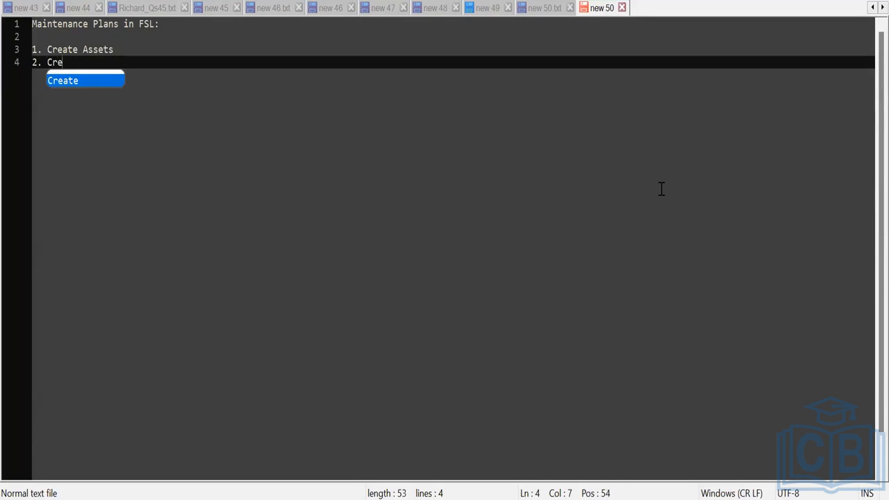
{"action": "type", "text": "ate Mai"}
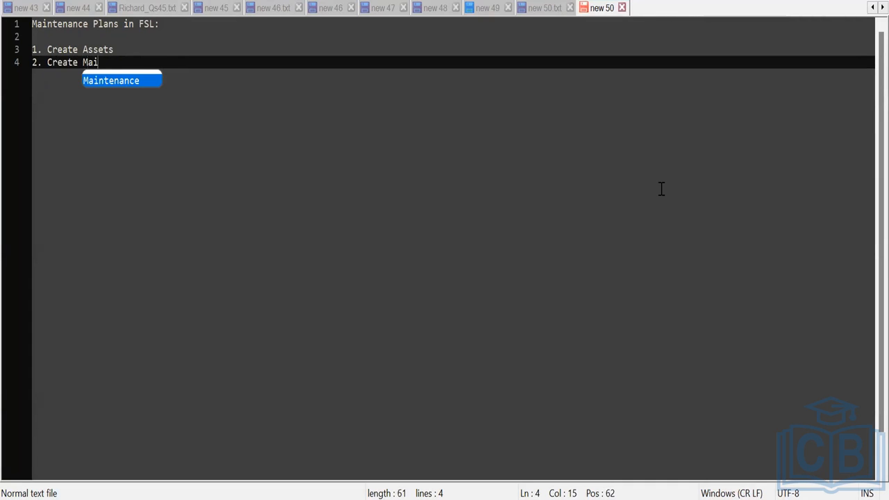
{"action": "type", "text": "ntenance Plans"}
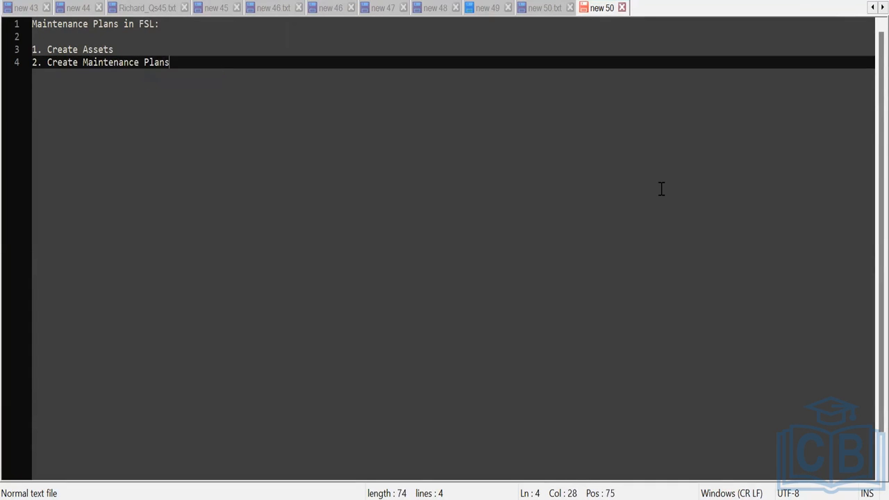
Step: Add the third numbered line "3. Generate Work Orders" to the note
{"action": "key", "text": "Return"}
{"action": "type", "text": "3. "}
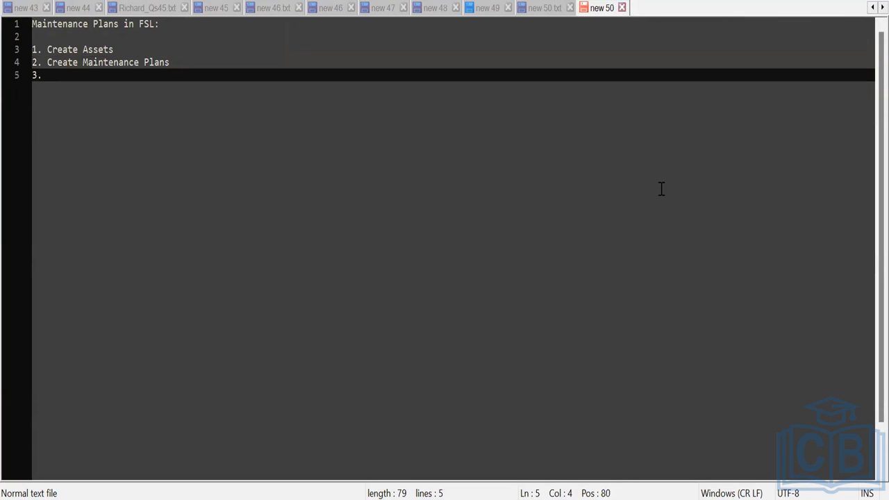
{"action": "type", "text": "Genrate"}
{"action": "key", "text": "BackSpace"}
{"action": "key", "text": "BackSpace"}
{"action": "key", "text": "BackSpace"}
{"action": "key", "text": "BackSpace"}
{"action": "key", "text": "BackSpace"}
{"action": "type", "text": "nerate "}
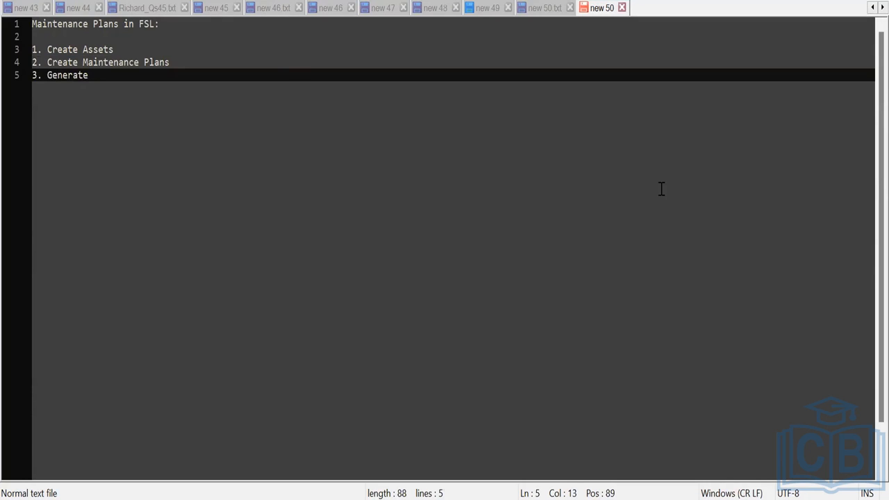
{"action": "type", "text": "Work Orders"}
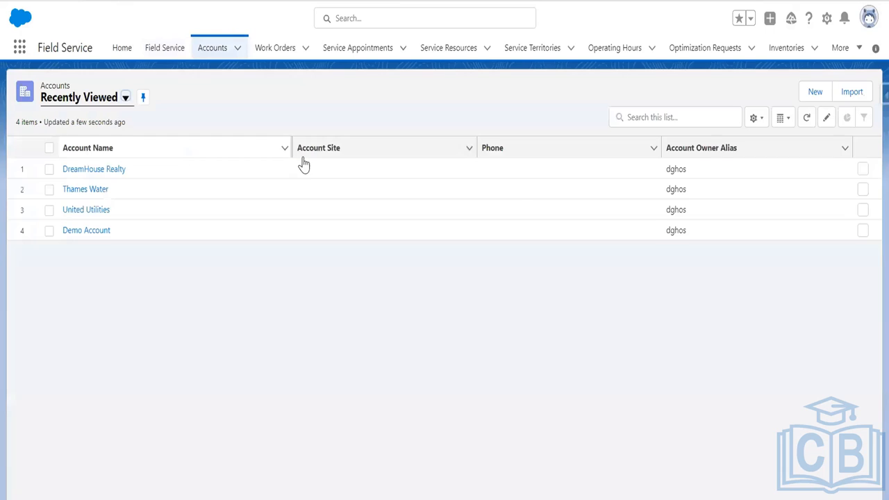
Step: View the DreamHouse Realty account's related lists, including Assets, and return to the list of recently viewed accounts
{"action": "left_click", "coordinate": [303, 158]}
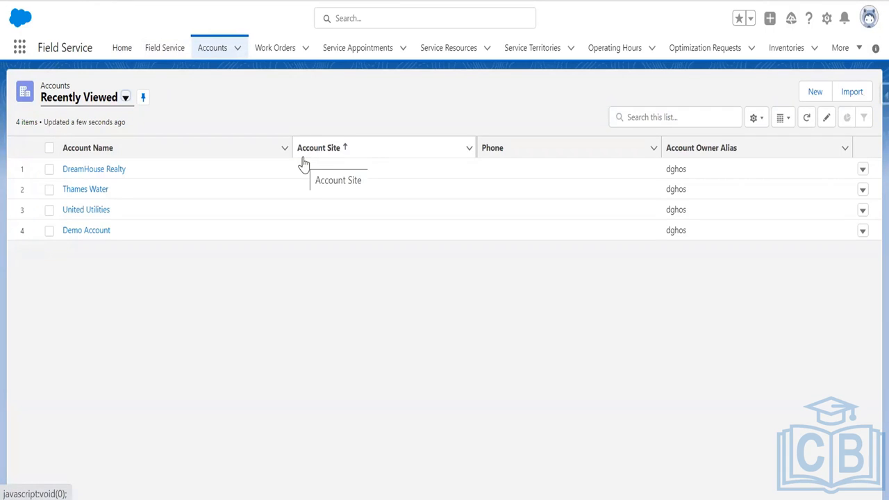
{"action": "left_click", "coordinate": [107, 171]}
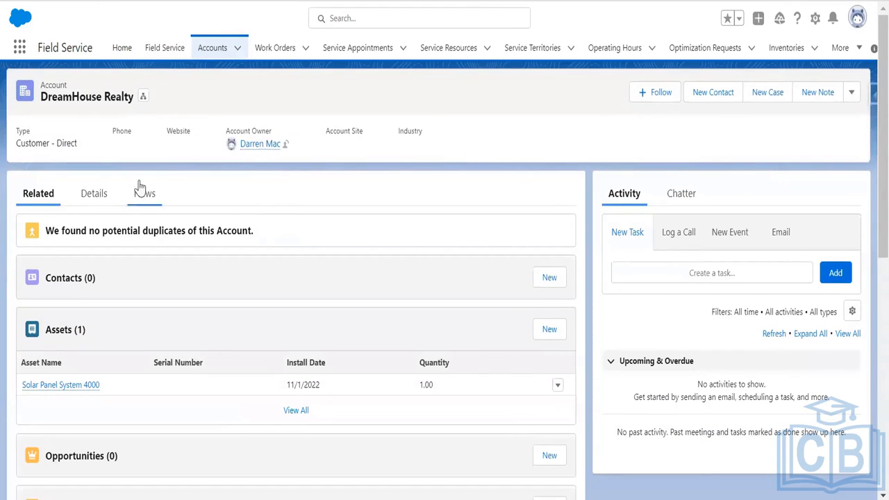
{"action": "left_click", "coordinate": [14, 1]}
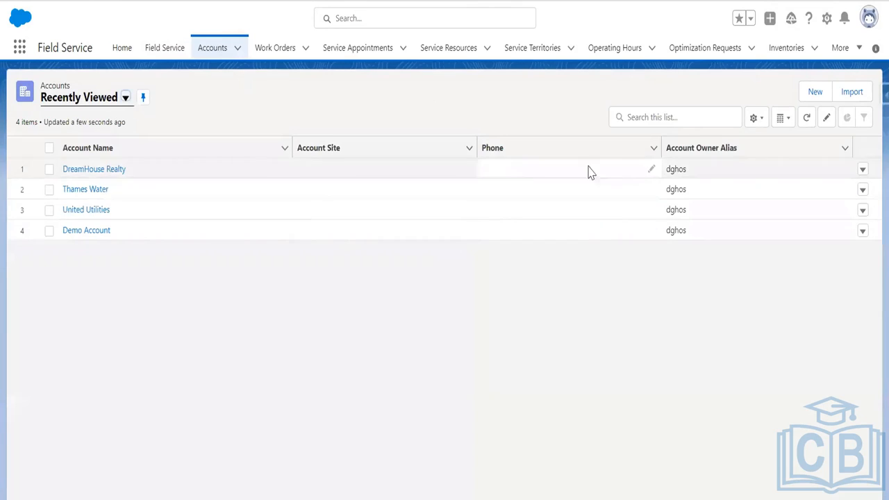
Step: Go to the Object Manager in Setup, search for "account" and open the Account object
{"action": "left_click", "coordinate": [826, 23]}
{"action": "left_click", "coordinate": [774, 62]}
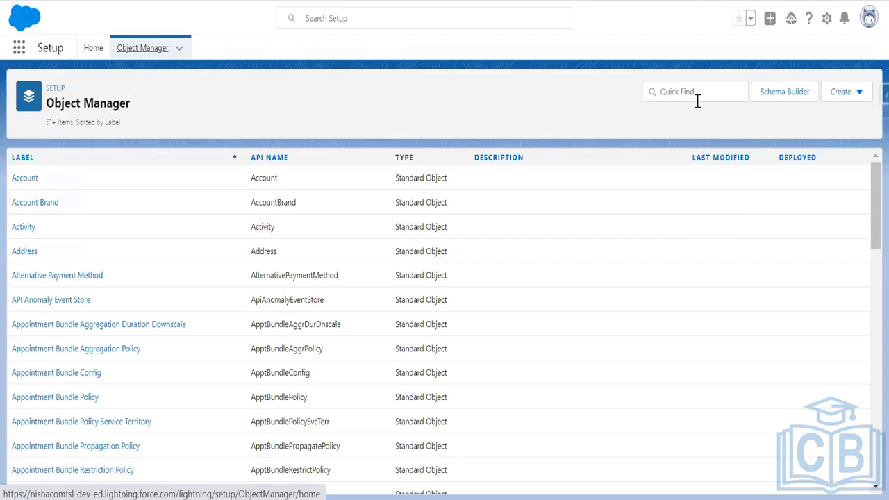
{"action": "left_click", "coordinate": [697, 98]}
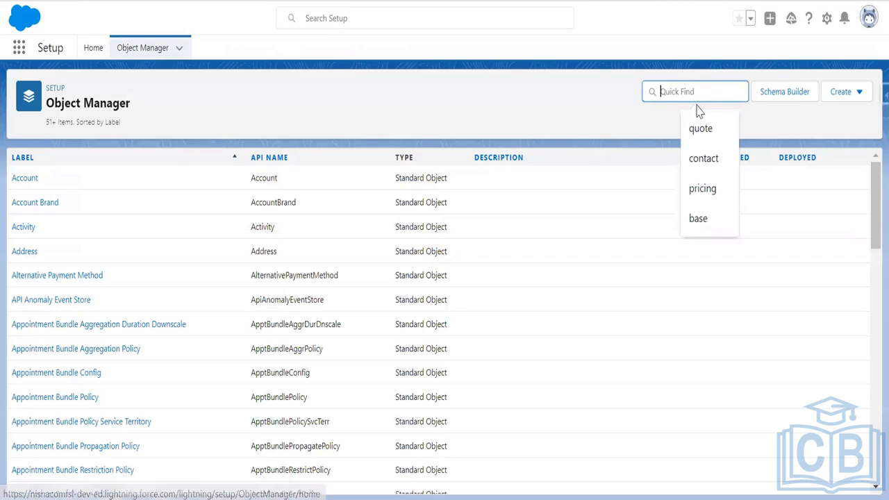
{"action": "type", "text": "ac"}
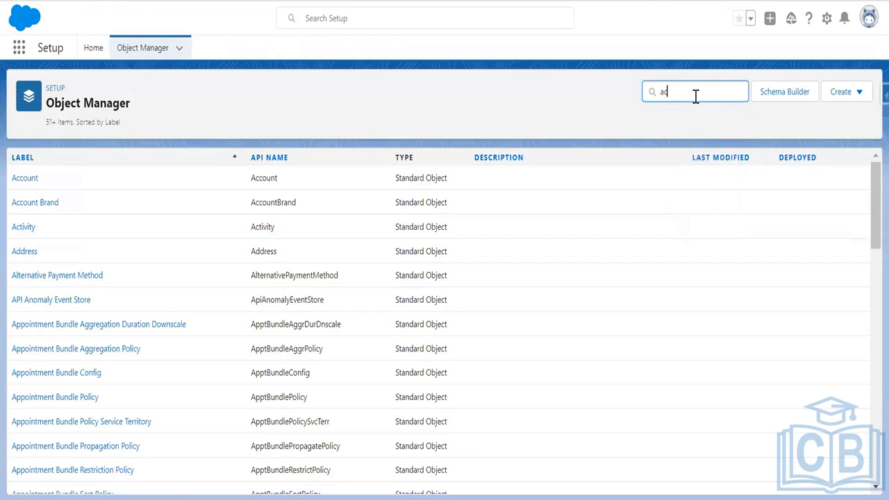
{"action": "type", "text": "count"}
{"action": "left_click", "coordinate": [26, 179]}
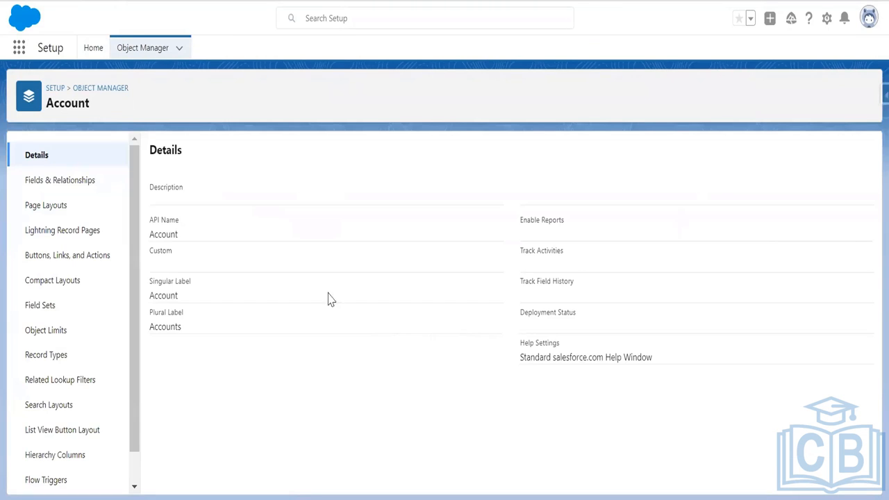
Step: Open the Account Layout page layout and check which related lists it includes, such as Assets
{"action": "left_click", "coordinate": [72, 207]}
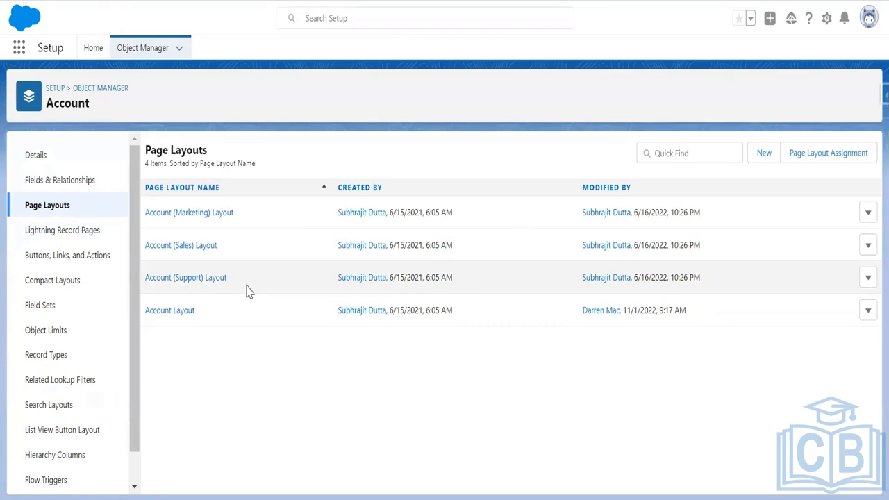
{"action": "left_click", "coordinate": [191, 312]}
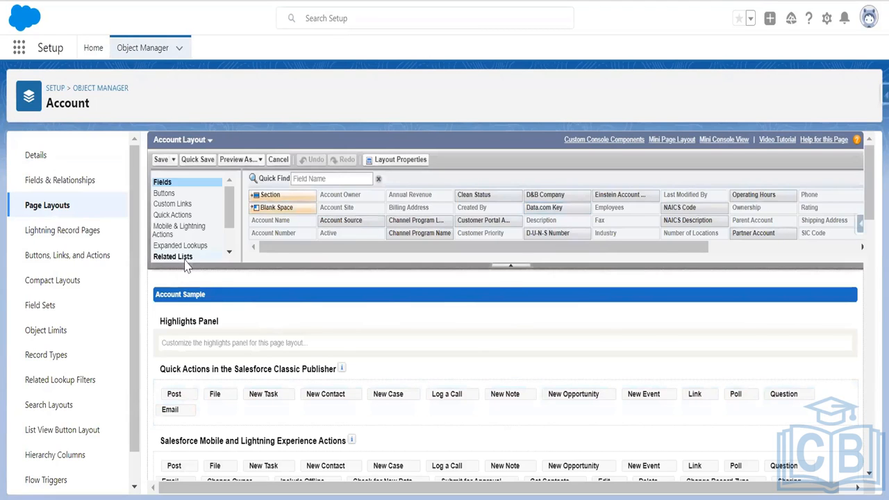
{"action": "scroll", "coordinate": [205, 282], "scroll_direction": "down", "scroll_amount": 10}
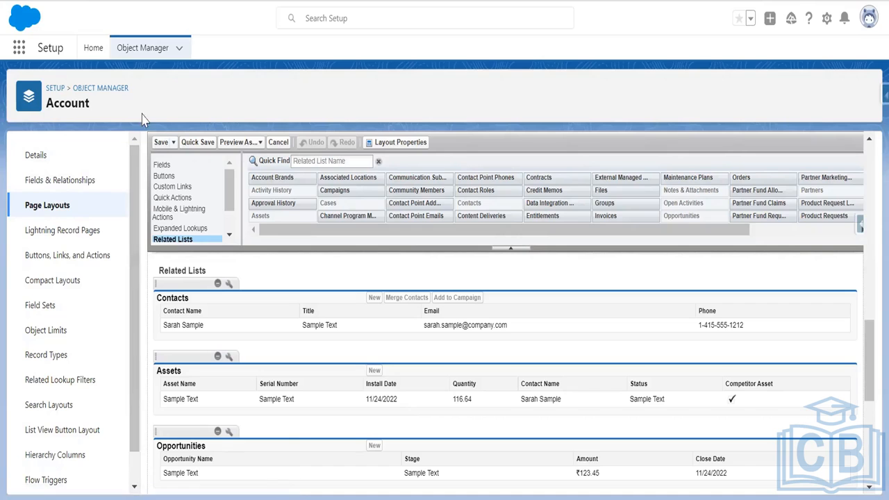
Step: Return to the Object Manager, find the Asset object and open its Asset Layout for editing
{"action": "left_click", "coordinate": [119, 93]}
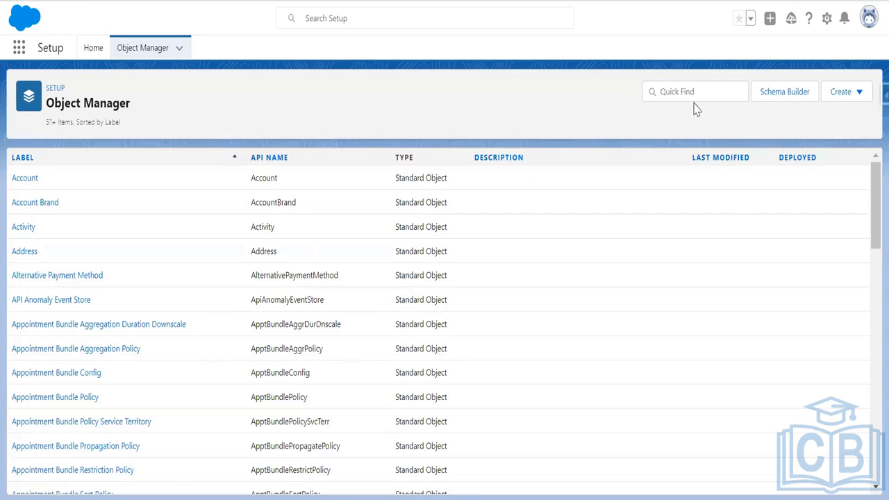
{"action": "left_click", "coordinate": [686, 91]}
{"action": "type", "text": "as"}
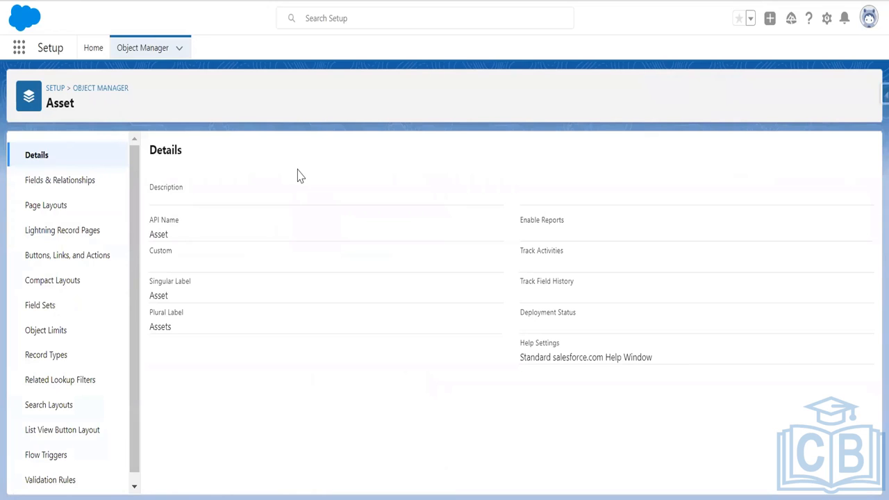
{"action": "left_click", "coordinate": [58, 210]}
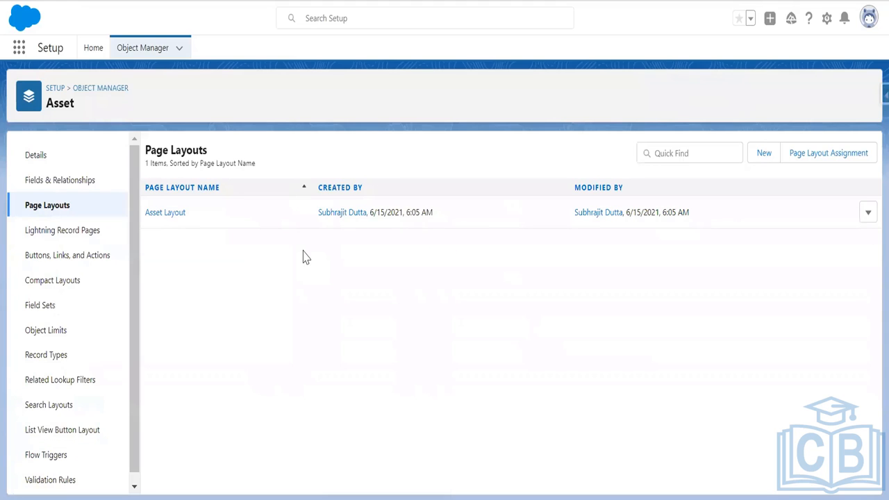
{"action": "left_click", "coordinate": [165, 213]}
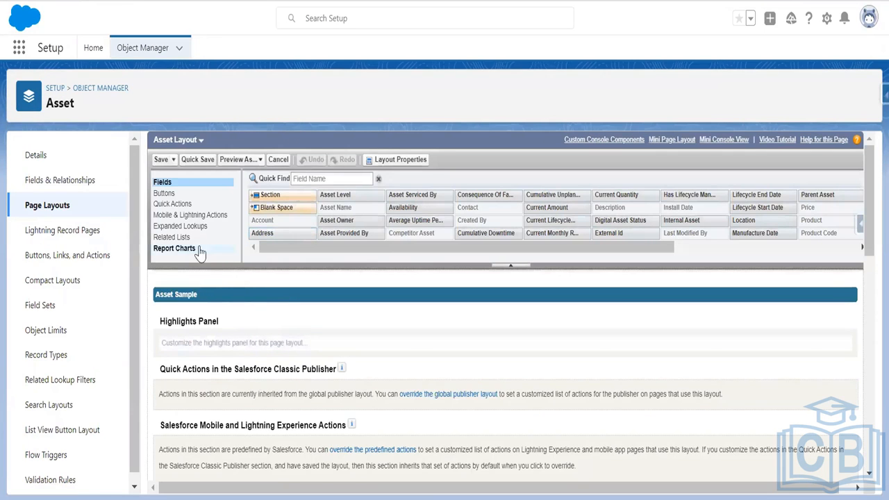
Step: Add the Maintenance Plans related list to the asset layout, directly below the Cases related list
{"action": "left_click", "coordinate": [173, 237]}
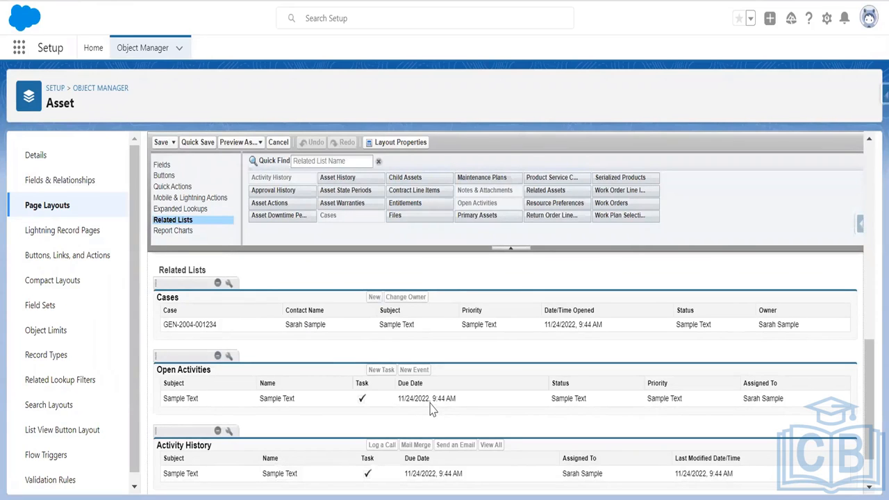
{"action": "scroll", "coordinate": [430, 410], "scroll_direction": "down", "scroll_amount": 1}
{"action": "scroll", "coordinate": [430, 409], "scroll_direction": "up", "scroll_amount": 3}
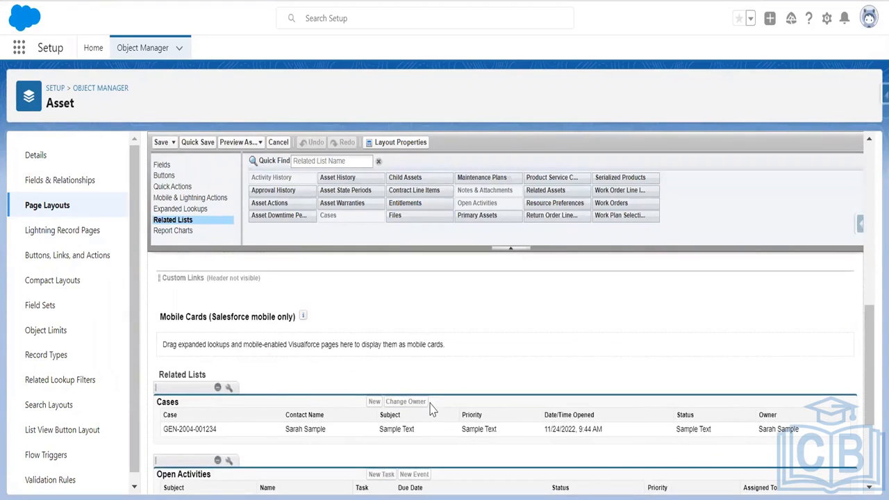
{"action": "scroll", "coordinate": [430, 410], "scroll_direction": "up", "scroll_amount": 5}
{"action": "scroll", "coordinate": [431, 410], "scroll_direction": "down", "scroll_amount": 1}
{"action": "scroll", "coordinate": [430, 410], "scroll_direction": "down", "scroll_amount": 3}
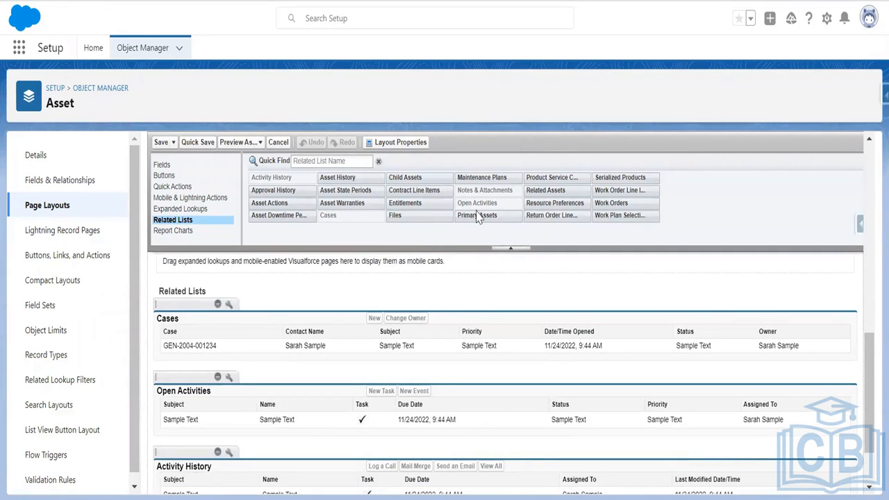
{"action": "left_click_drag", "start_coordinate": [501, 178], "coordinate": [171, 375]}
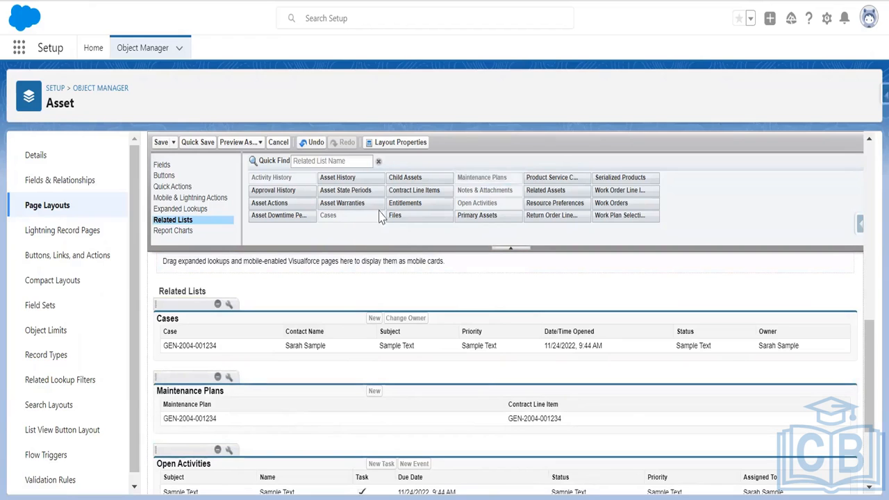
Step: Add the Primary Assets and Work Orders related lists below Maintenance Plans and save the asset layout
{"action": "left_click_drag", "start_coordinate": [481, 213], "coordinate": [179, 465]}
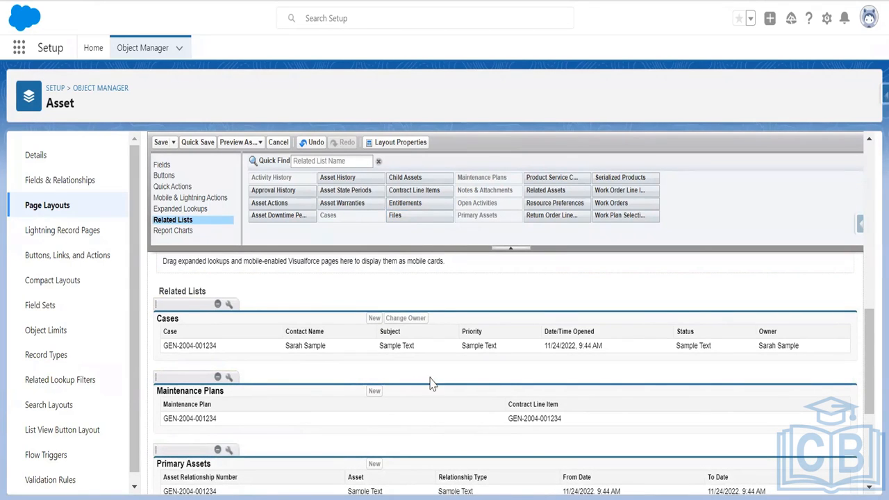
{"action": "left_click_drag", "start_coordinate": [627, 201], "coordinate": [243, 444]}
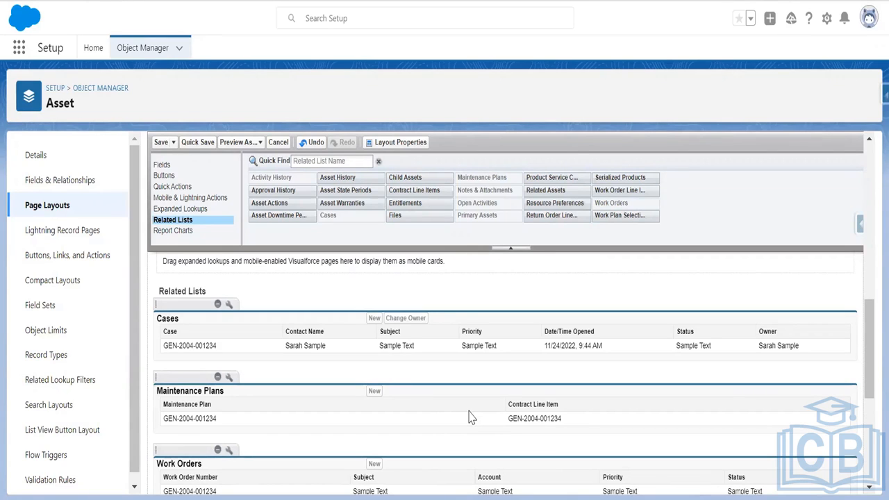
{"action": "left_click", "coordinate": [159, 143]}
{"action": "left_click", "coordinate": [459, 358]}
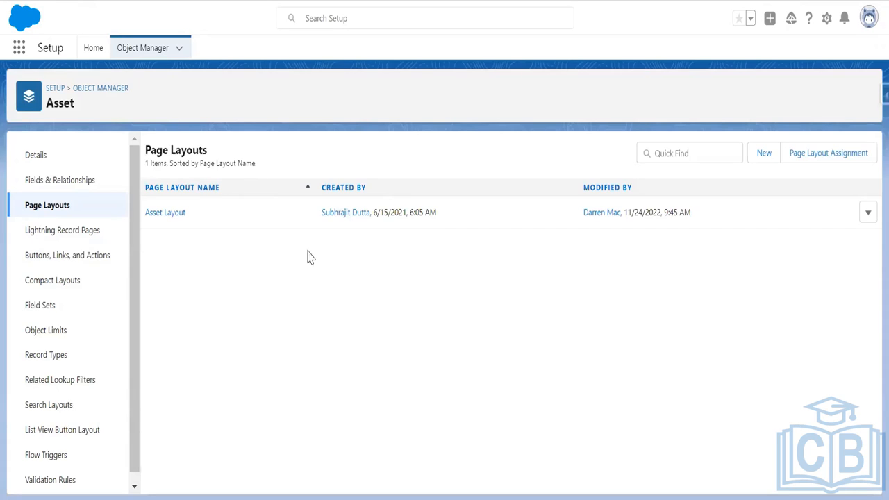
Step: Return to the Object Manager, find the Work Order object and open its Work Order Layout for editing
{"action": "left_click", "coordinate": [112, 90]}
{"action": "left_click", "coordinate": [681, 86]}
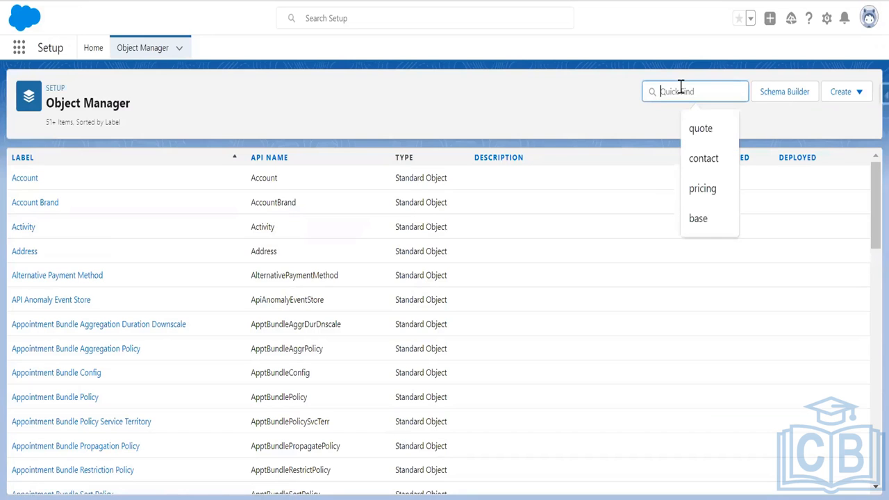
{"action": "type", "text": "wor"}
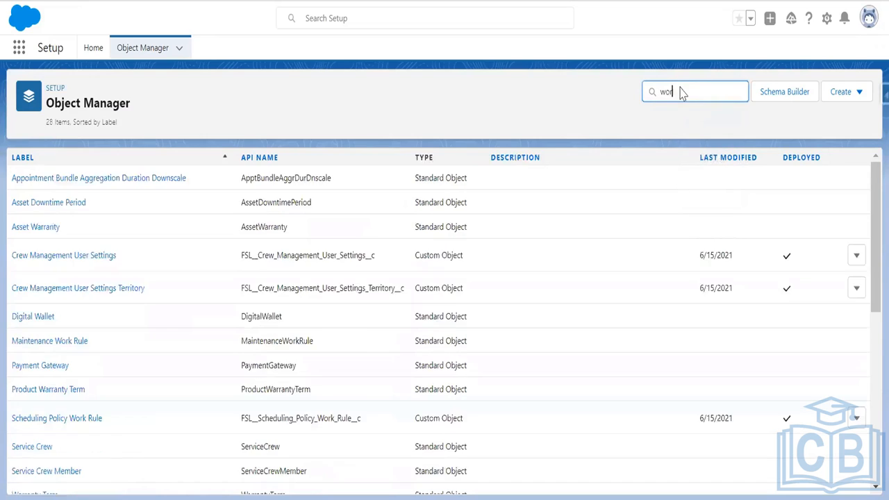
{"action": "type", "text": "k order"}
{"action": "left_click", "coordinate": [38, 177]}
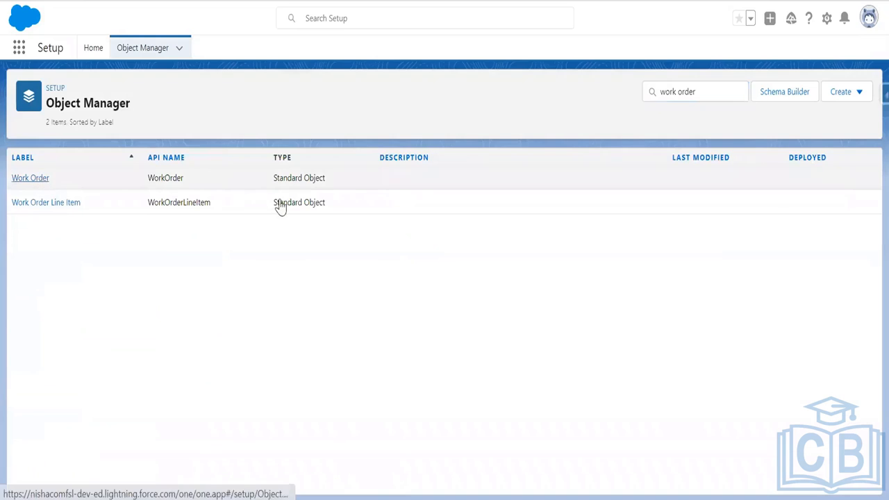
{"action": "left_click", "coordinate": [56, 206]}
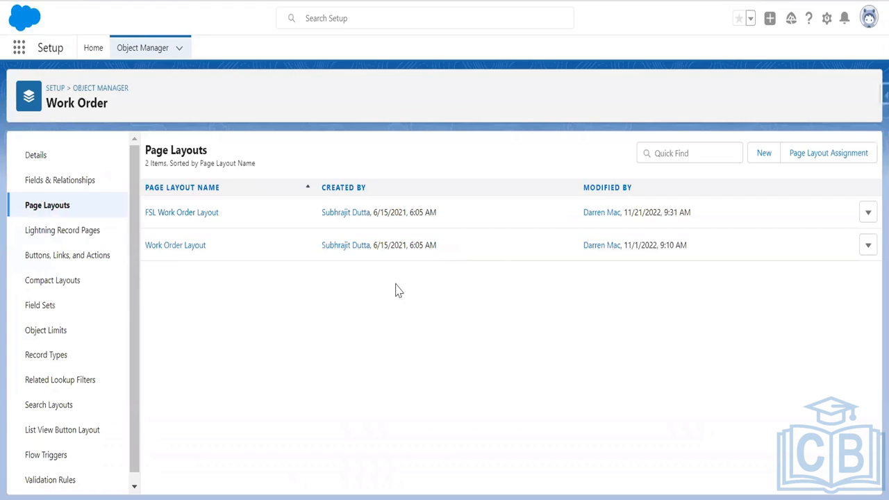
{"action": "left_click", "coordinate": [195, 246]}
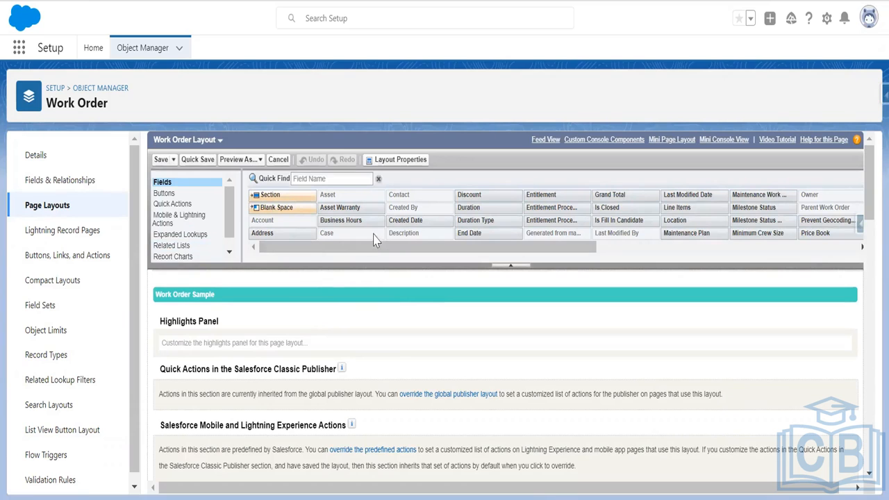
Step: Check that the Generated from maintenance plan field is on the work order layout, then save the layout
{"action": "scroll", "coordinate": [402, 367], "scroll_direction": "down", "scroll_amount": 5}
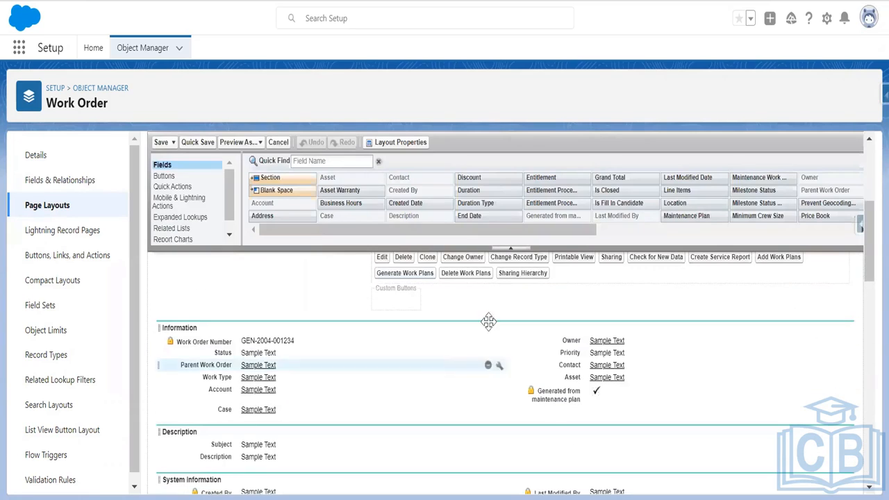
{"action": "left_click", "coordinate": [302, 161]}
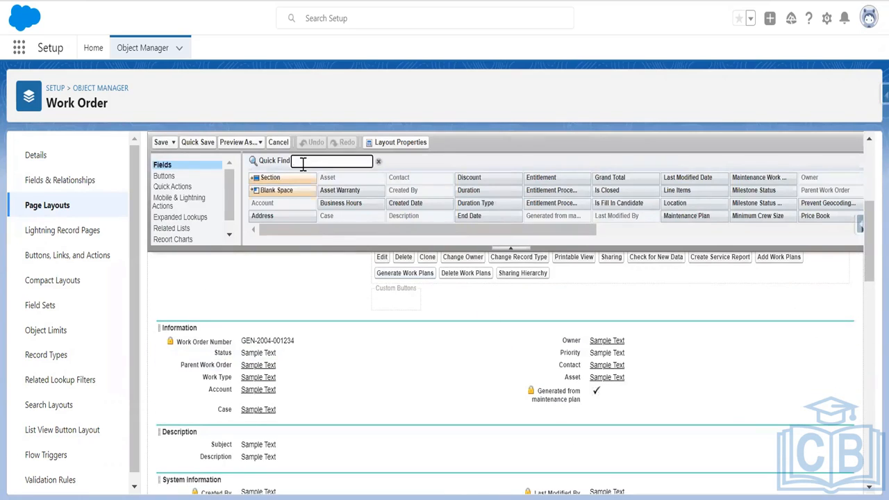
{"action": "type", "text": "gener"}
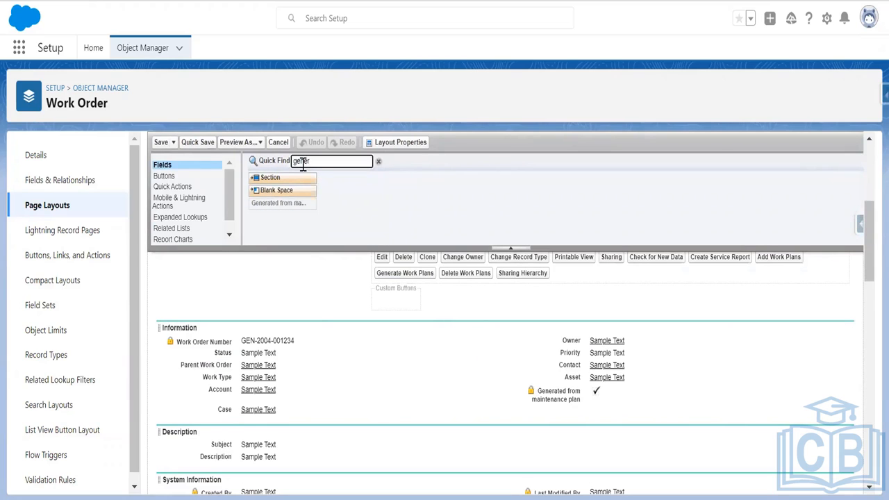
{"action": "right_click", "coordinate": [303, 166]}
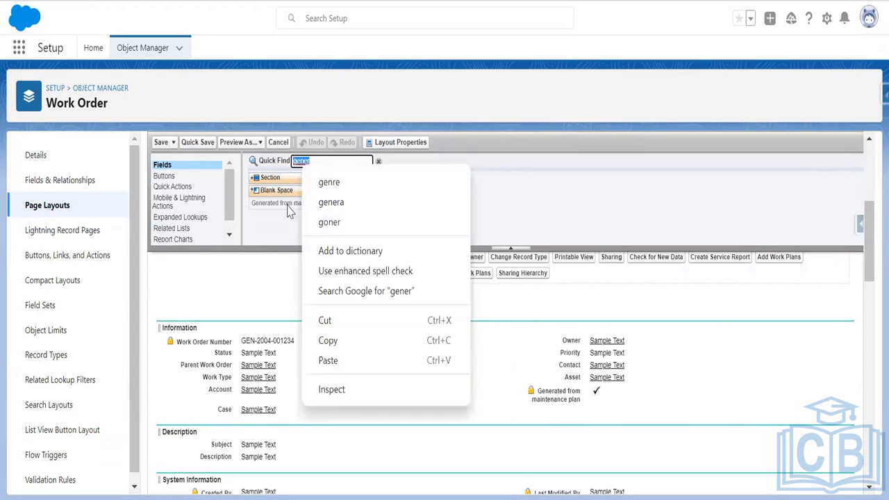
{"action": "left_click", "coordinate": [288, 212]}
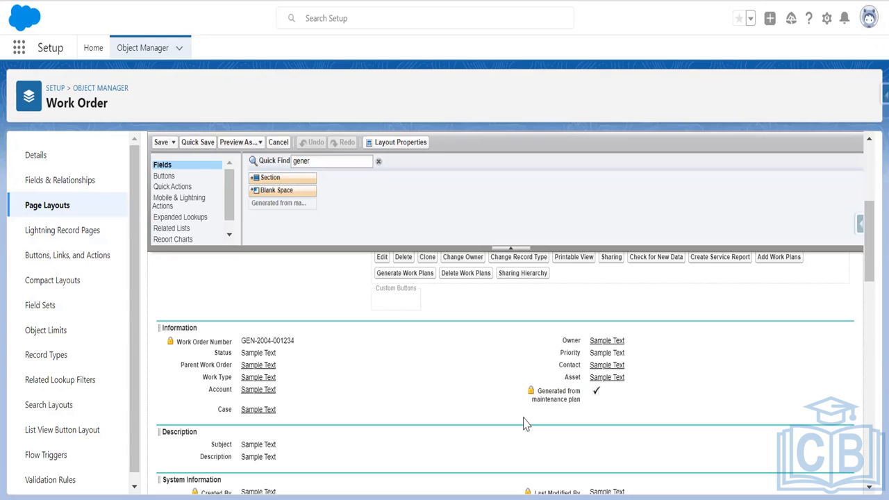
{"action": "left_click", "coordinate": [160, 142]}
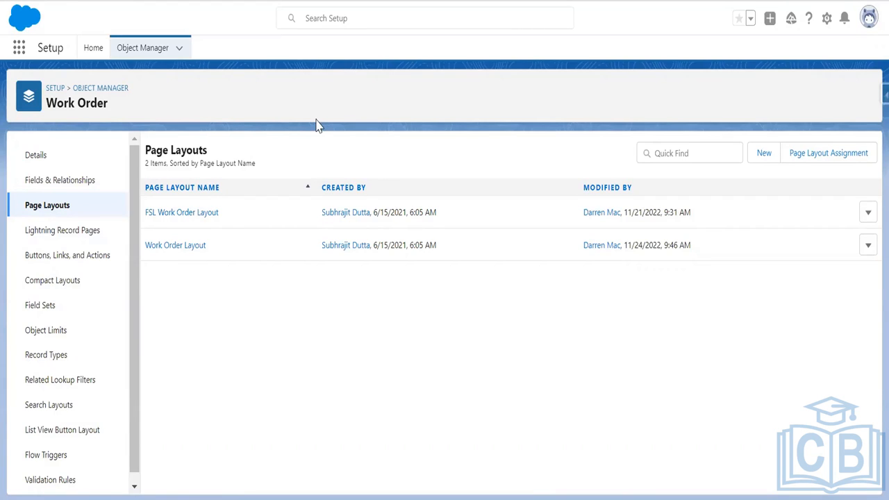
Step: Leave Setup for the Accounts list and open the DreamHouse Realty account to view its assets
{"action": "left_click", "coordinate": [19, 50]}
{"action": "type", "text": "a"}
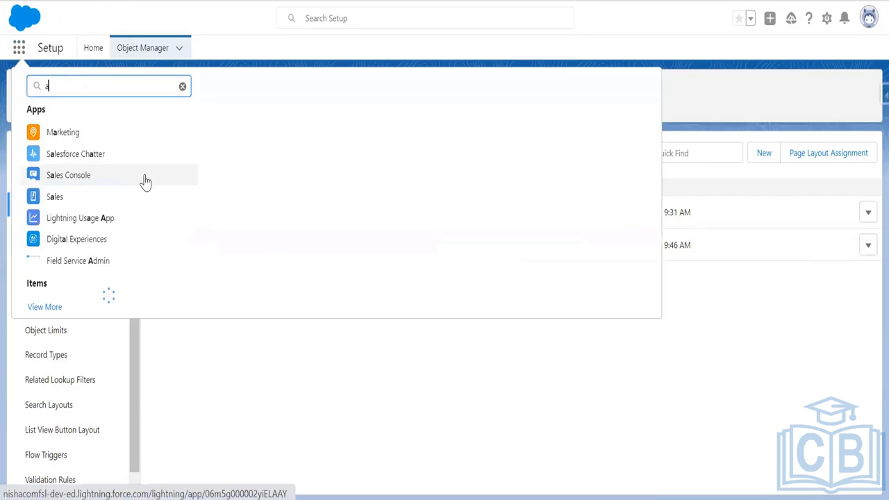
{"action": "type", "text": "cc"}
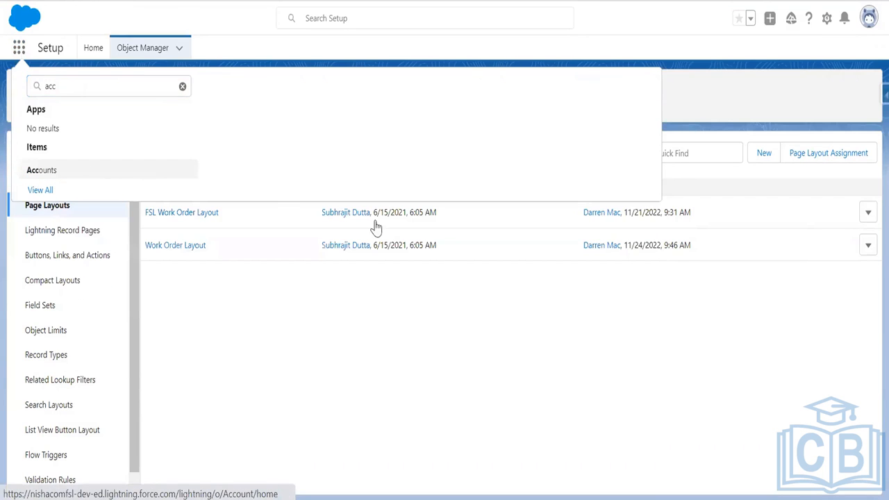
{"action": "key", "text": "Return"}
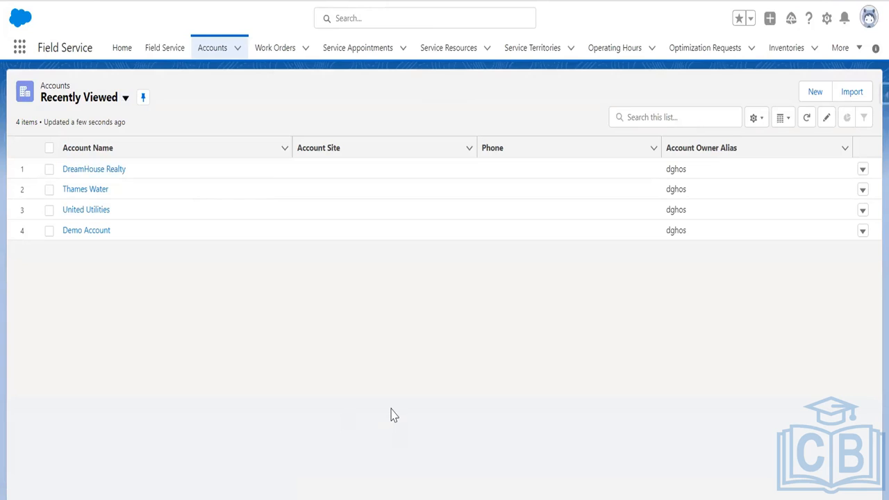
{"action": "left_click", "coordinate": [94, 169]}
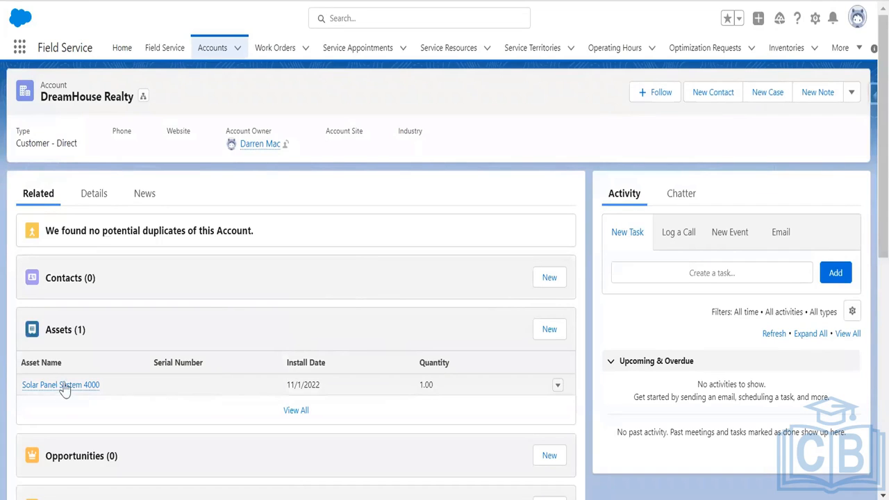
{"action": "mouse_move", "coordinate": [69, 386]}
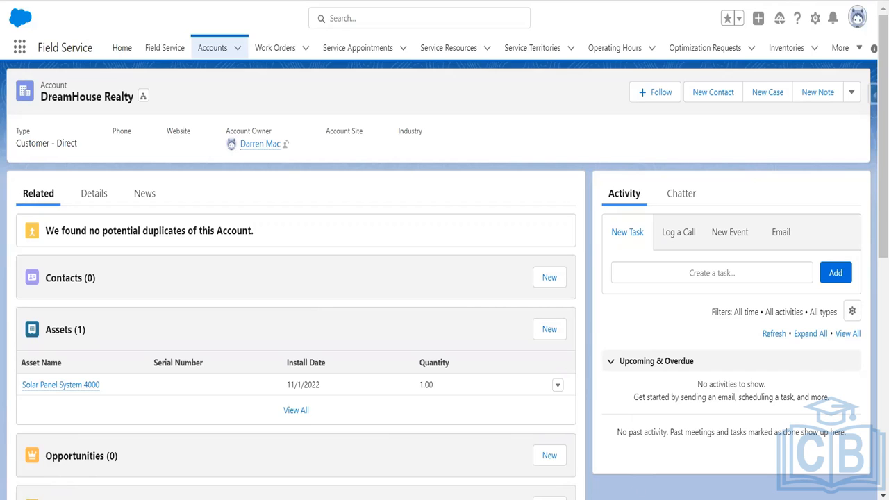
Step: Switch to the notes file, underline "1. Create Assets" with a dashed line and insert blank lines before "2. Create Maintenance Plans"
{"action": "left_click", "coordinate": [636, 499]}
{"action": "left_click", "coordinate": [139, 52]}
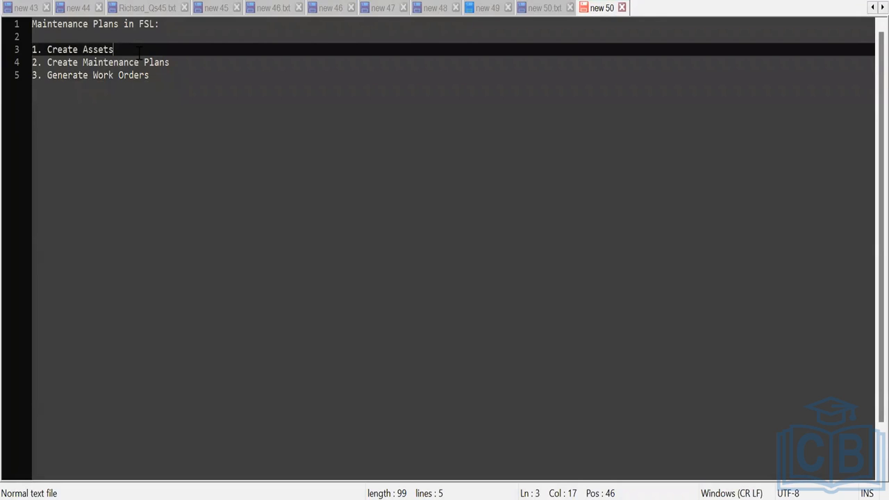
{"action": "key", "text": "Return"}
{"action": "type", "text": "------------------"}
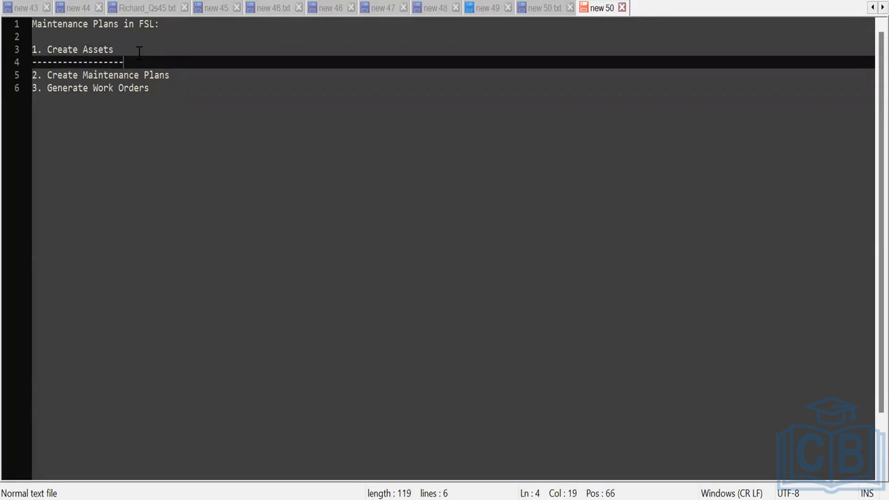
{"action": "key", "text": "Return"}
{"action": "key", "text": "Return"}
{"action": "key", "text": "Return"}
{"action": "key", "text": "Return"}
{"action": "key", "text": "Return"}
{"action": "key", "text": "Return"}
{"action": "key", "text": "Return"}
{"action": "key", "text": "Return"}
{"action": "key", "text": "Return"}
{"action": "key", "text": "Return"}
{"action": "key", "text": "Return"}
{"action": "key", "text": "Return"}
{"action": "key", "text": "Return"}
{"action": "key", "text": "Return"}
{"action": "key", "text": "Return"}
{"action": "key", "text": "Return"}
{"action": "key", "text": "Return"}
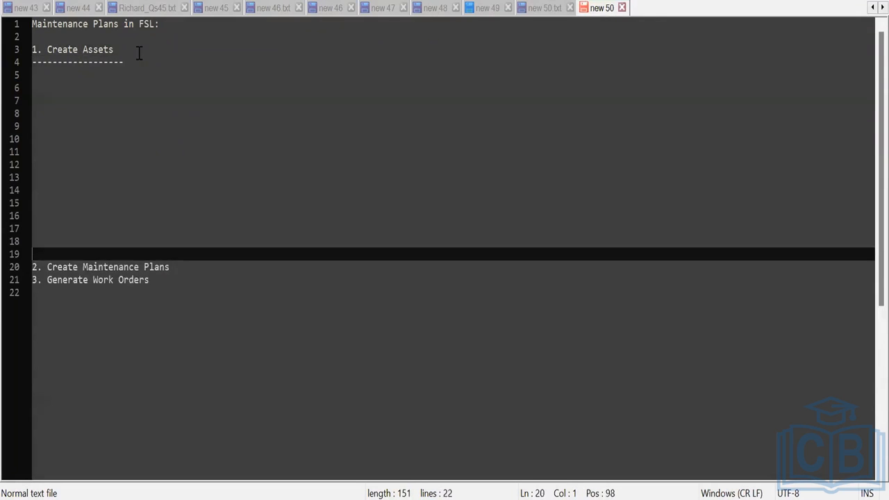
{"action": "key", "text": "Up"}
{"action": "key", "text": "Up"}
{"action": "key", "text": "Up"}
{"action": "key", "text": "Up"}
{"action": "key", "text": "Up"}
{"action": "key", "text": "Up"}
{"action": "key", "text": "Up"}
{"action": "key", "text": "Up"}
{"action": "key", "text": "Up"}
{"action": "key", "text": "Up"}
{"action": "key", "text": "Up"}
{"action": "key", "text": "Up"}
{"action": "key", "text": "Up"}
{"action": "key", "text": "Up"}
{"action": "key", "text": "Up"}
{"action": "key", "text": "Up"}
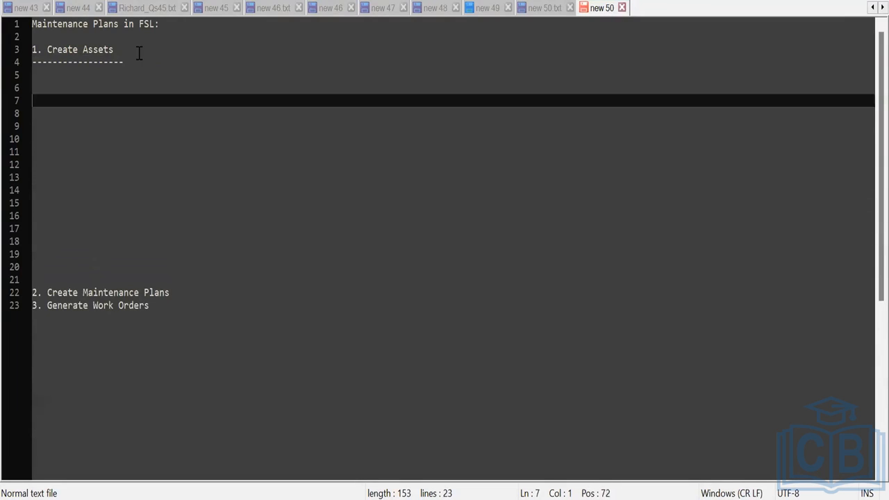
Step: Add the sub-step "i. Create Account , Type : Customer -Direct" beneath the dashed line under Create Assets
{"action": "type", "text": "i. "}
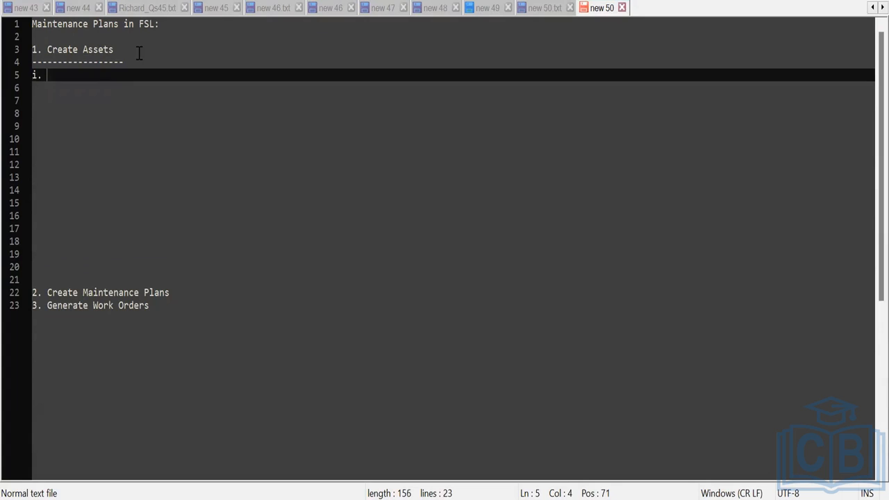
{"action": "type", "text": "Create "}
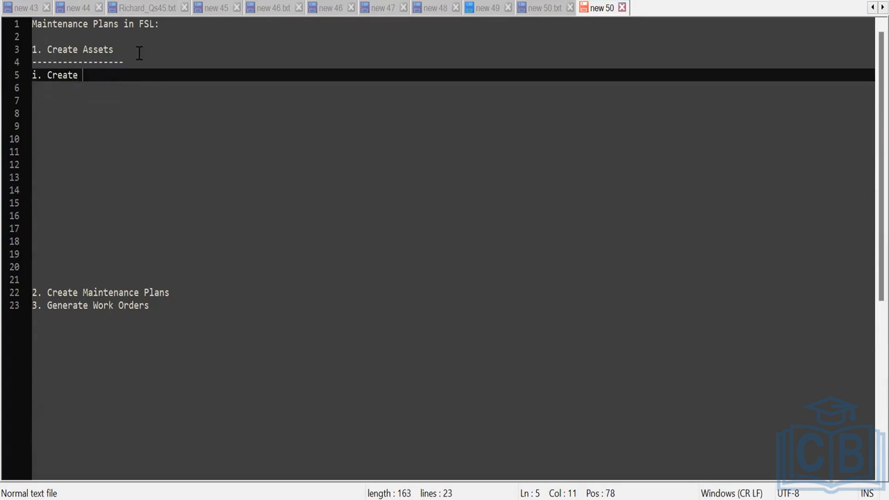
{"action": "type", "text": "Account , Type : Cu"}
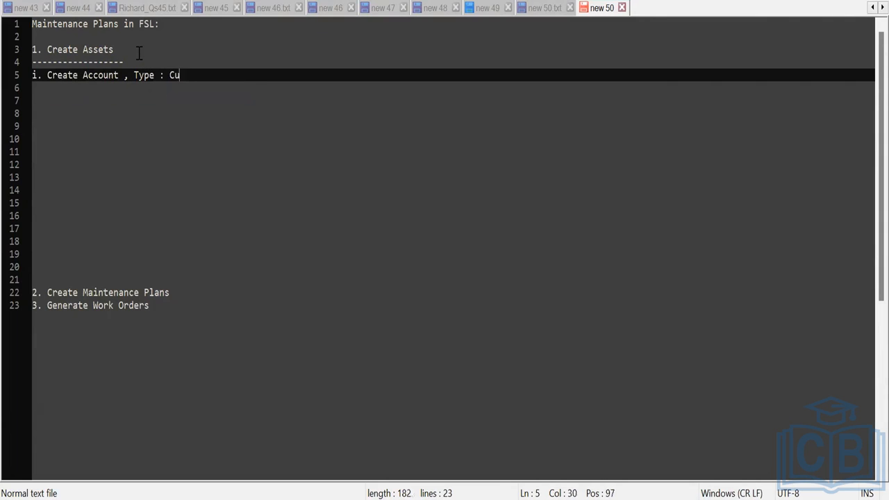
{"action": "type", "text": "stomer -Direct"}
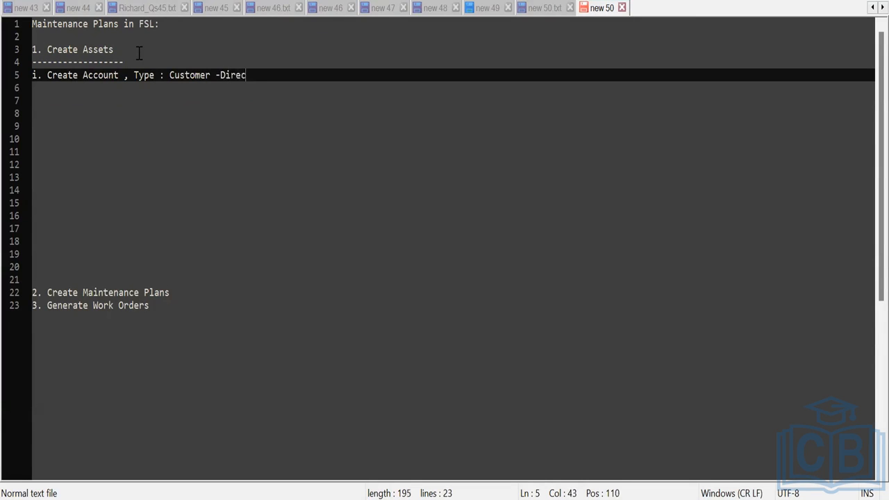
Step: Add the sub-step "ii. Create a Product" on the line below the account sub-step
{"action": "key", "text": "Return"}
{"action": "type", "text": "ii."}
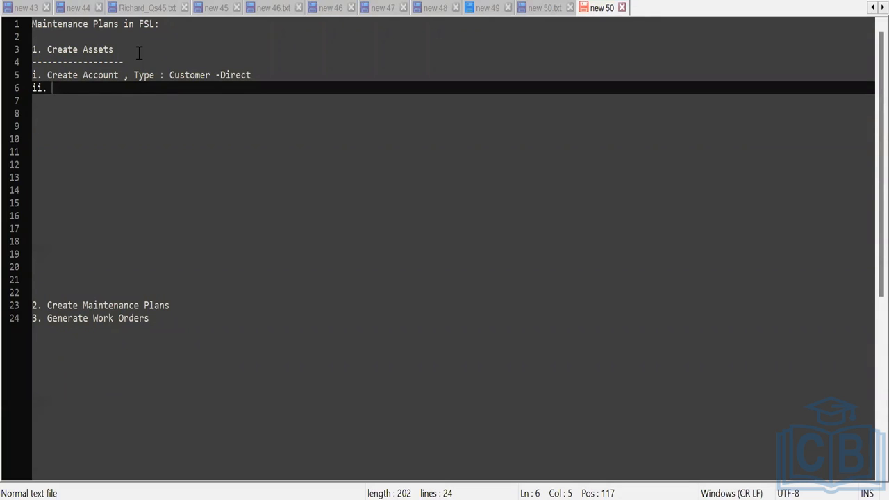
{"action": "type", "text": "C"}
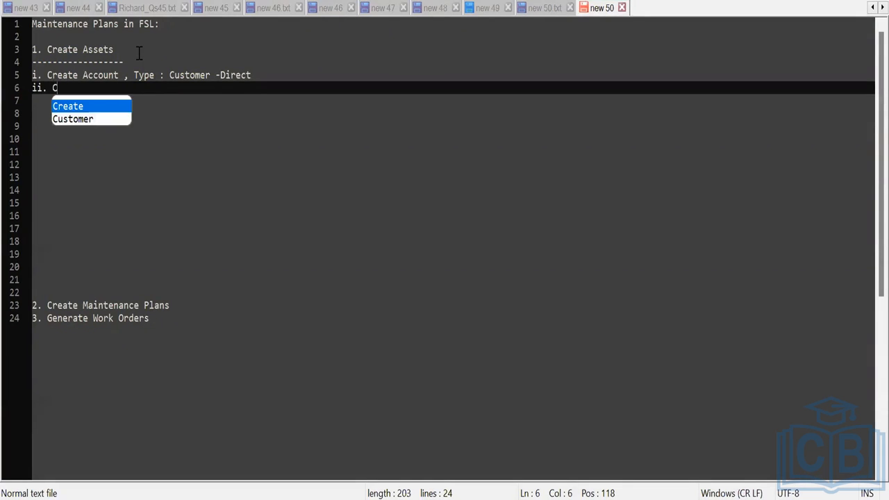
{"action": "type", "text": "reate a Product"}
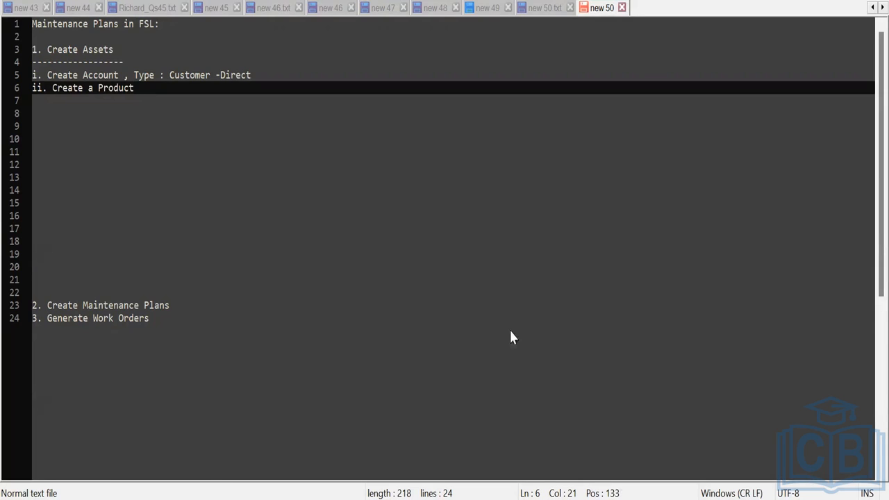
Step: Switch back to Salesforce, search the apps and items for "products" and open the Products list
{"action": "key", "text": "alt+Tab"}
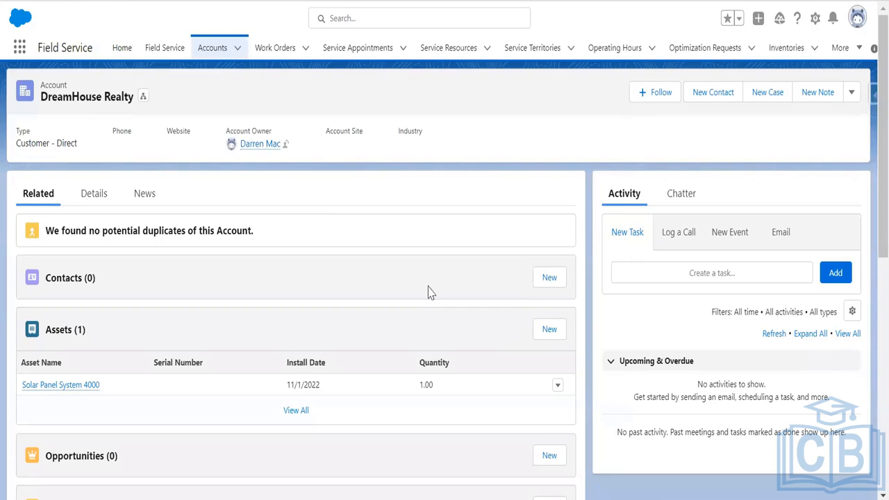
{"action": "left_click", "coordinate": [20, 48]}
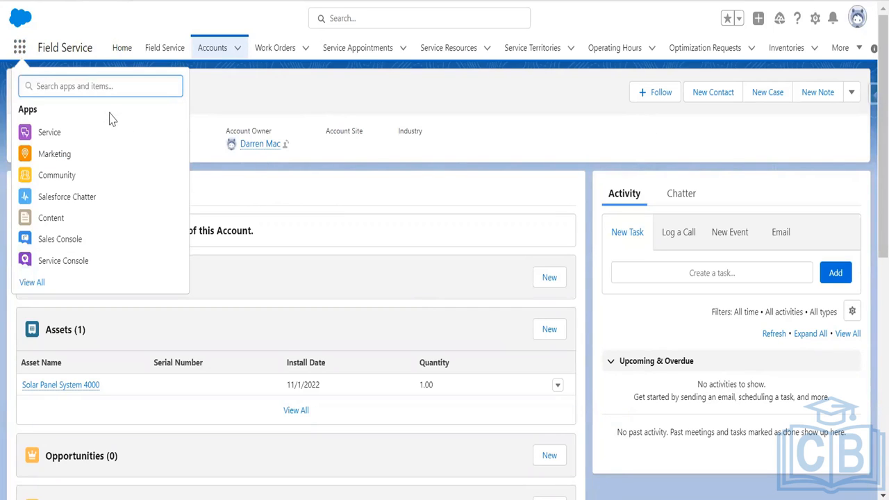
{"action": "type", "text": "p"}
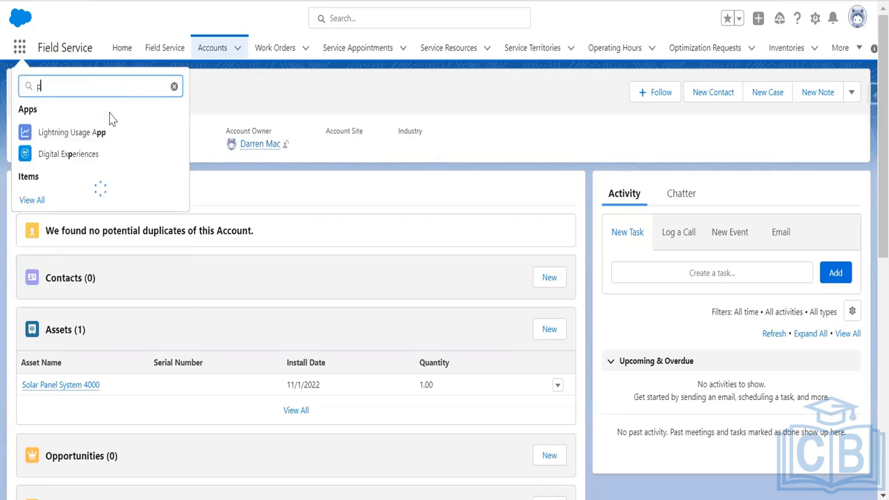
{"action": "type", "text": "roducts"}
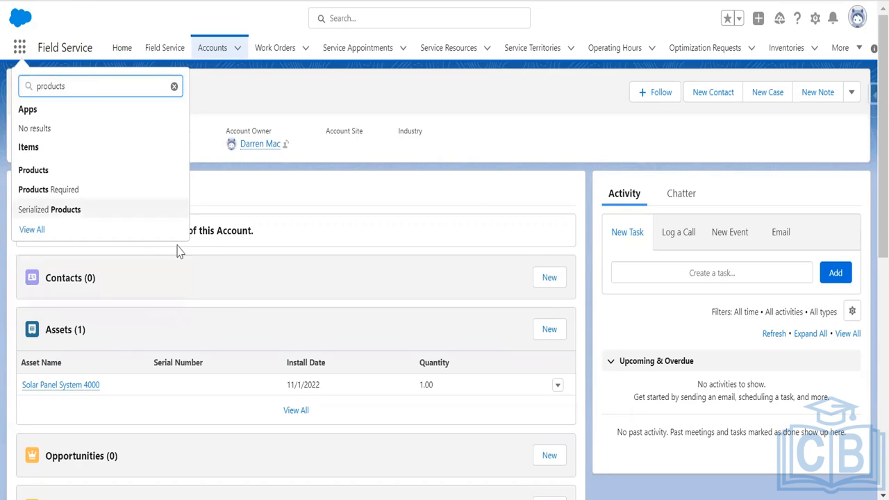
{"action": "left_click", "coordinate": [36, 170]}
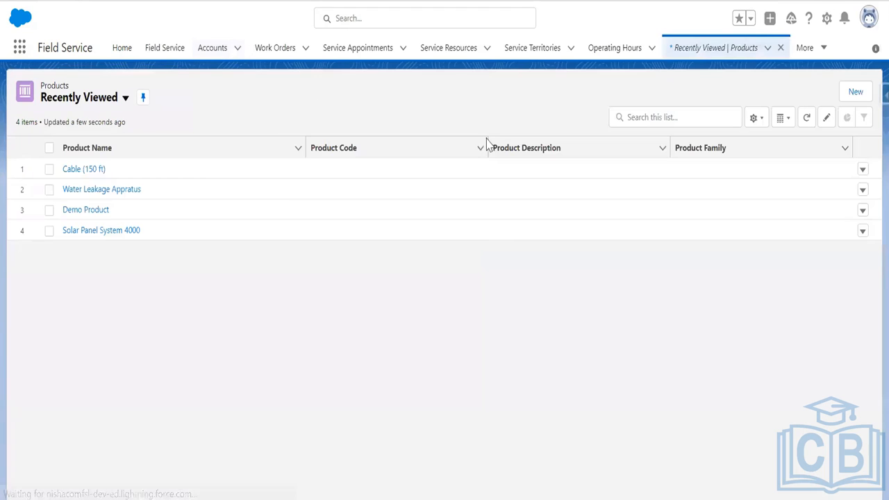
Step: Create and save a new active product named "Solar Panel System 8000"
{"action": "left_click", "coordinate": [851, 94]}
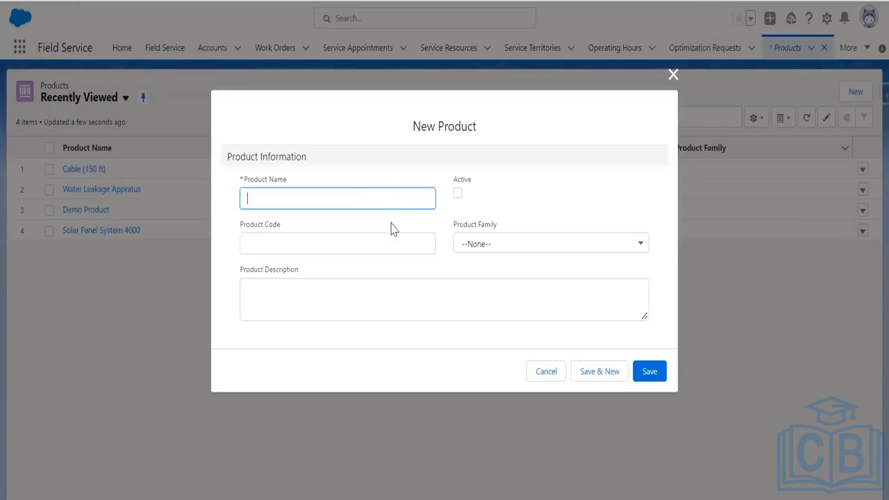
{"action": "type", "text": "Solar Panel System 8000"}
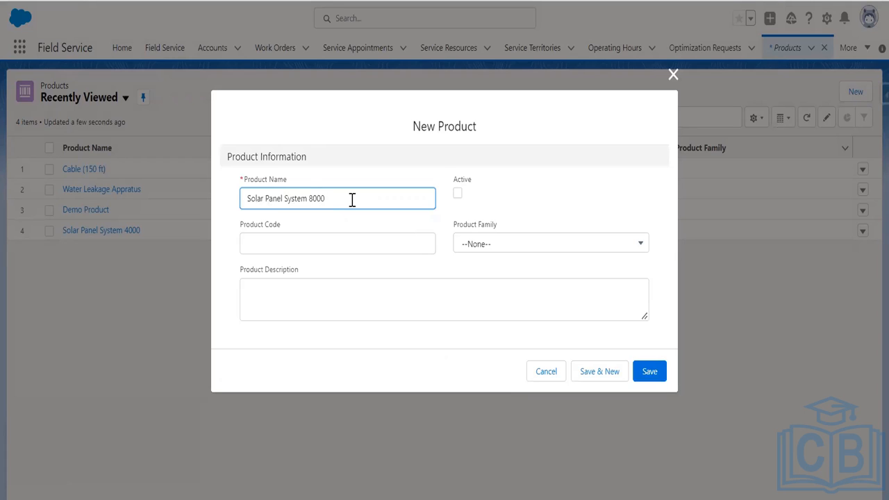
{"action": "left_click", "coordinate": [457, 193]}
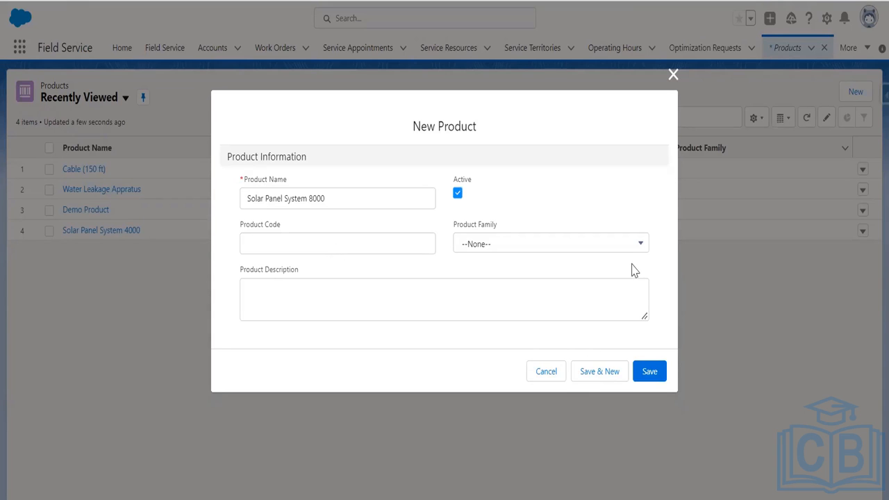
{"action": "left_click", "coordinate": [649, 379]}
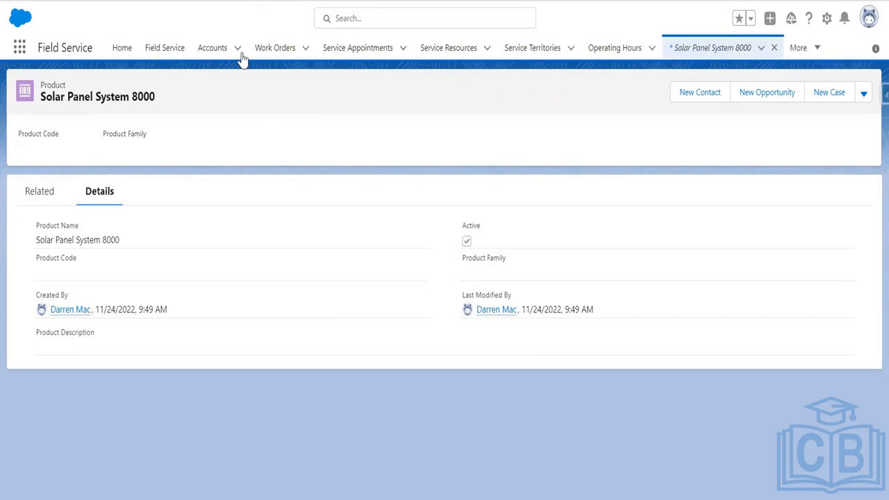
Step: Open the DreamHouse Realty account and start a new asset from its related assets
{"action": "left_click", "coordinate": [215, 50]}
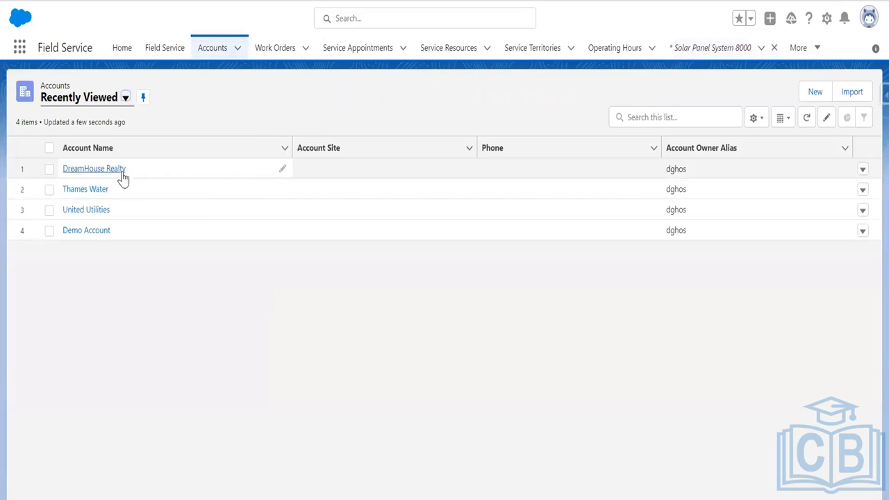
{"action": "left_click", "coordinate": [116, 171]}
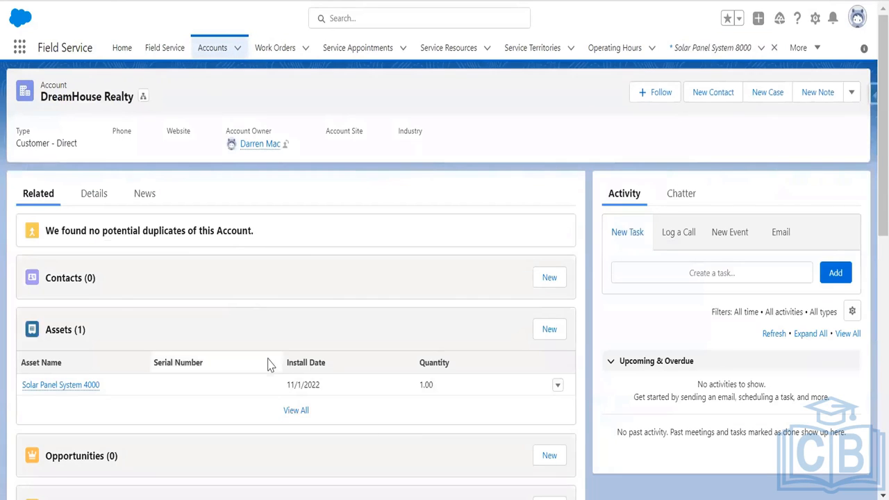
{"action": "scroll", "coordinate": [270, 363], "scroll_direction": "down", "scroll_amount": 3}
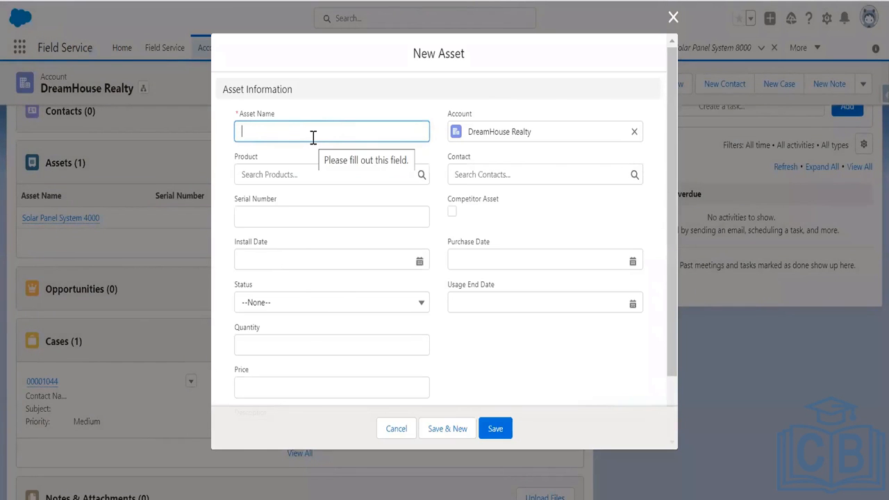
Step: Name the new asset "Solar Panel System 8000"
{"action": "type", "text": "Solar"}
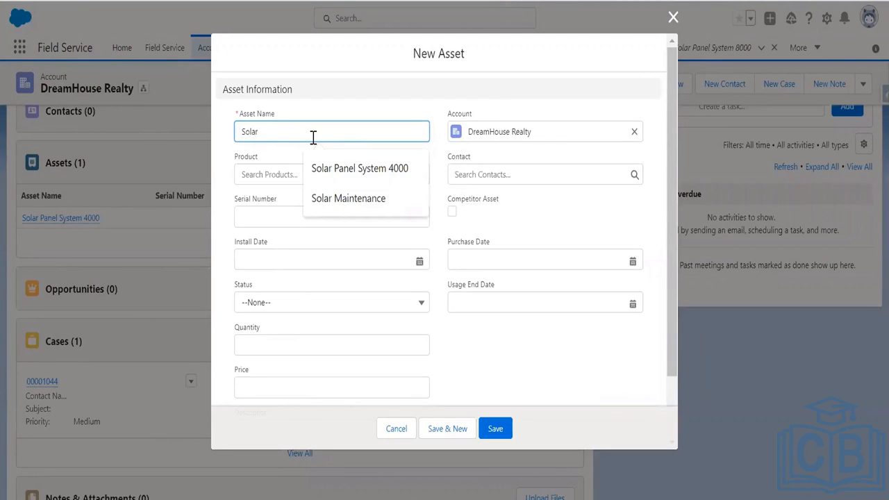
{"action": "type", "text": " pANEL"}
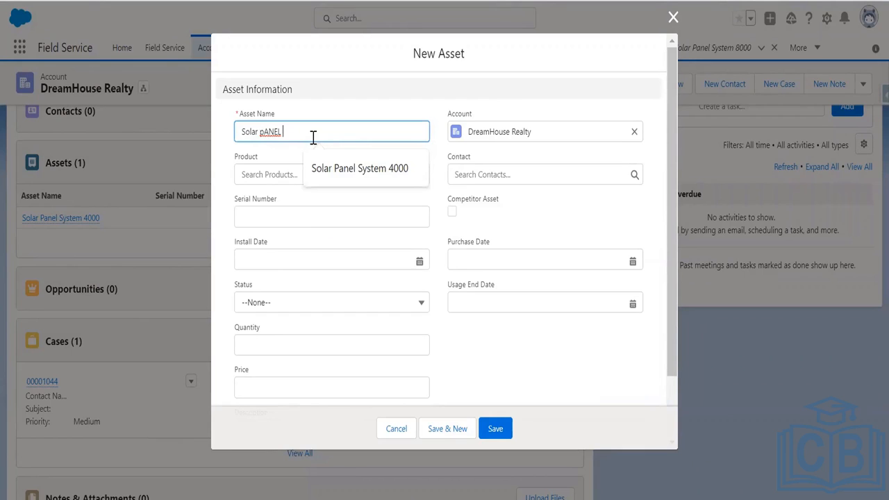
{"action": "key", "text": "BackSpace"}
{"action": "key", "text": "BackSpace"}
{"action": "key", "text": "BackSpace"}
{"action": "key", "text": "BackSpace"}
{"action": "key", "text": "BackSpace"}
{"action": "key", "text": "BackSpace"}
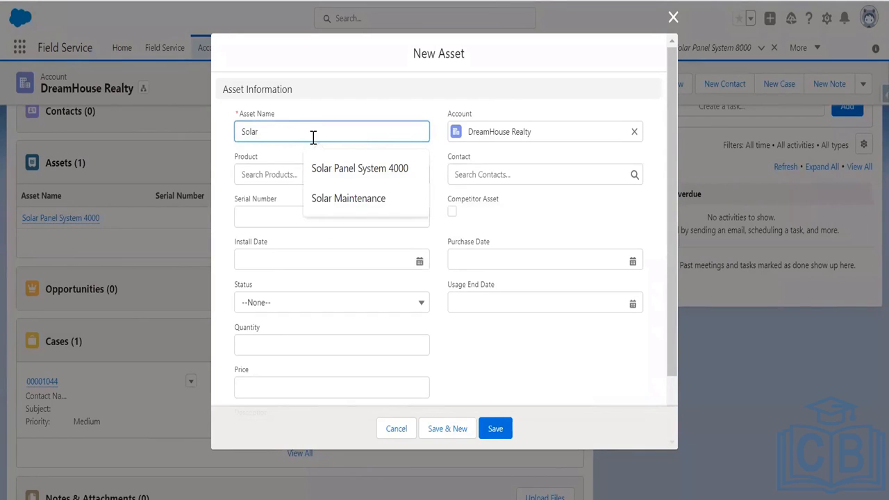
{"action": "left_click", "coordinate": [341, 169]}
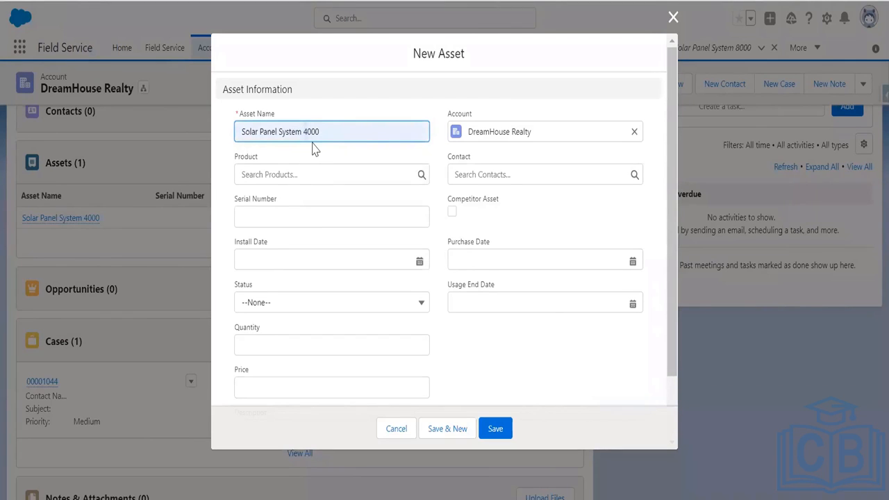
{"action": "type", "text": "8"}
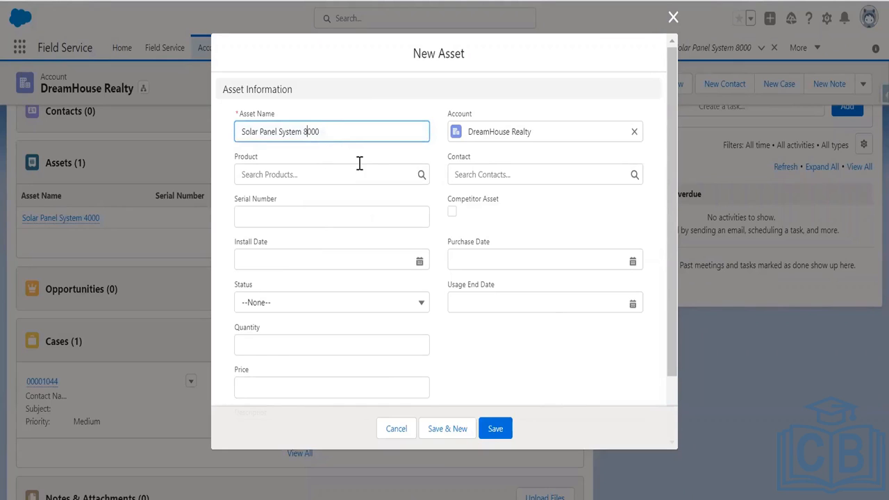
Step: Link the asset to the product Solar Panel System 8000 and set its install date to 11/24/2022
{"action": "left_click", "coordinate": [312, 173]}
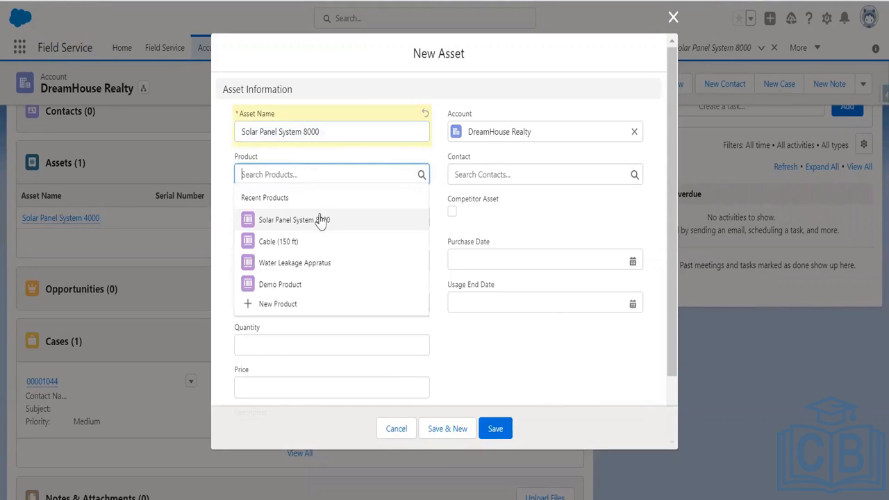
{"action": "left_click", "coordinate": [321, 221]}
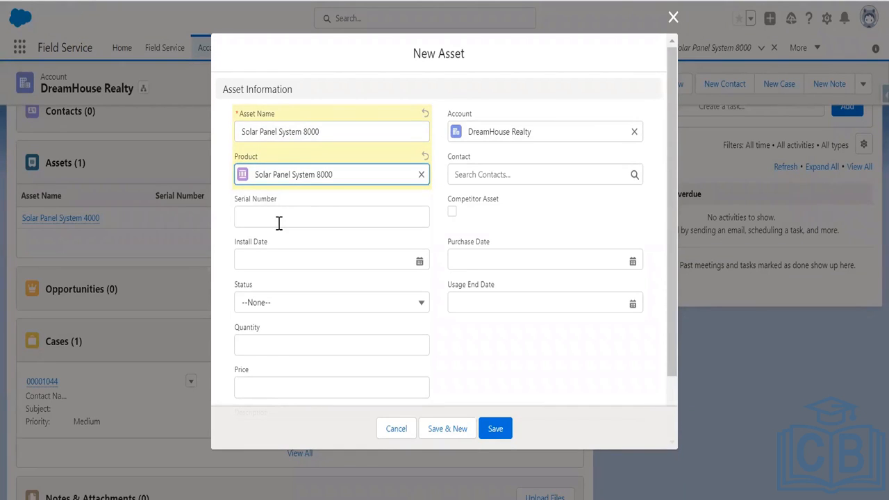
{"action": "left_click", "coordinate": [421, 259]}
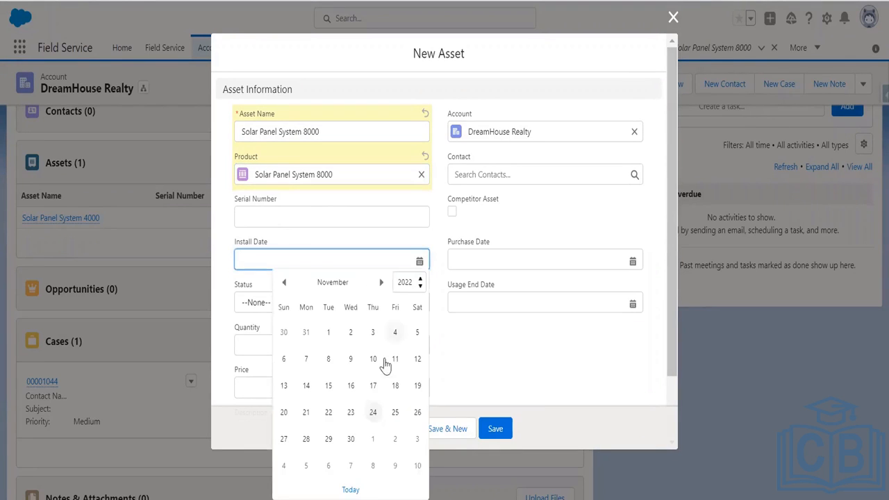
{"action": "left_click", "coordinate": [376, 411]}
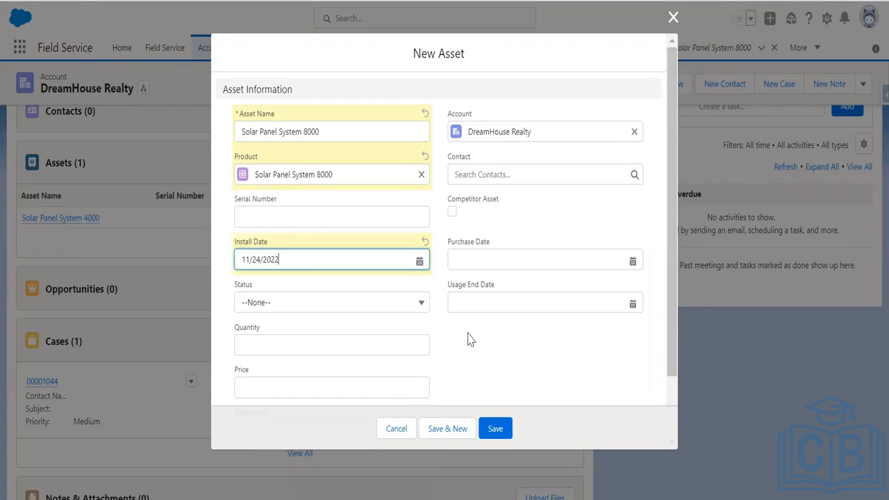
Step: Set the asset's quantity to 1 and status to Installed, then save it and open its record
{"action": "scroll", "coordinate": [480, 327], "scroll_direction": "down", "scroll_amount": 1}
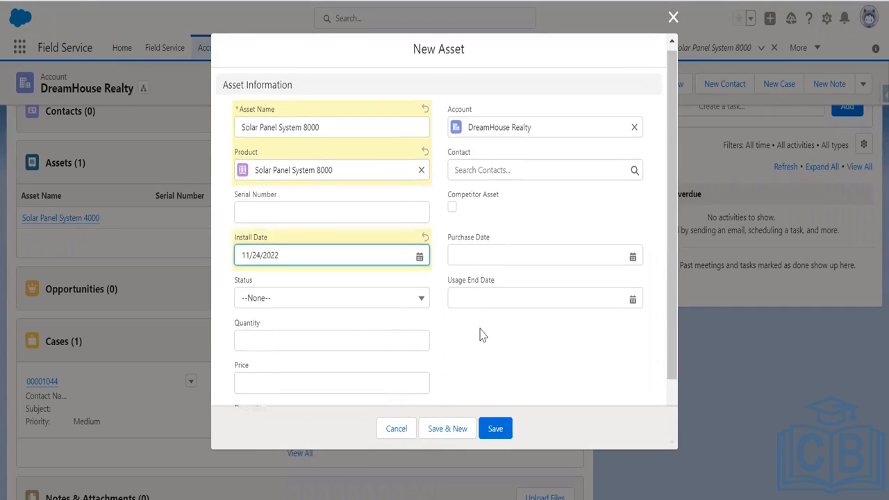
{"action": "left_click", "coordinate": [349, 268]}
{"action": "type", "text": "1"}
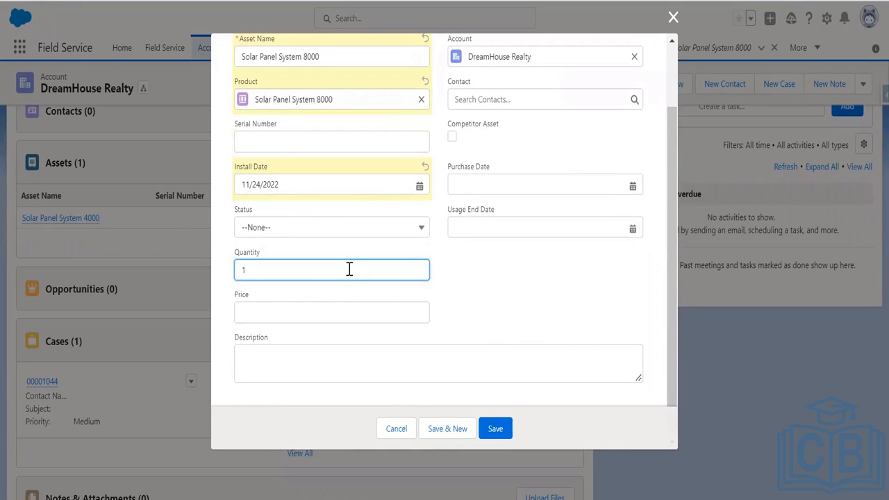
{"action": "left_click", "coordinate": [354, 232]}
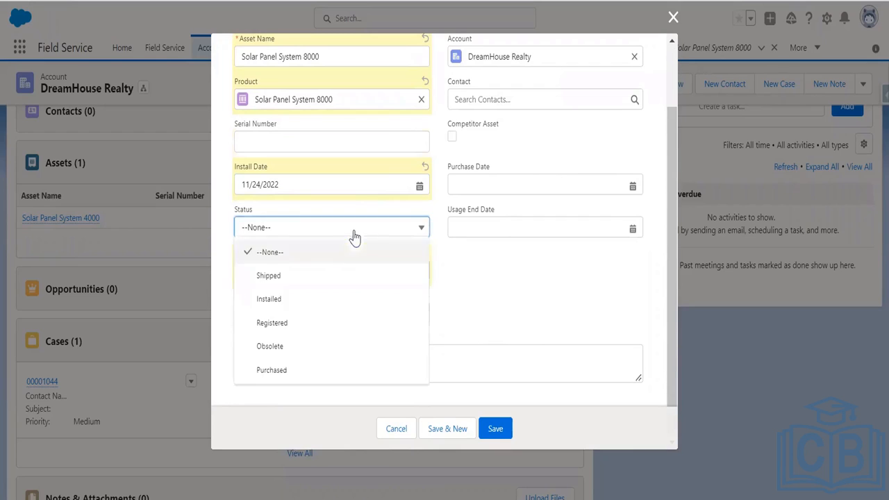
{"action": "left_click", "coordinate": [298, 300]}
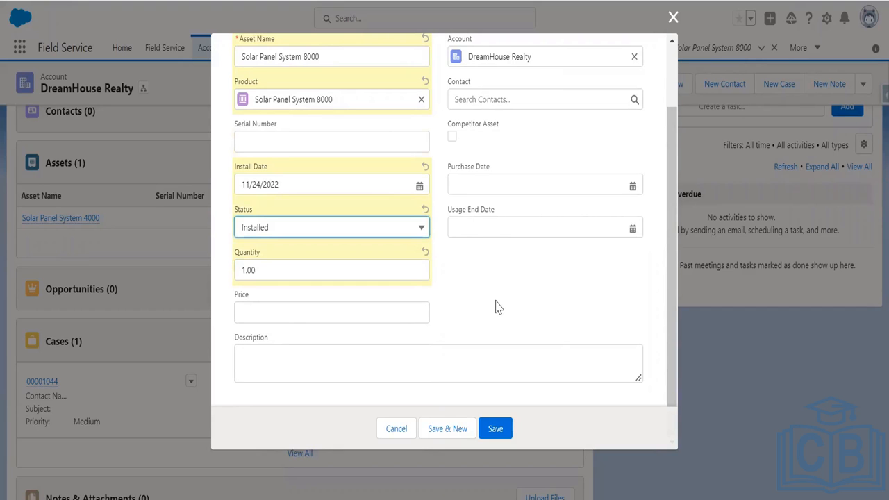
{"action": "left_click", "coordinate": [495, 429]}
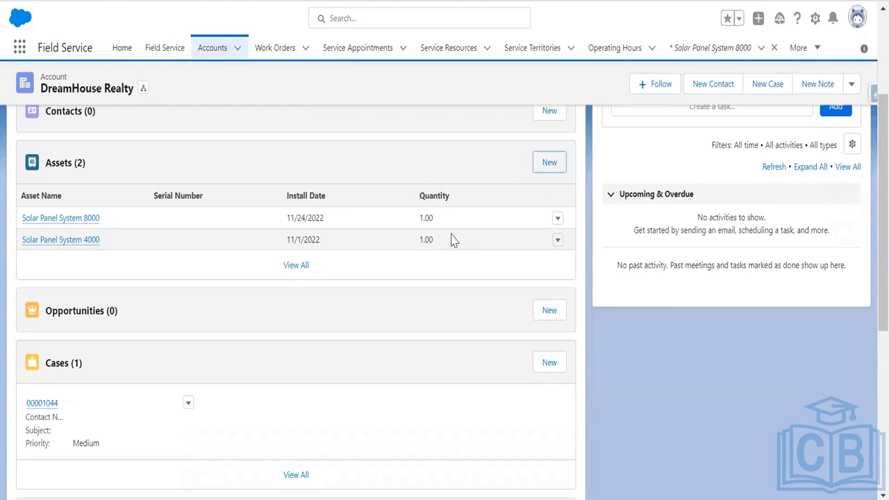
{"action": "left_click", "coordinate": [75, 220]}
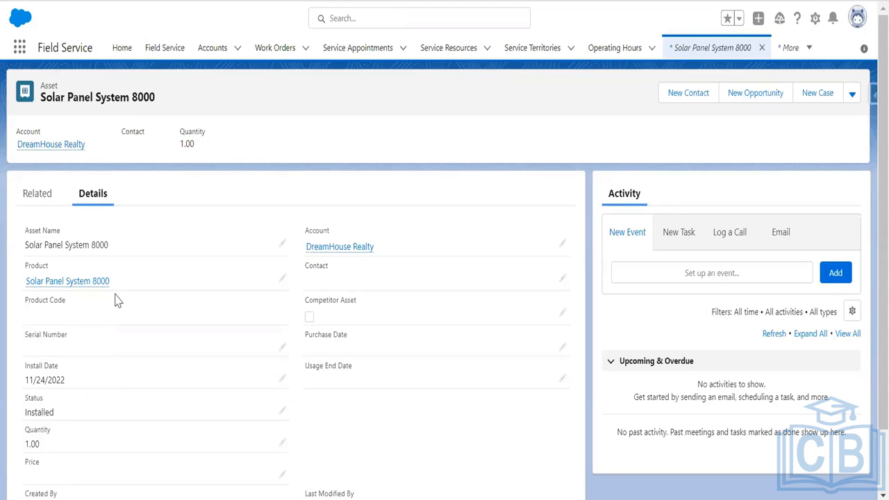
Step: Switch to the notes file and remove the surplus blank lines above "2. Create Maintenance Plans", leaving three
{"action": "key", "text": "alt+Tab"}
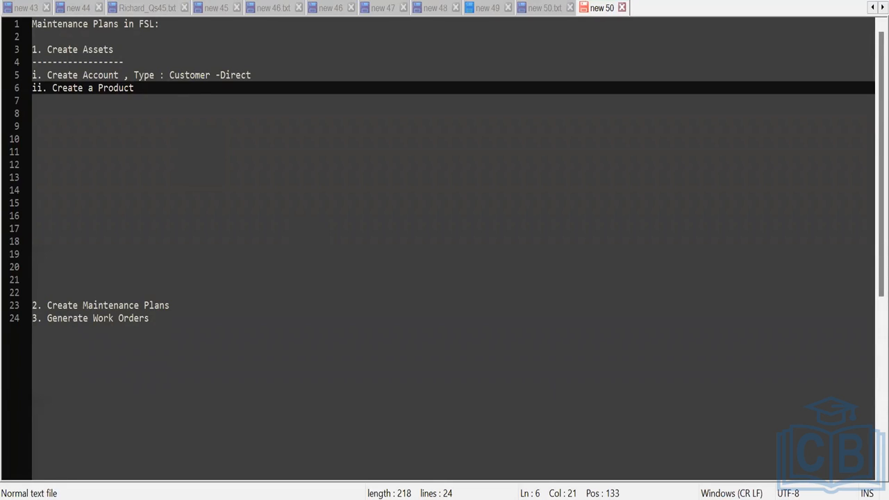
{"action": "key", "text": "Return"}
{"action": "key", "text": "Return"}
{"action": "type", "text": "2."}
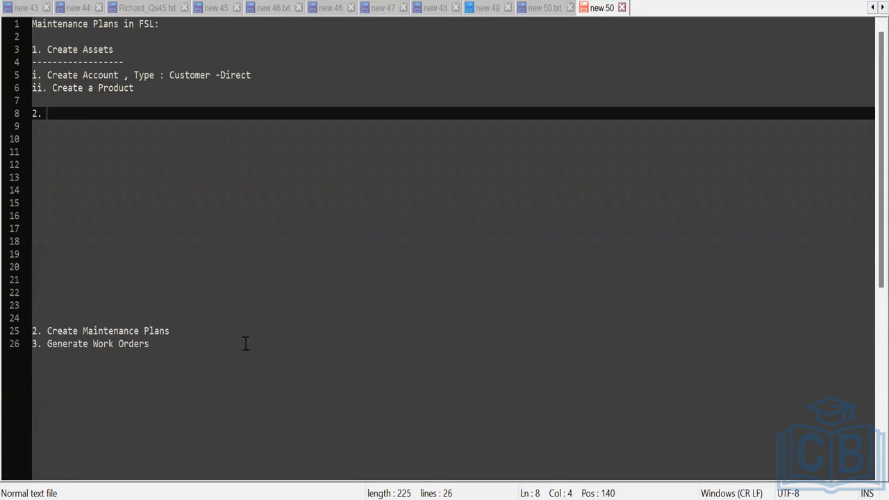
{"action": "left_click_drag", "start_coordinate": [66, 307], "coordinate": [37, 116]}
{"action": "key", "text": "BackSpace"}
{"action": "key", "text": "BackSpace"}
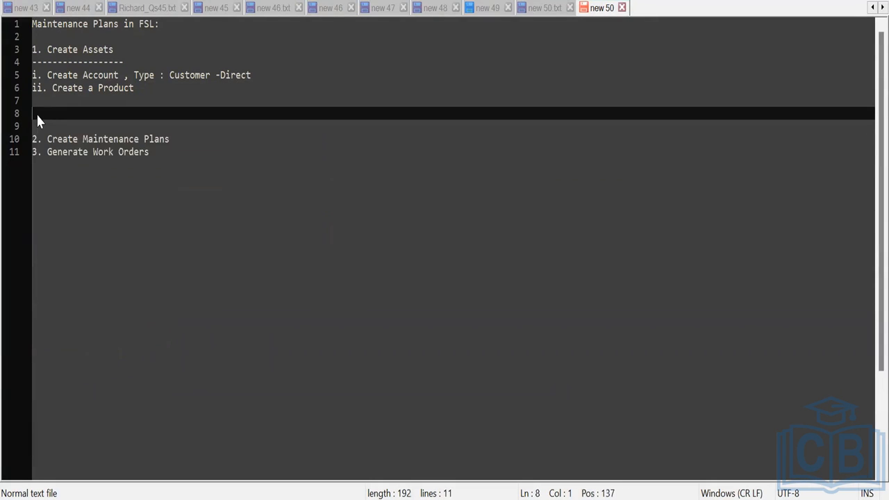
Step: Underline "2. Create Maintenance Plans" with a dashed line and insert about a dozen blank lines before "3. Generate Work Orders"
{"action": "left_click", "coordinate": [207, 141]}
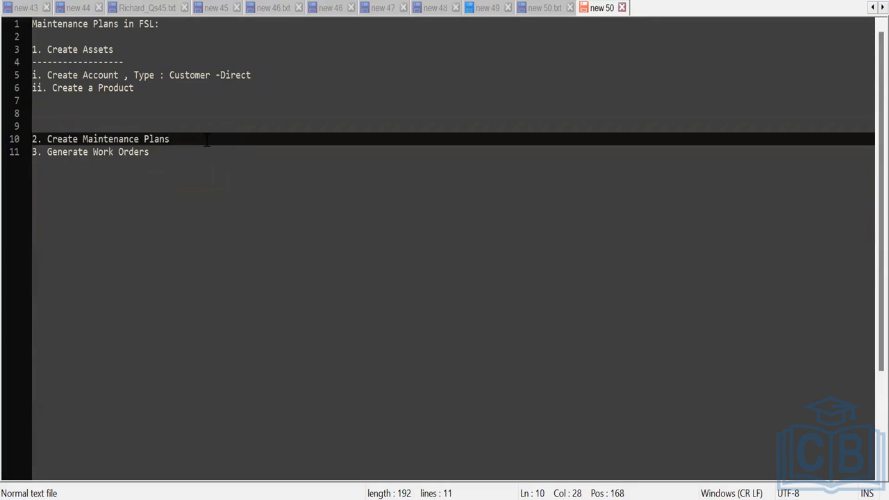
{"action": "key", "text": "Return"}
{"action": "type", "text": "------------------------------"}
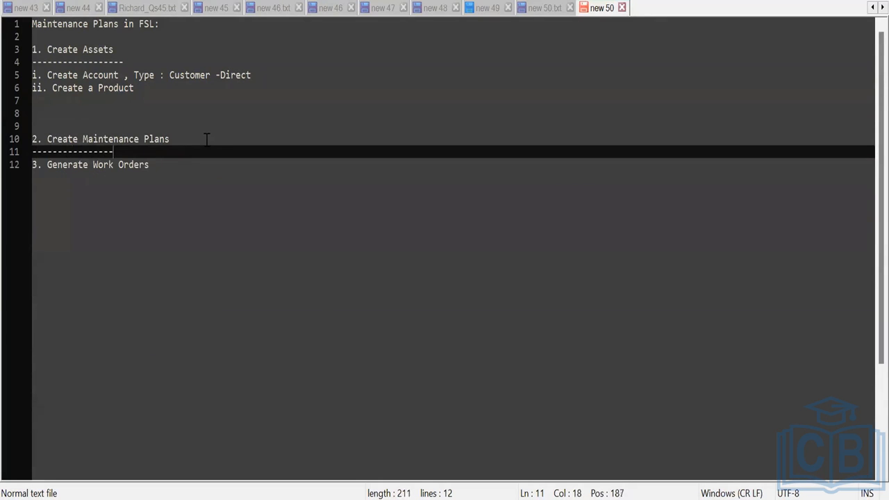
{"action": "key", "text": "Return"}
{"action": "key", "text": "Return"}
{"action": "key", "text": "Return"}
{"action": "key", "text": "Return"}
{"action": "key", "text": "Return"}
{"action": "key", "text": "Return"}
{"action": "key", "text": "Return"}
{"action": "key", "text": "Return"}
{"action": "key", "text": "Return"}
{"action": "key", "text": "Return"}
{"action": "key", "text": "Return"}
{"action": "key", "text": "Return"}
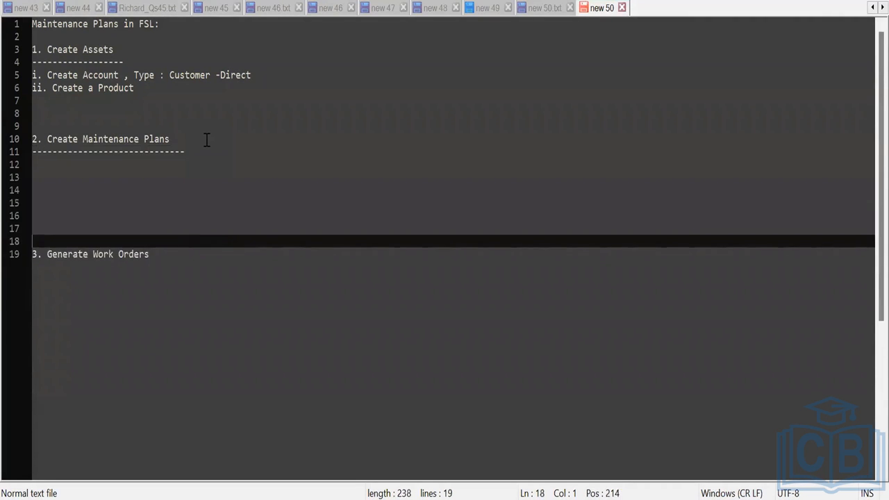
Step: Begin a sub-step numbered "i." directly beneath the dashed line under Create Maintenance Plans
{"action": "left_click", "coordinate": [47, 177]}
{"action": "left_click", "coordinate": [41, 166]}
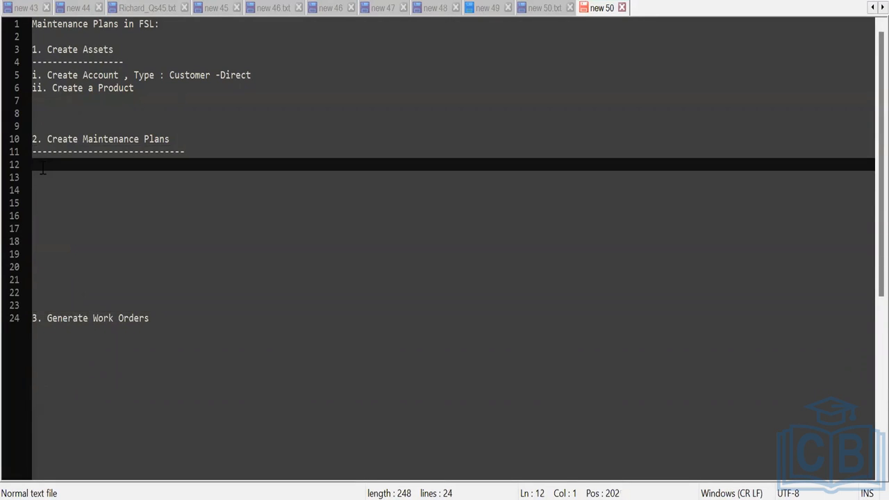
{"action": "type", "text": "i."}
Step: Append "(one Year of Monthly Maintenance)" to the Create Maintenance Plans heading and return the cursor to sub-step "i."
{"action": "left_click", "coordinate": [191, 141]}
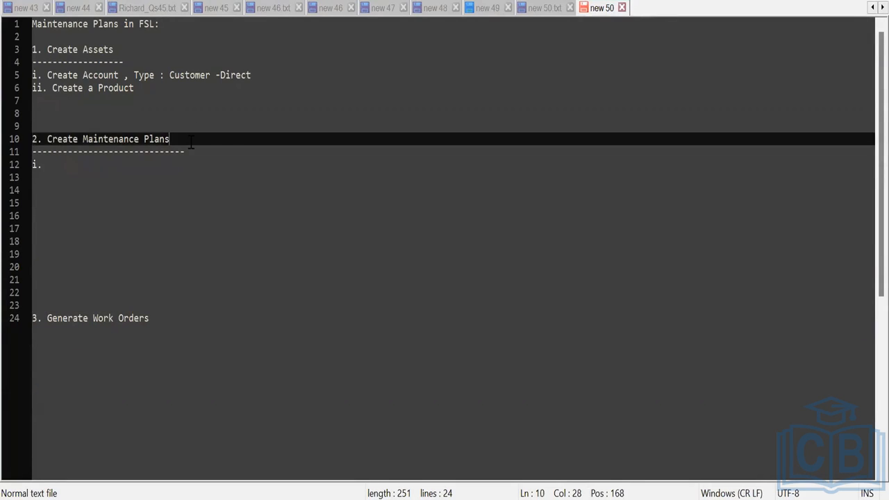
{"action": "type", "text": "(one Year of"}
{"action": "key", "text": "BackSpace"}
{"action": "type", "text": "of M"}
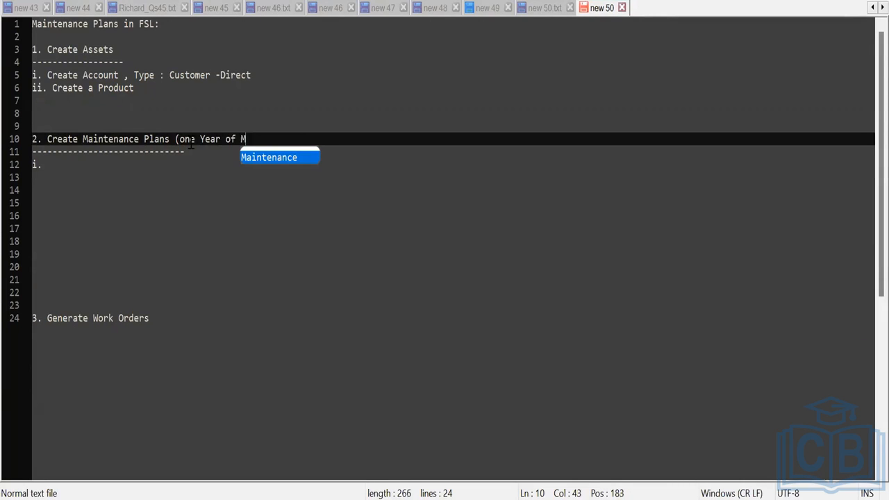
{"action": "type", "text": "P"}
{"action": "key", "text": "BackSpace"}
{"action": "type", "text": "onth"}
{"action": "type", "text": "ly"}
{"action": "type", "text": " mAI"}
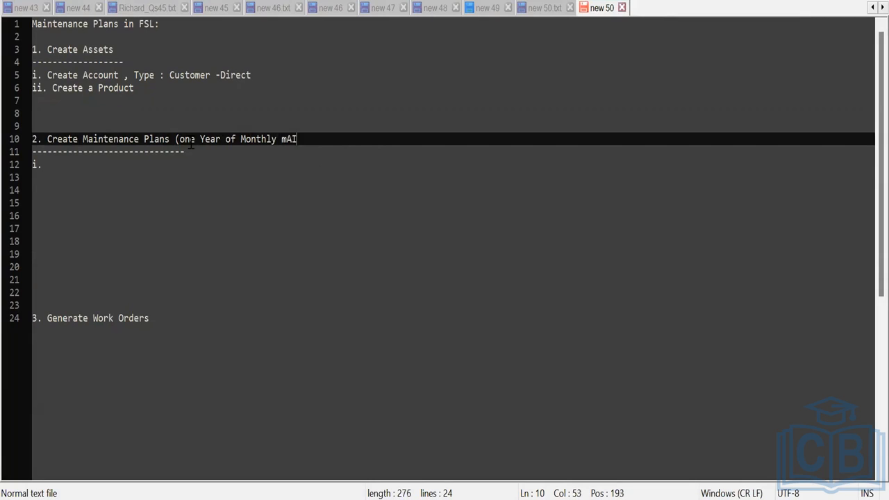
{"action": "type", "text": "NTENANCE"}
{"action": "key", "text": "BackSpace"}
{"action": "key", "text": "BackSpace"}
{"action": "key", "text": "BackSpace"}
{"action": "key", "text": "BackSpace"}
{"action": "key", "text": "BackSpace"}
{"action": "key", "text": "BackSpace"}
{"action": "key", "text": "BackSpace"}
{"action": "key", "text": "BackSpace"}
{"action": "key", "text": "BackSpace"}
{"action": "key", "text": "BackSpace"}
{"action": "key", "text": "BackSpace"}
{"action": "type", "text": "M"}
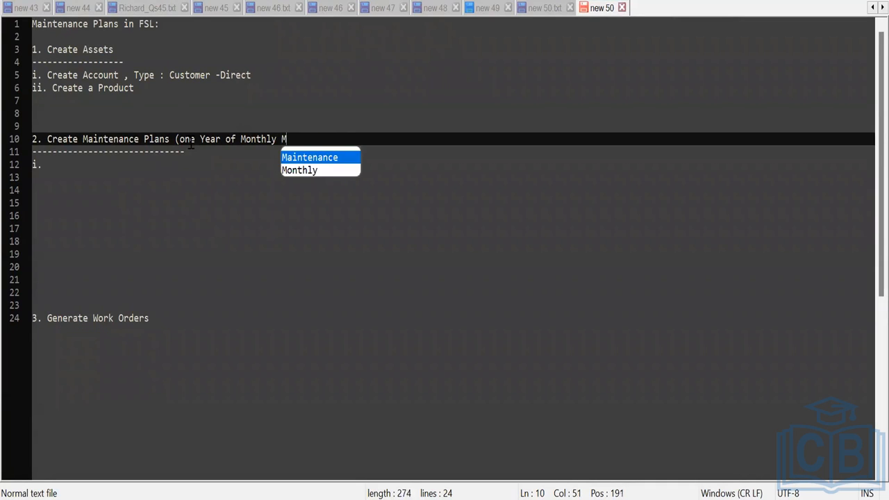
{"action": "key", "text": "Return"}
{"action": "type", "text": ")"}
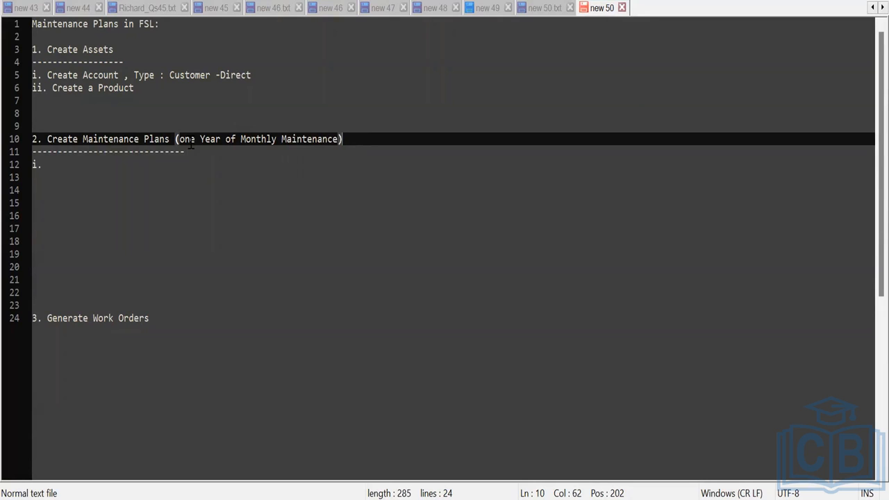
{"action": "left_click", "coordinate": [54, 165]}
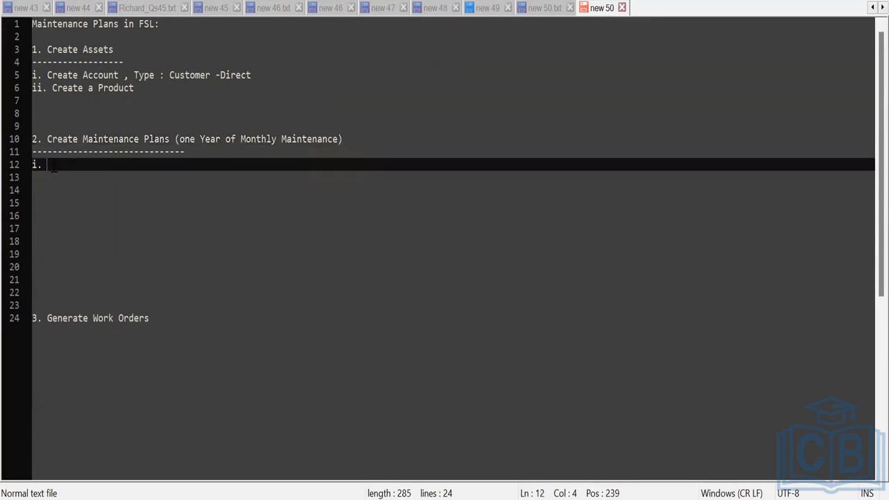
Step: Complete sub-step "i." under Create Maintenance Plans with the text "Create a Work Type"
{"action": "type", "text": "C"}
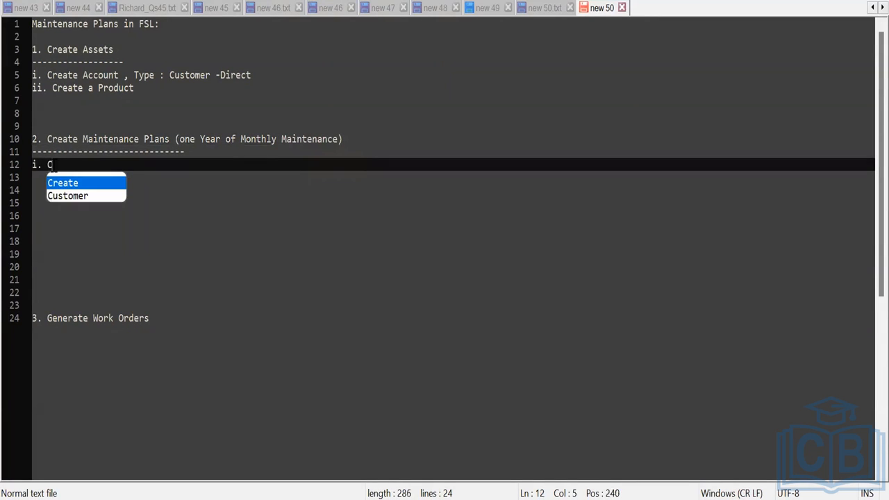
{"action": "type", "text": "reate a Wo"}
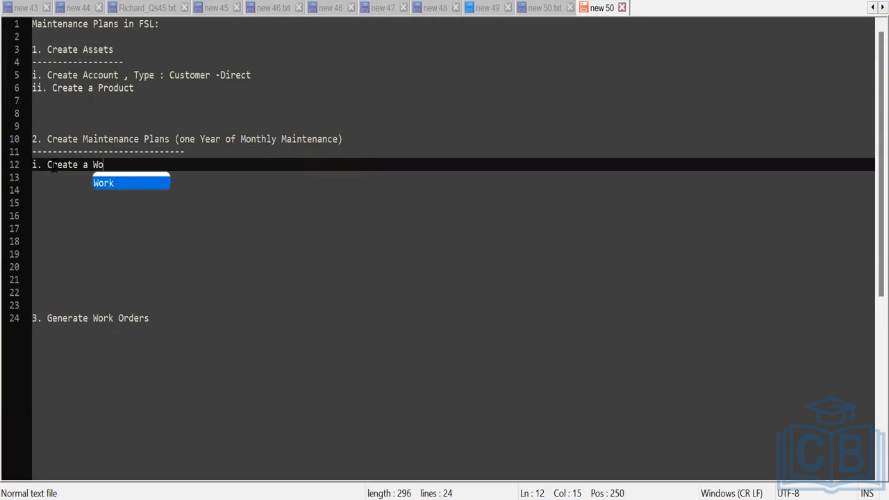
{"action": "type", "text": "rk Type"}
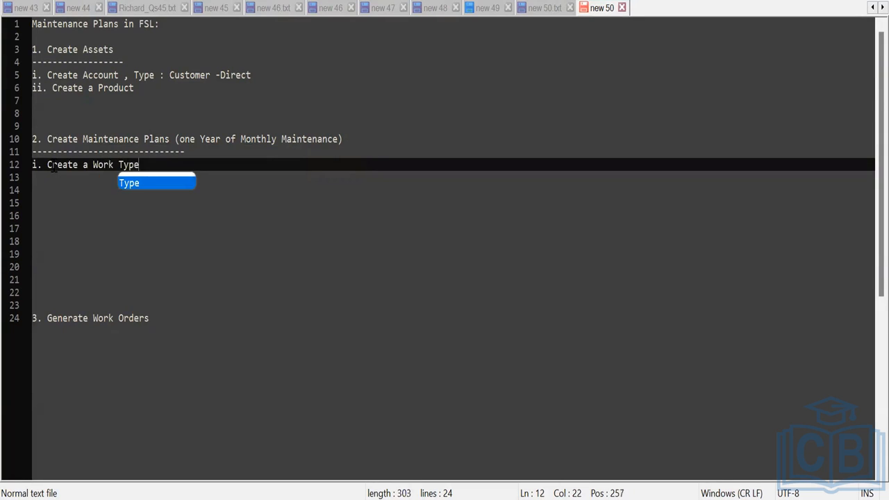
Step: Add the line "ii. Create MP for Assets" below the Work Type sub-step
{"action": "key", "text": "Return"}
{"action": "type", "text": "ii"}
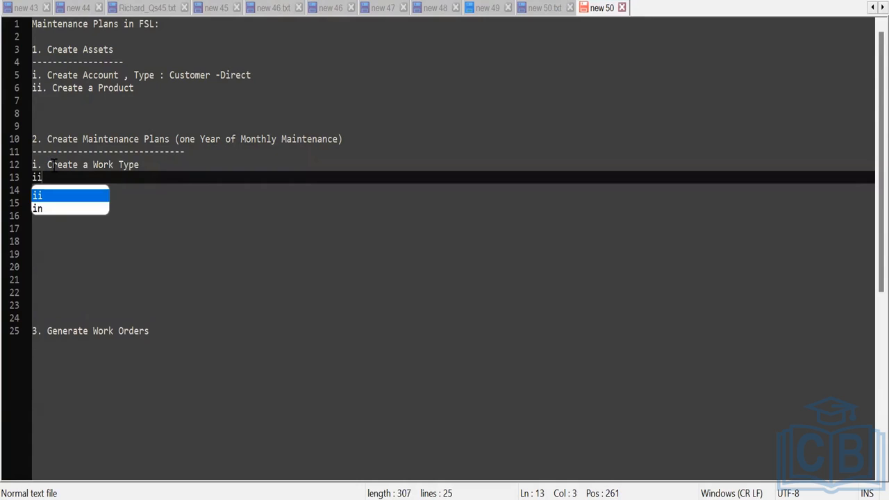
{"action": "type", "text": ". "}
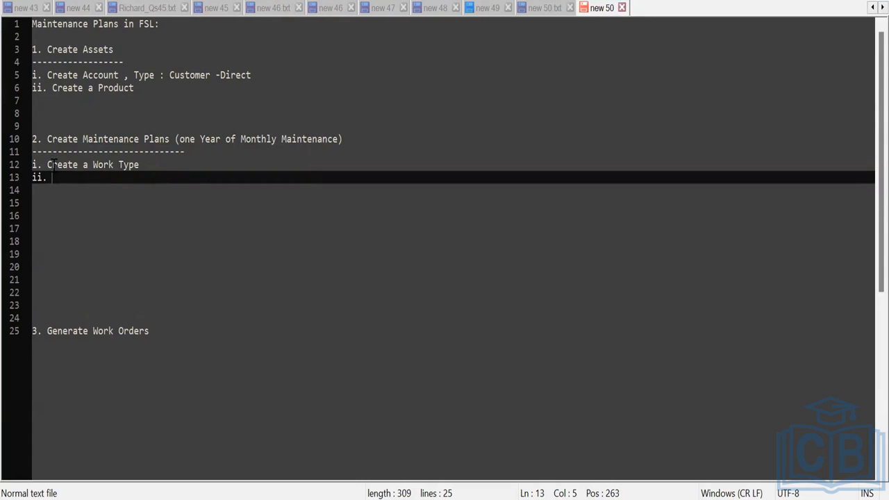
{"action": "type", "text": "Cre"}
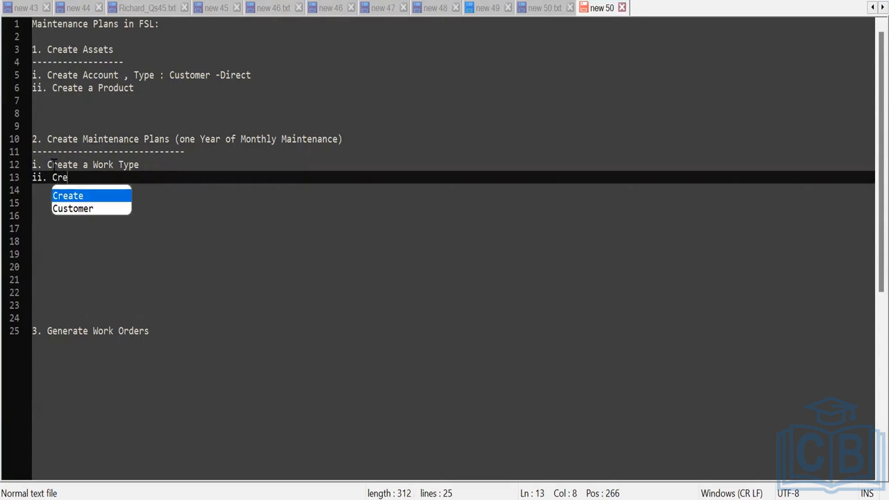
{"action": "type", "text": "t"}
{"action": "key", "text": "BackSpace"}
{"action": "key", "text": "BackSpace"}
{"action": "type", "text": "eate MP "}
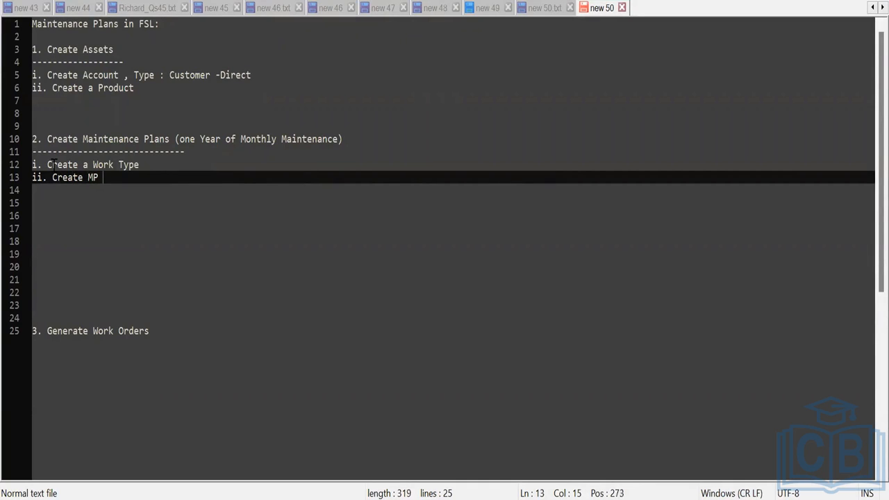
{"action": "type", "text": "for Assets"}
Step: Add the line "iii.Define the condition for service visits using a maintenance work rule" as the third sub-step
{"action": "key", "text": "Return"}
{"action": "type", "text": "iii."}
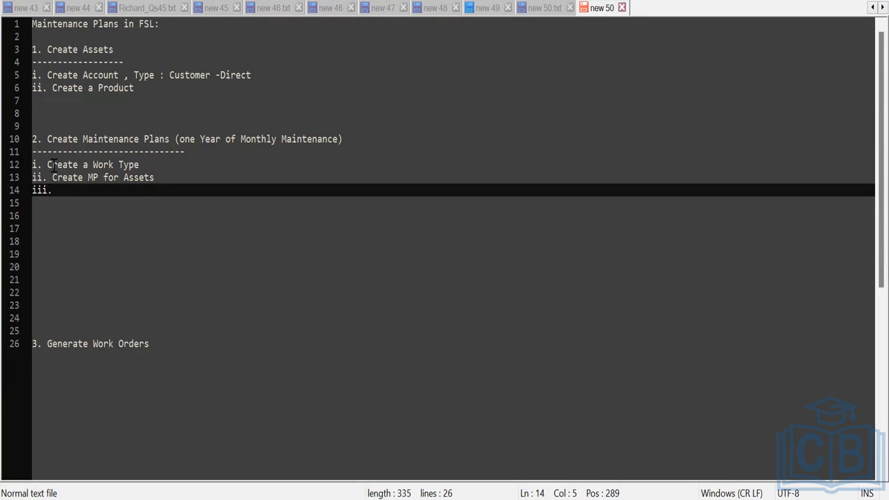
{"action": "type", "text": "Define "}
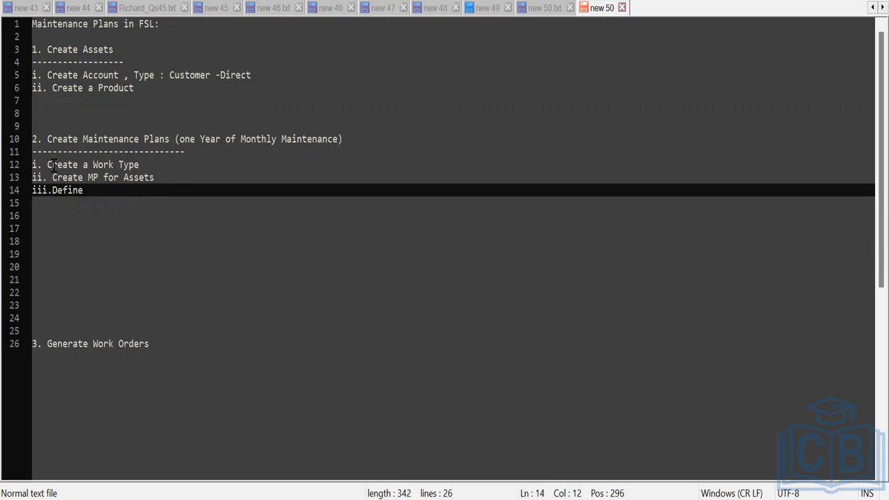
{"action": "type", "text": "the condition "}
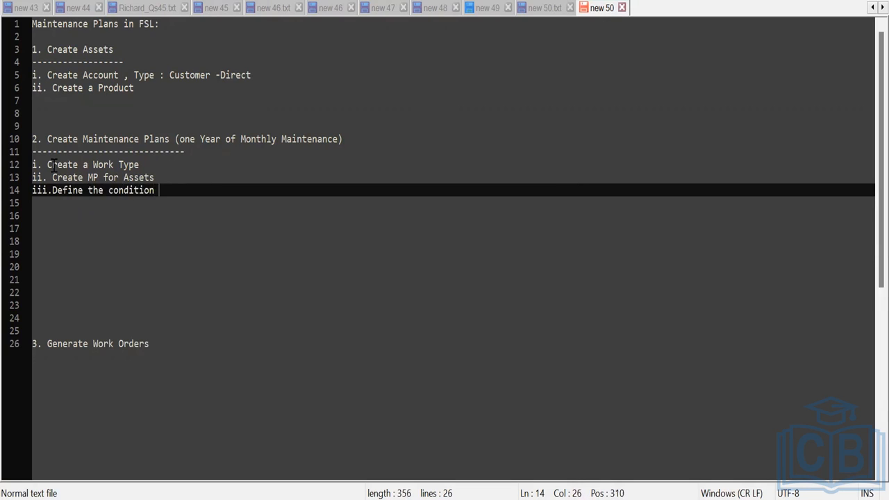
{"action": "type", "text": "for service "}
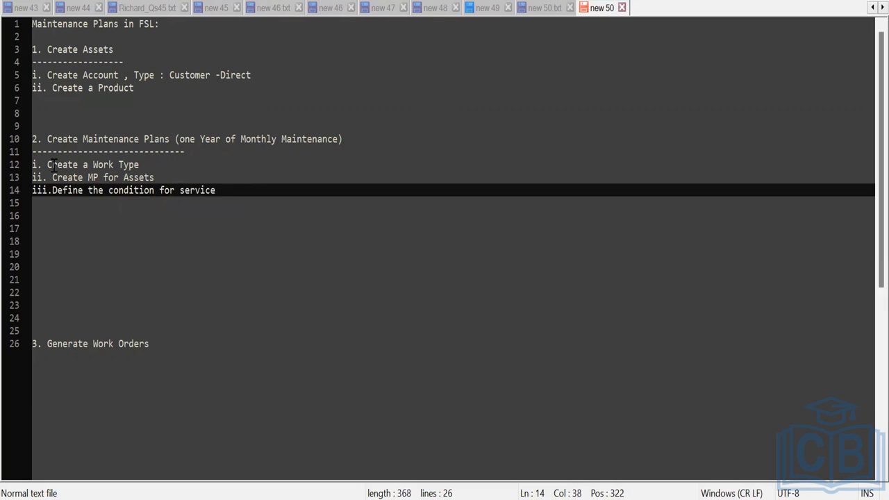
{"action": "type", "text": "visits ising"}
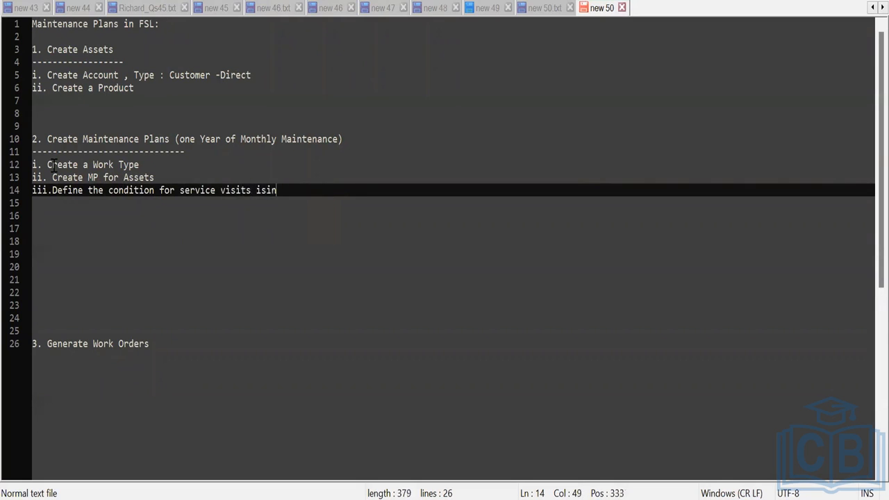
{"action": "key", "text": "BackSpace"}
{"action": "key", "text": "BackSpace"}
{"action": "key", "text": "BackSpace"}
{"action": "key", "text": "BackSpace"}
{"action": "key", "text": "BackSpace"}
{"action": "key", "text": "BackSpace"}
{"action": "type", "text": "isong"}
{"action": "key", "text": "BackSpace"}
{"action": "key", "text": "BackSpace"}
{"action": "key", "text": "BackSpace"}
{"action": "key", "text": "BackSpace"}
{"action": "key", "text": "BackSpace"}
{"action": "type", "text": "using a maintenance work rule"}
Step: Add the line "iv. Associate the asset with the MP" as the fourth sub-step
{"action": "key", "text": "Return"}
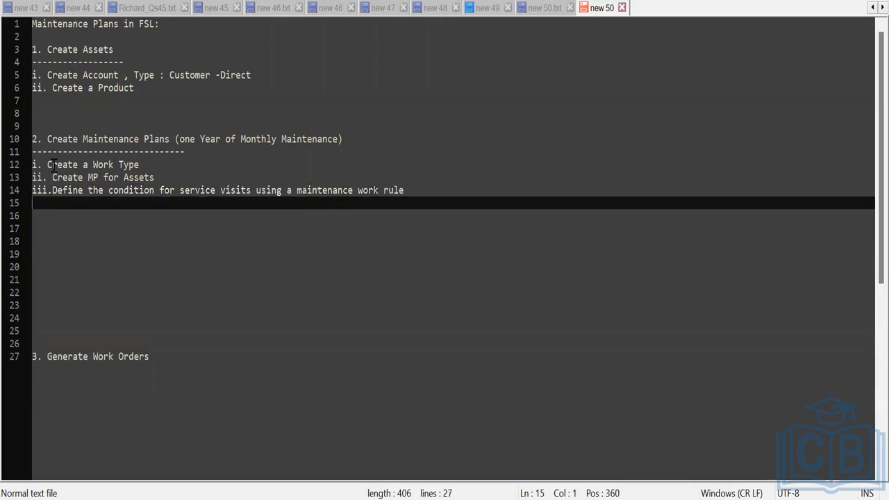
{"action": "type", "text": "iv. Associate"}
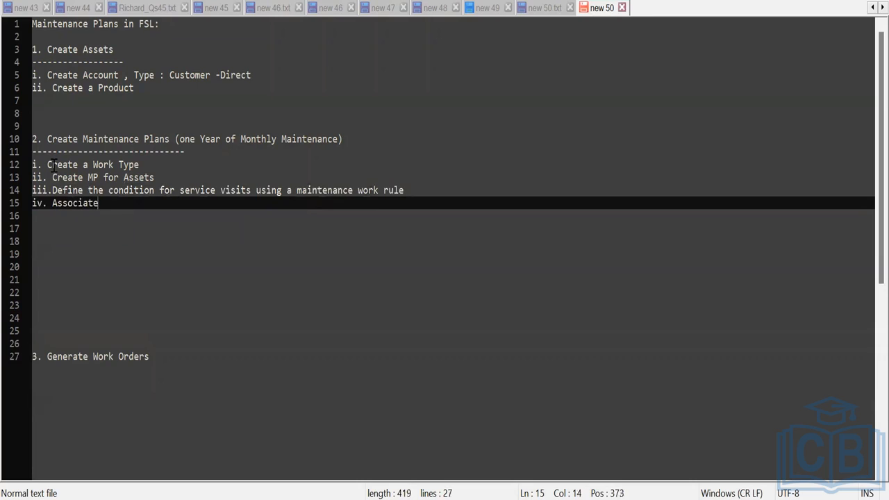
{"action": "type", "text": " the asset"}
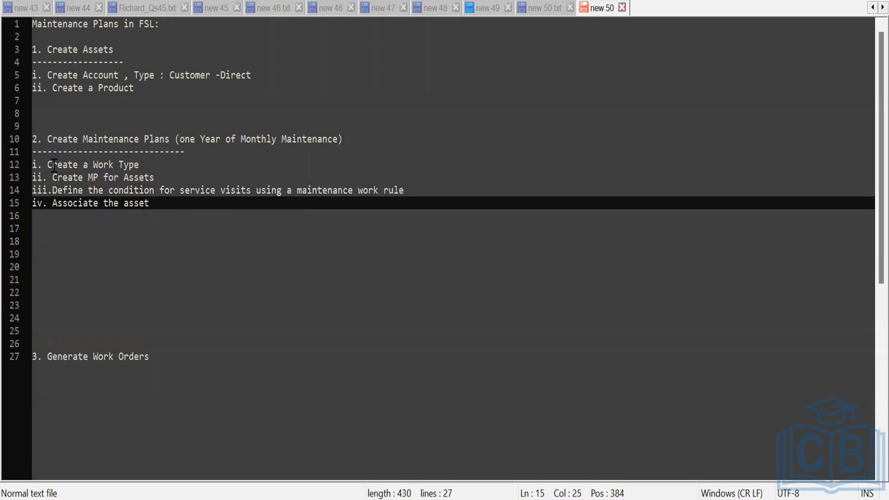
{"action": "type", "text": " with the MP"}
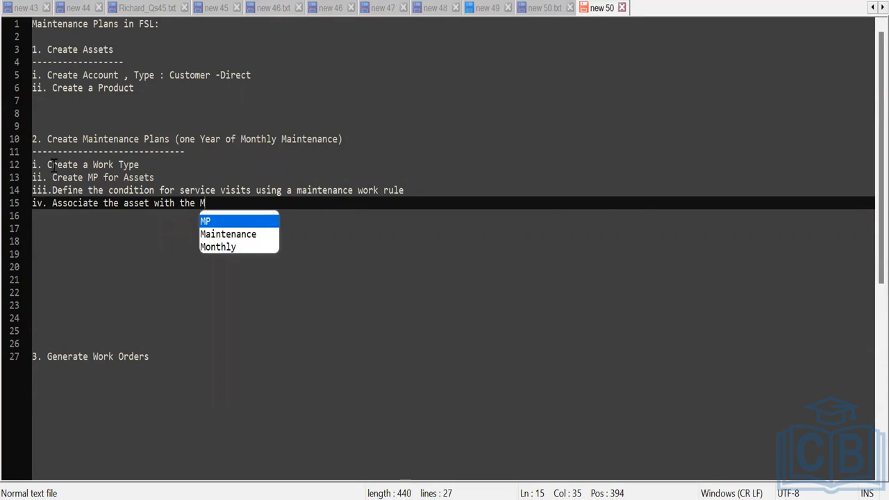
{"action": "key", "text": "Escape"}
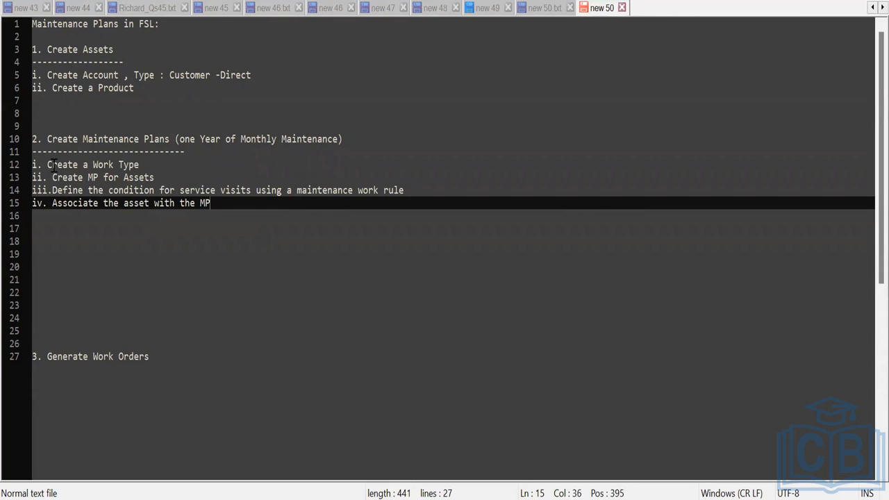
Step: Add the line "v. Generate Work orders used to schedule each Service Appointment" as the fifth sub-step
{"action": "key", "text": "Return"}
{"action": "type", "text": "V."}
{"action": "key", "text": "BackSpace"}
{"action": "key", "text": "BackSpace"}
{"action": "type", "text": "v. "}
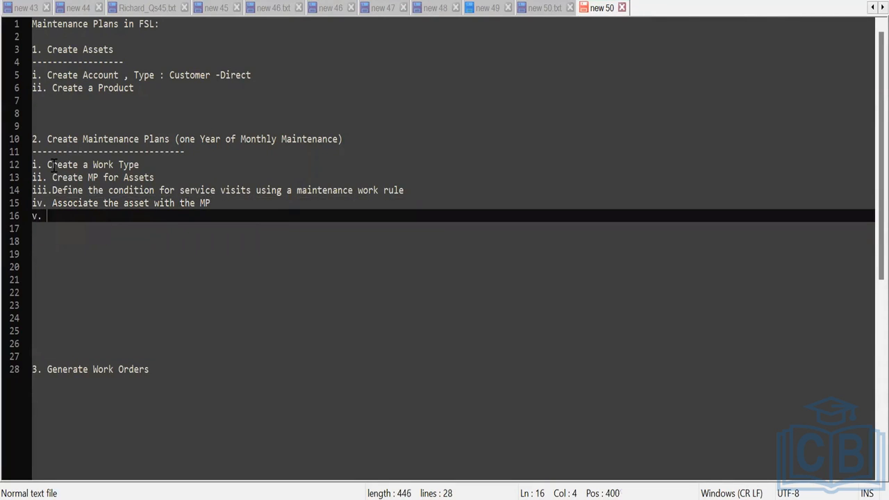
{"action": "type", "text": "Generate"}
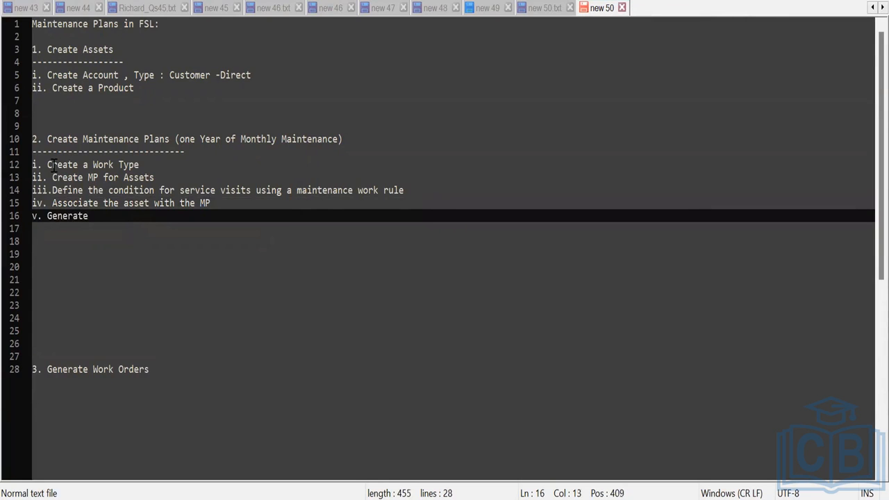
{"action": "type", "text": " Wor"}
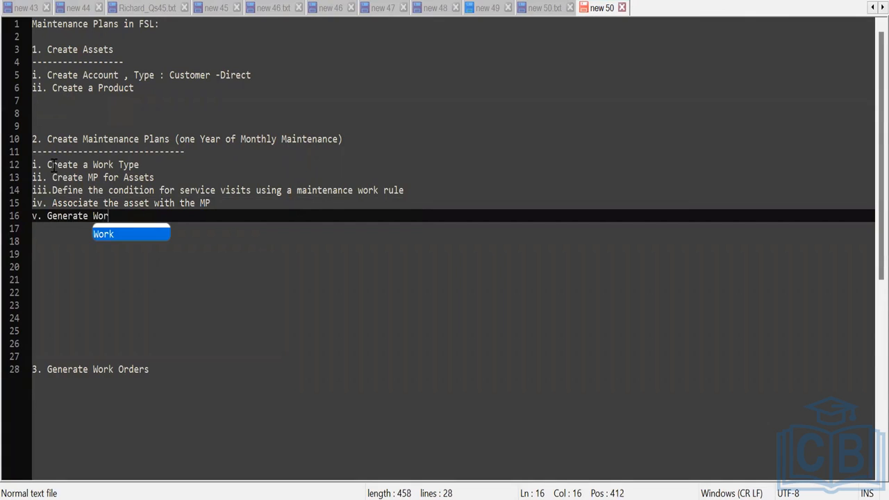
{"action": "type", "text": "k ord"}
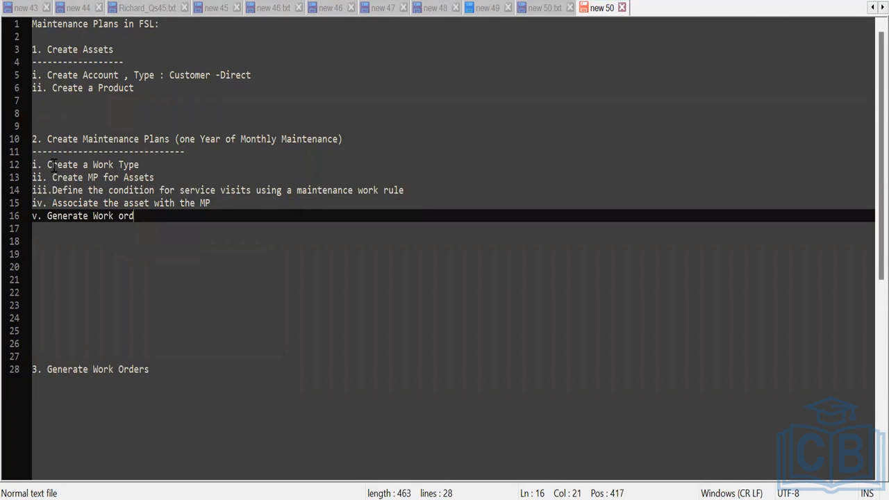
{"action": "type", "text": "ers used to"}
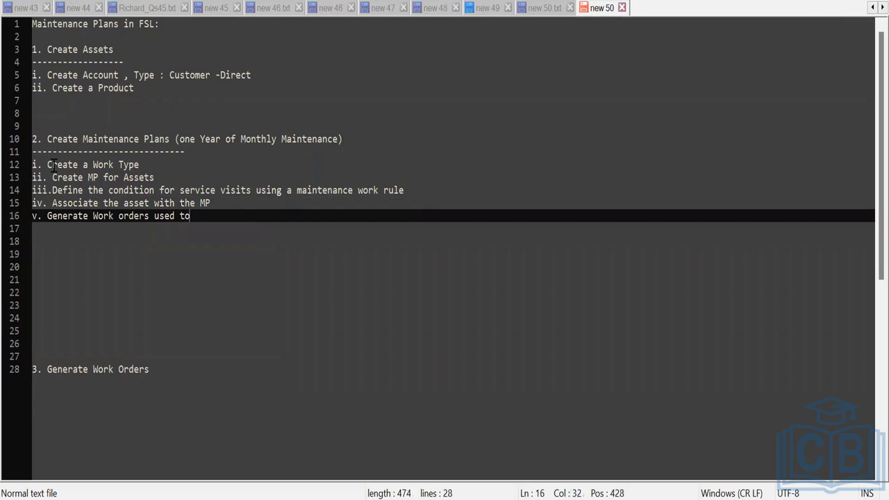
{"action": "type", "text": " schdule"}
{"action": "key", "text": "BackSpace"}
{"action": "key", "text": "BackSpace"}
{"action": "key", "text": "BackSpace"}
{"action": "key", "text": "BackSpace"}
{"action": "key", "text": "BackSpace"}
{"action": "type", "text": "edule each Ser"}
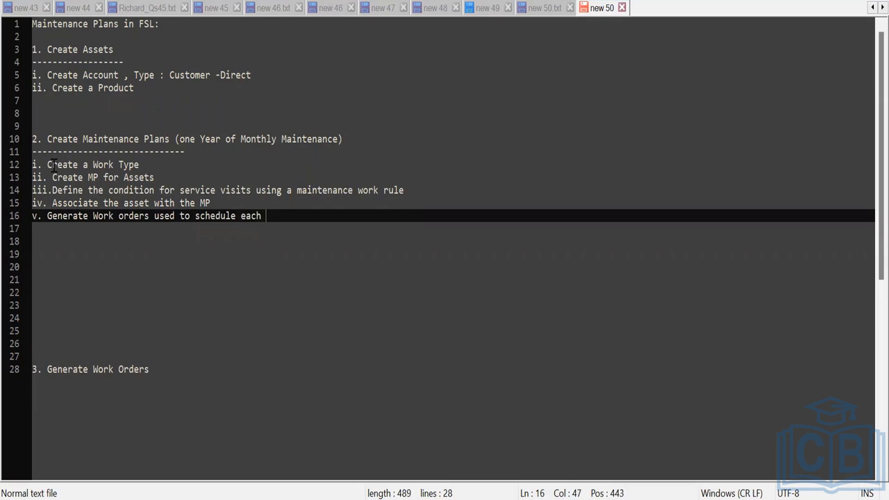
{"action": "type", "text": "vice Appoin"}
{"action": "key", "text": "BackSpace"}
{"action": "type", "text": "ntment"}
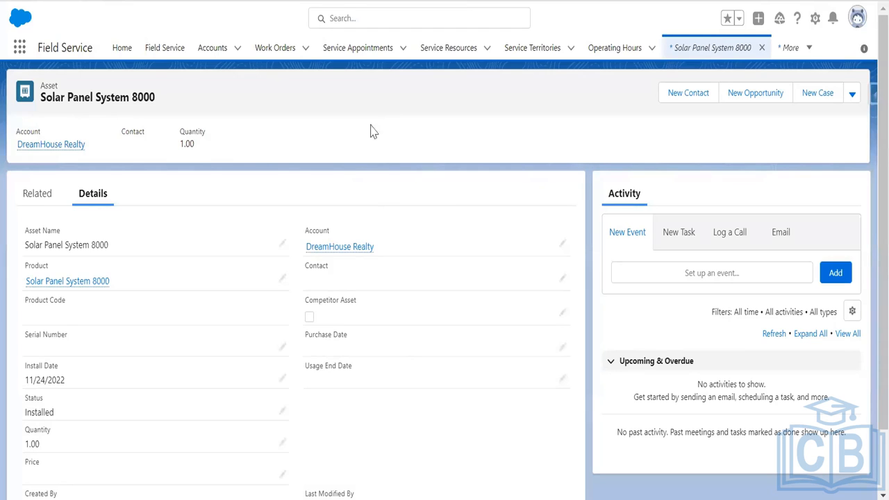
{"action": "left_click", "coordinate": [20, 48]}
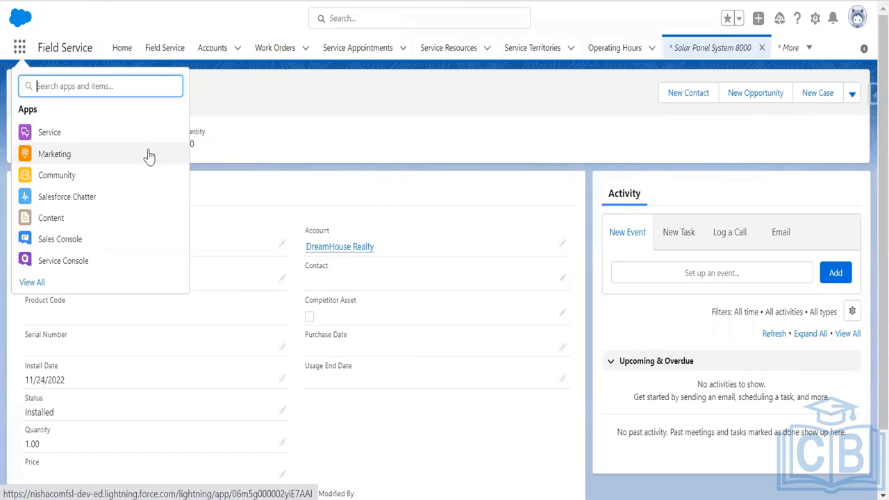
{"action": "type", "text": "work"}
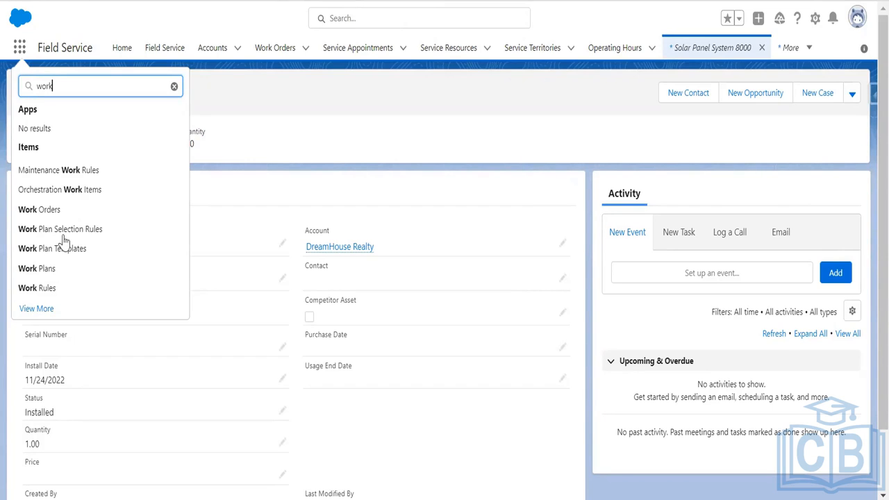
{"action": "type", "text": "ty"}
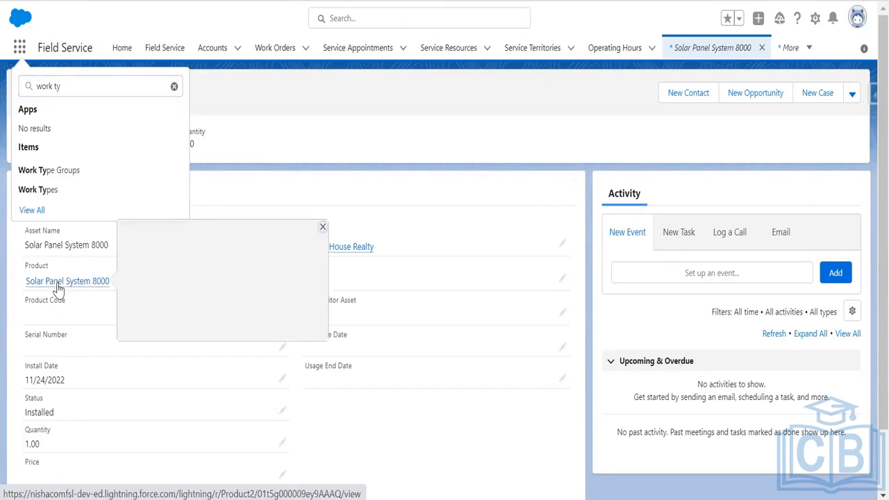
{"action": "left_click", "coordinate": [60, 190]}
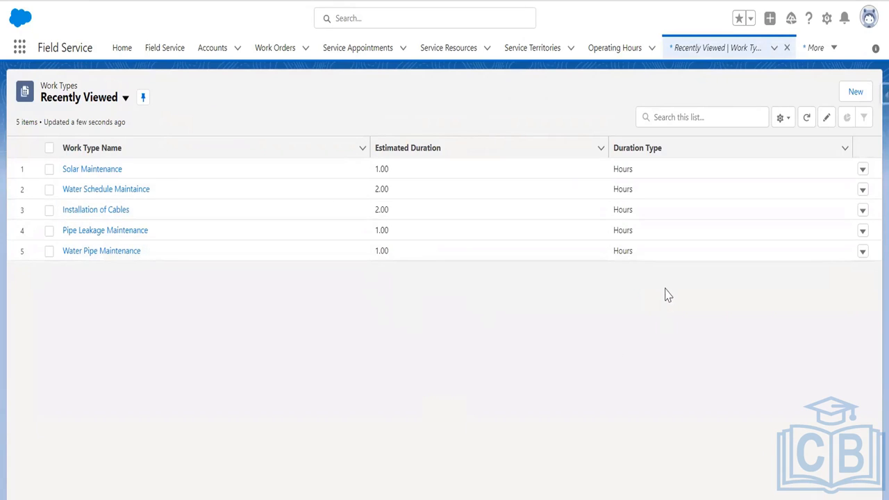
{"action": "left_click", "coordinate": [854, 91]}
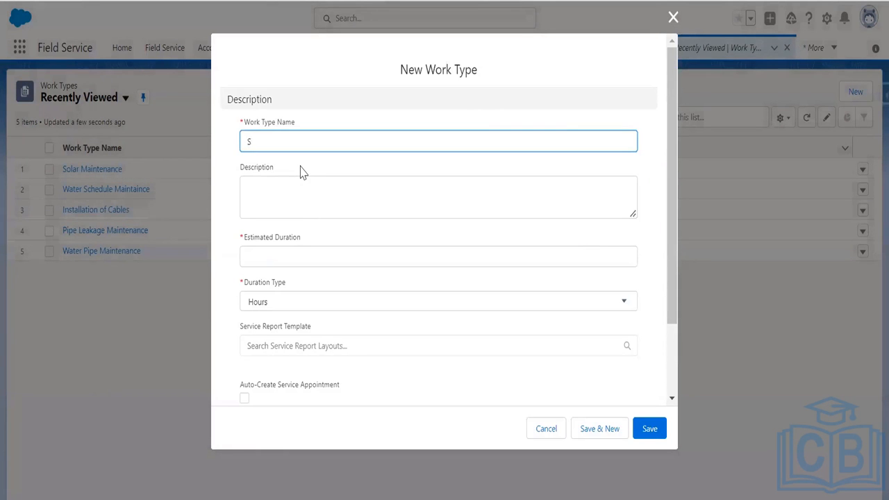
{"action": "left_click", "coordinate": [542, 431]}
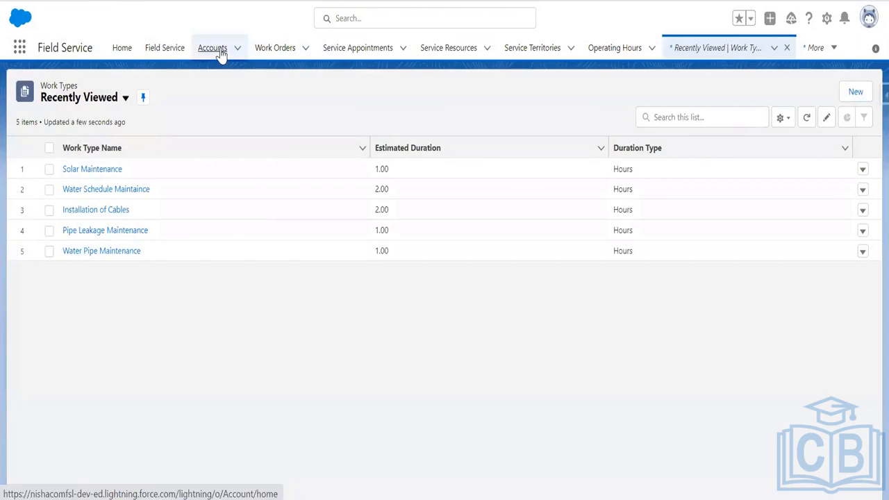
Step: Open the DreamHouse Realty account in Salesforce Field Service and check the names of its related assets
{"action": "left_click", "coordinate": [219, 52]}
{"action": "left_click", "coordinate": [111, 170]}
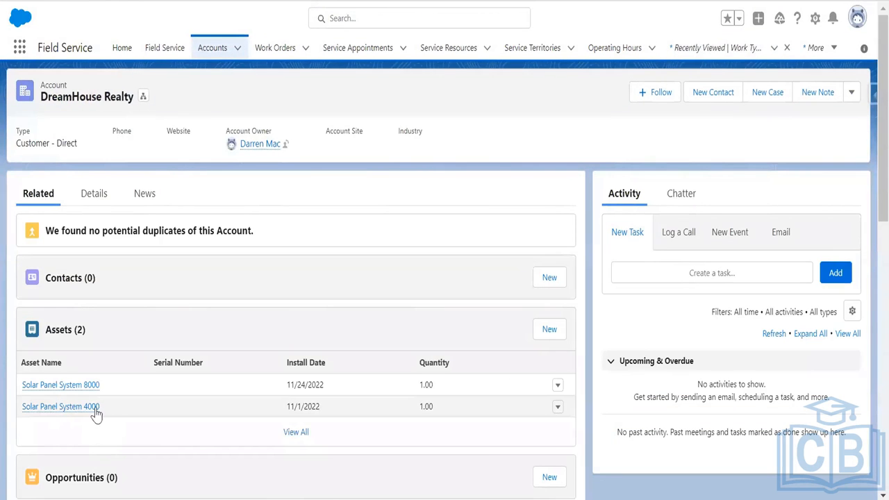
{"action": "mouse_move", "coordinate": [97, 406]}
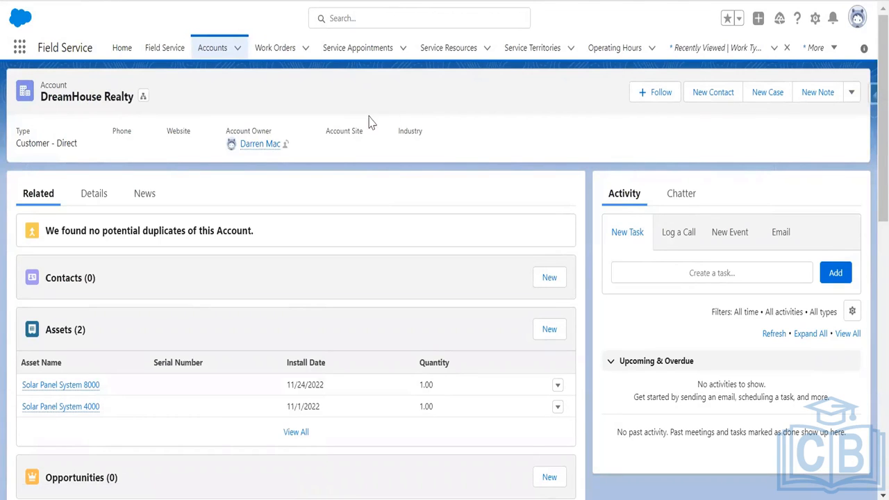
Step: Search the available apps and items for "work ty" and open the Work Types list
{"action": "left_click", "coordinate": [20, 48]}
{"action": "type", "text": "w"}
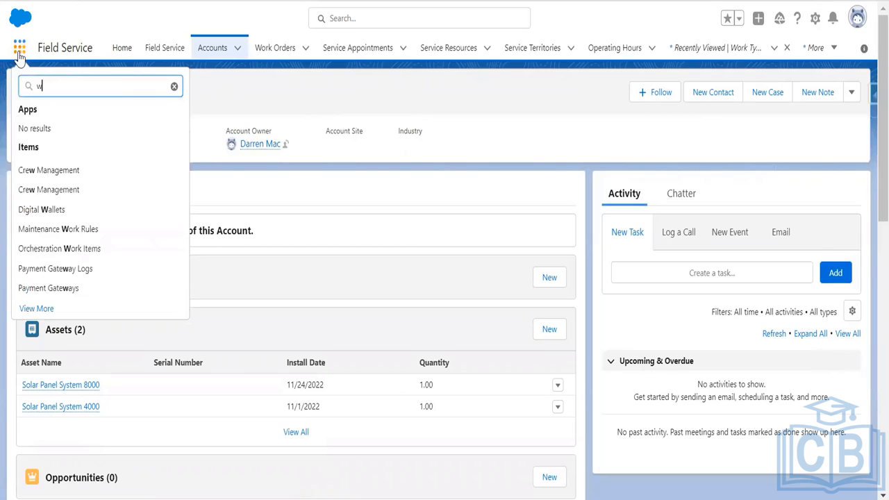
{"action": "type", "text": "ork ty"}
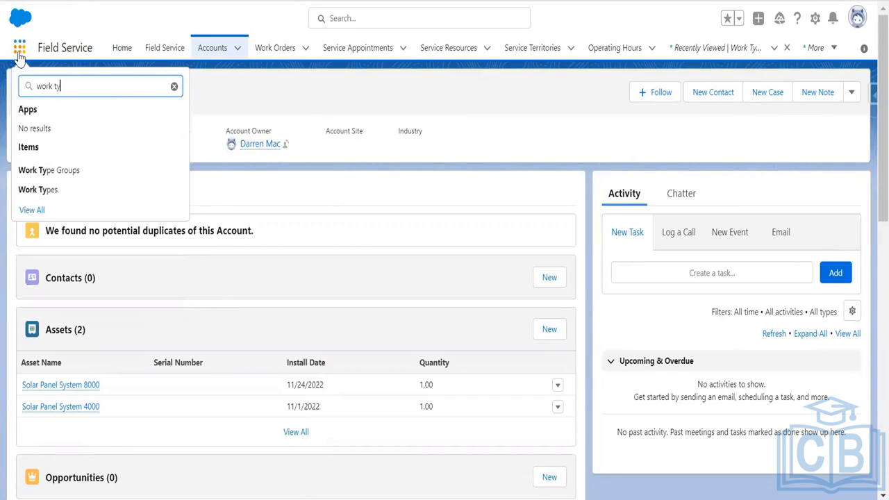
{"action": "left_click", "coordinate": [38, 189]}
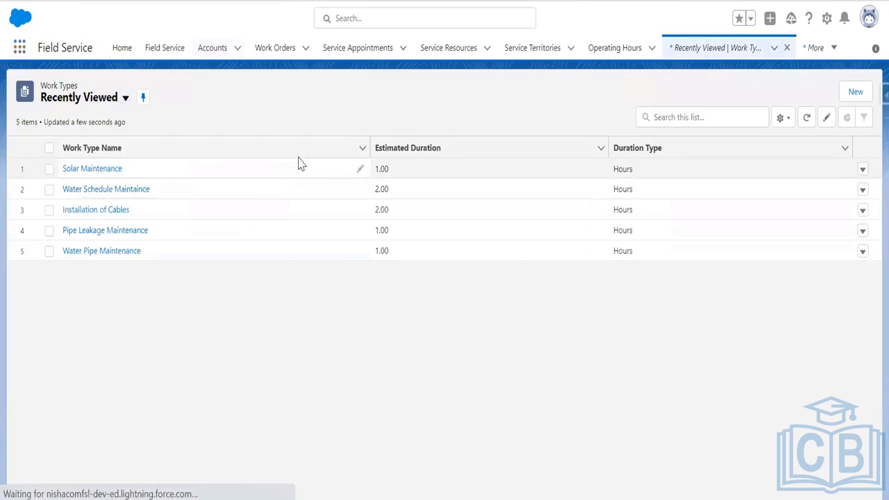
Step: Start a new work type and name it "Solar Panel System 8000 Maintenance"
{"action": "left_click", "coordinate": [856, 95]}
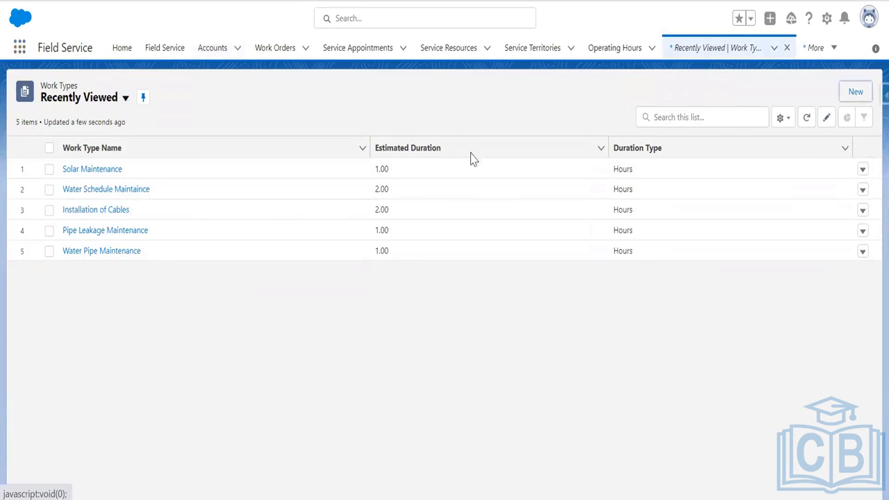
{"action": "type", "text": "So"}
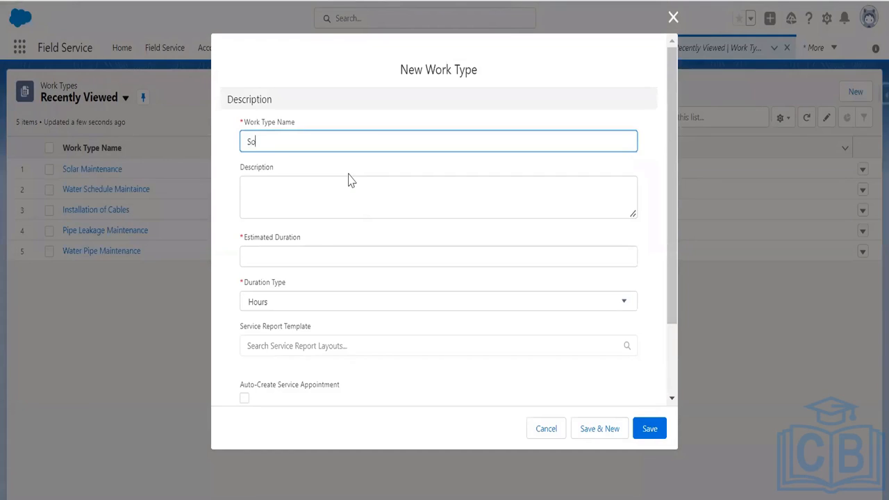
{"action": "type", "text": "lar Panel System 8000 Maintence"}
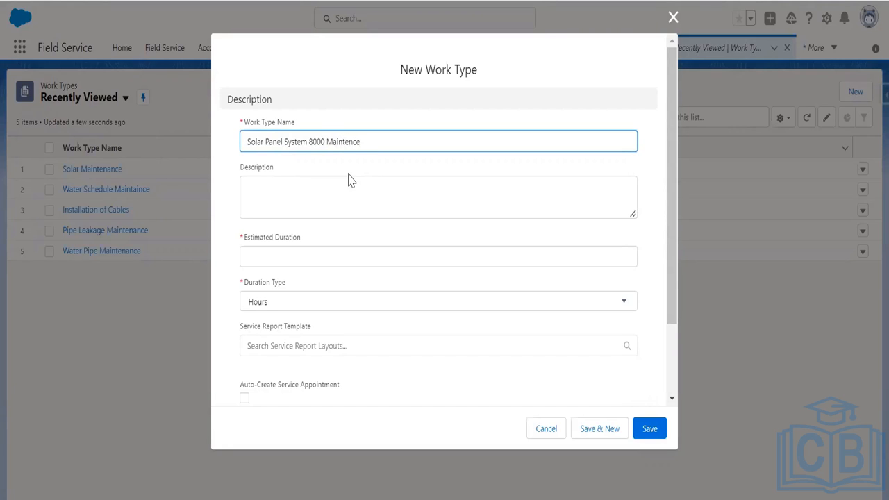
{"action": "key", "text": "BackSpace"}
{"action": "key", "text": "BackSpace"}
{"action": "type", "text": "ance"}
Step: Set the work type's estimated duration to 1, enable Auto-Create Service Appointment, and save the record
{"action": "left_click", "coordinate": [307, 256]}
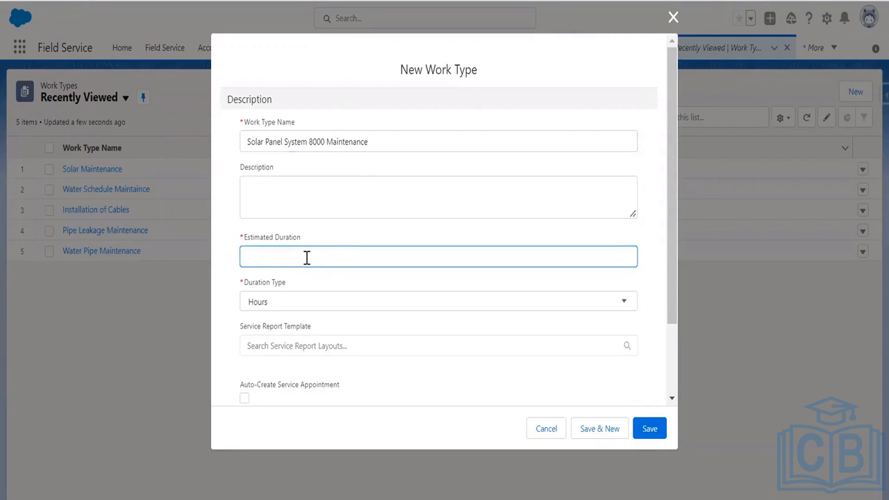
{"action": "type", "text": "1"}
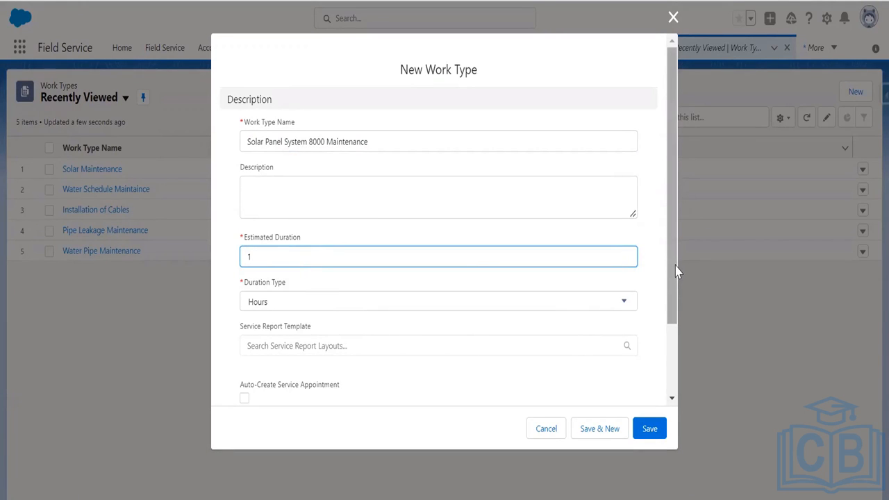
{"action": "left_click_drag", "start_coordinate": [675, 274], "coordinate": [672, 331]}
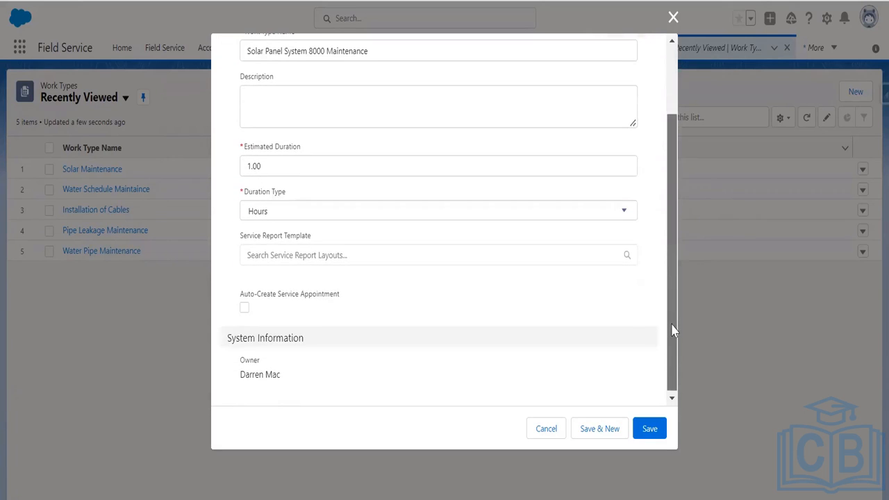
{"action": "left_click", "coordinate": [244, 308]}
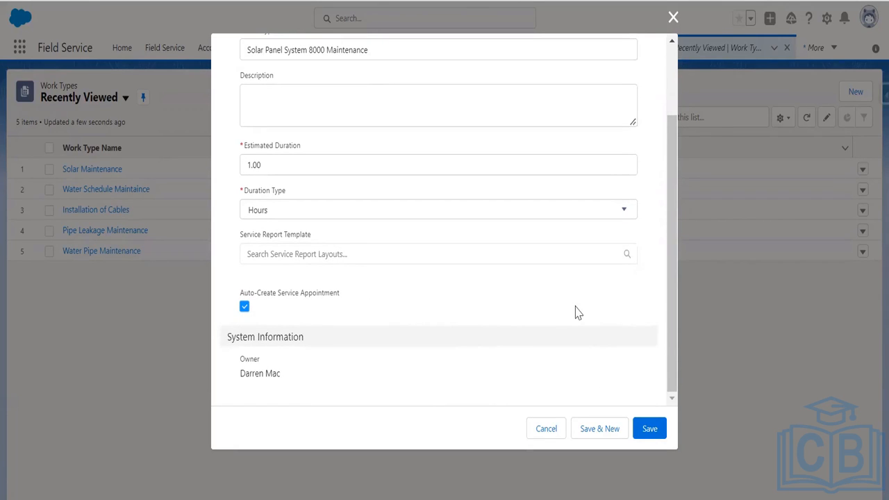
{"action": "left_click", "coordinate": [651, 429]}
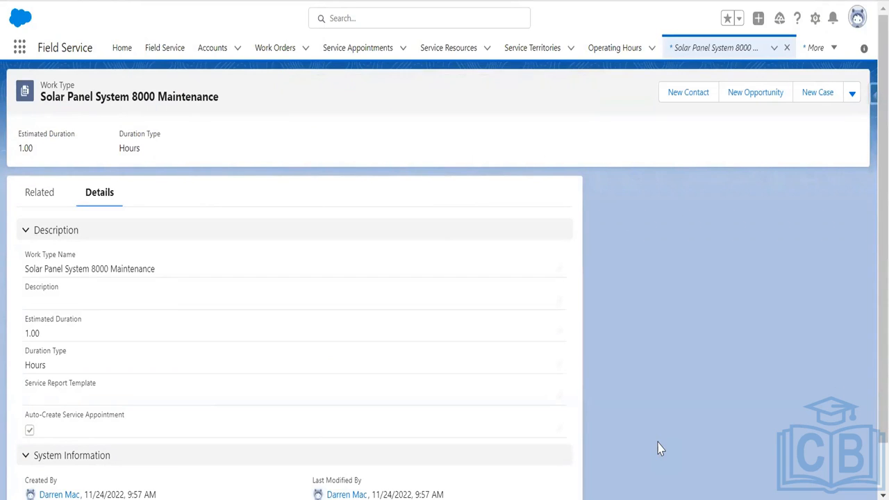
{"action": "left_click", "coordinate": [41, 195]}
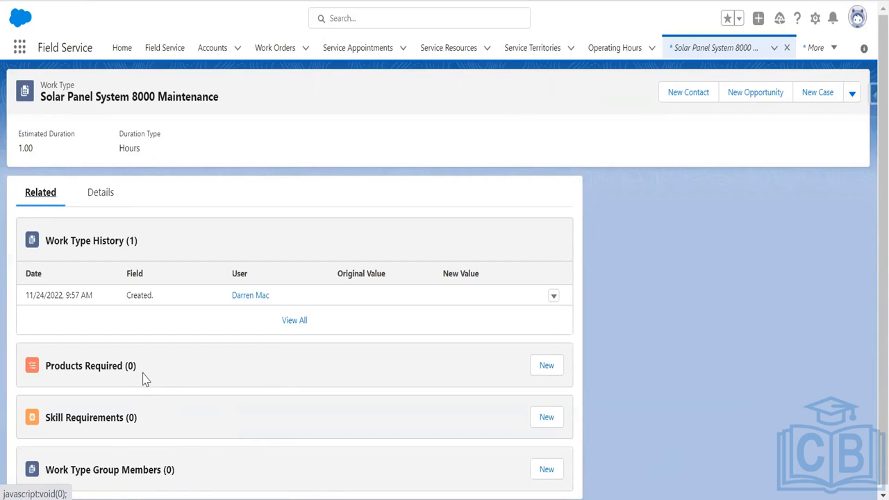
{"action": "left_click", "coordinate": [20, 47]}
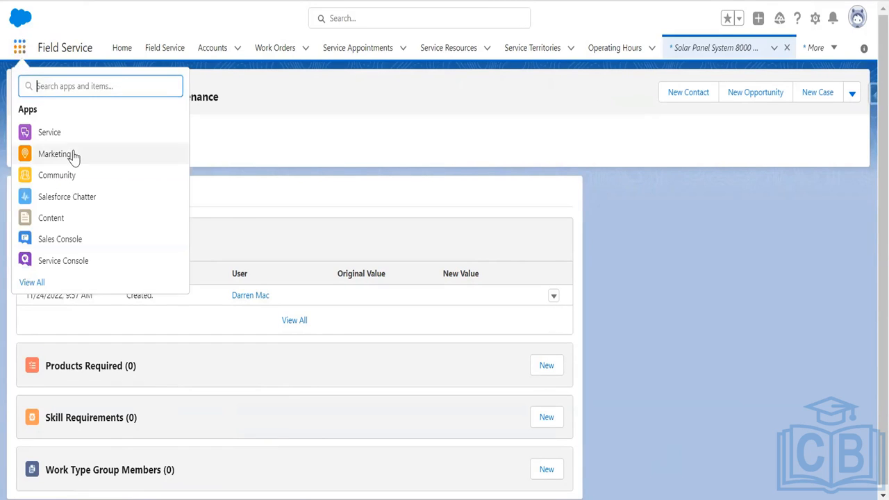
{"action": "type", "text": "work"}
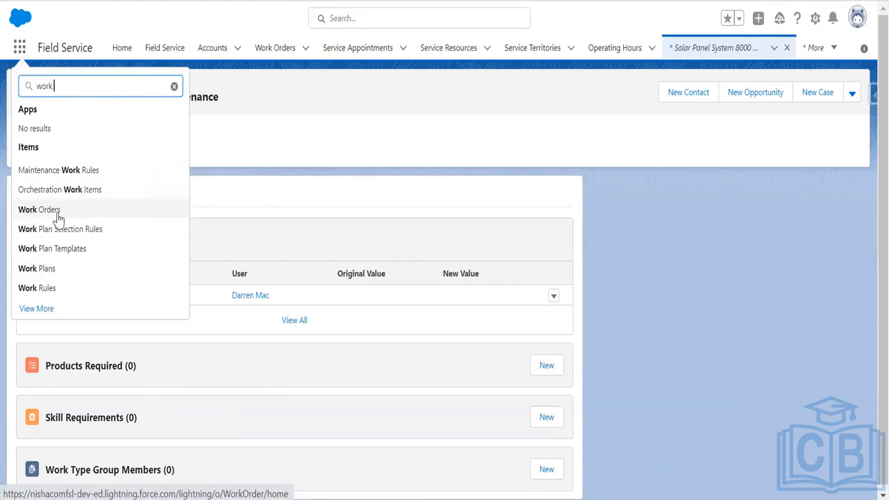
{"action": "type", "text": " type"}
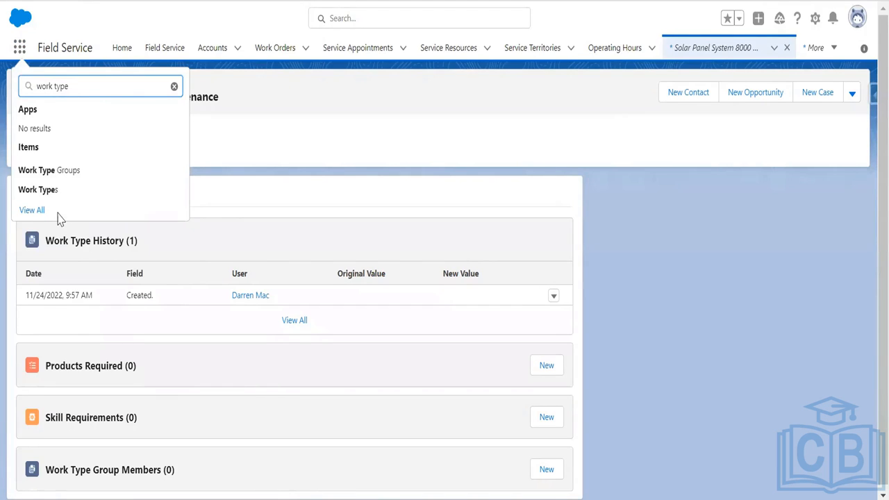
{"action": "left_click", "coordinate": [174, 86]}
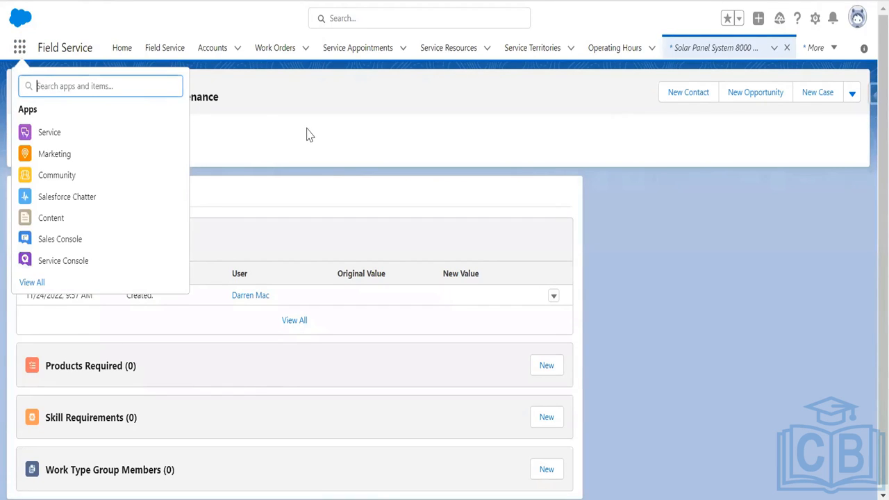
{"action": "left_click", "coordinate": [307, 133]}
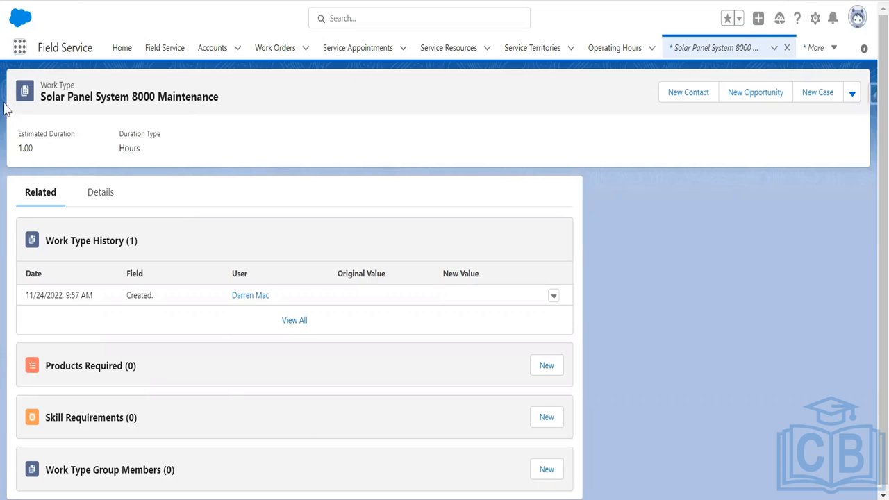
Step: Search the available apps and items for "main" and open the Maintenance Plans list
{"action": "left_click", "coordinate": [20, 47]}
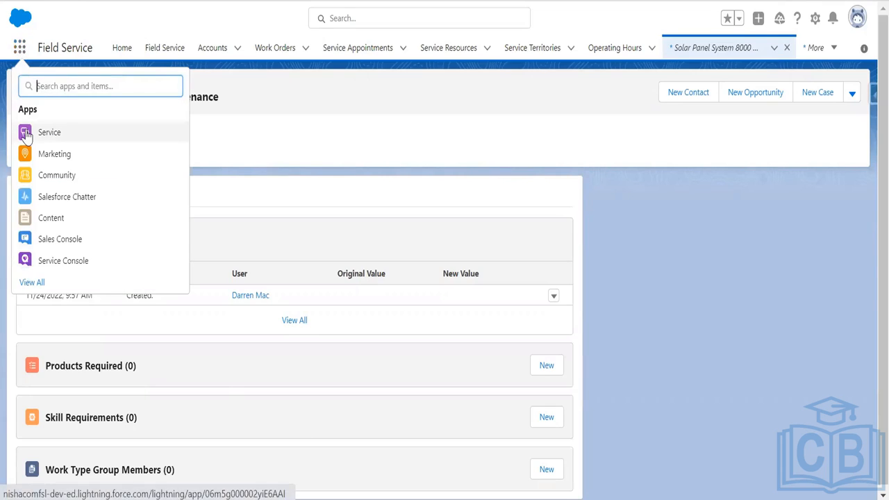
{"action": "type", "text": "main"}
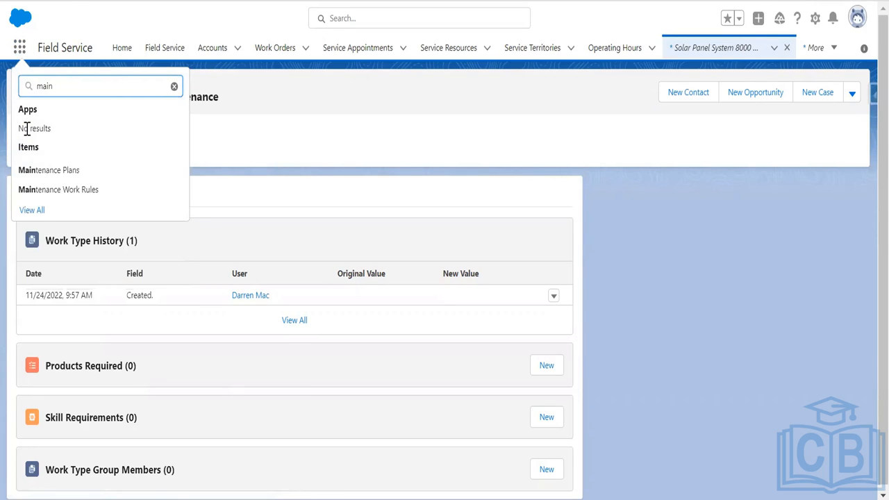
{"action": "left_click", "coordinate": [64, 172]}
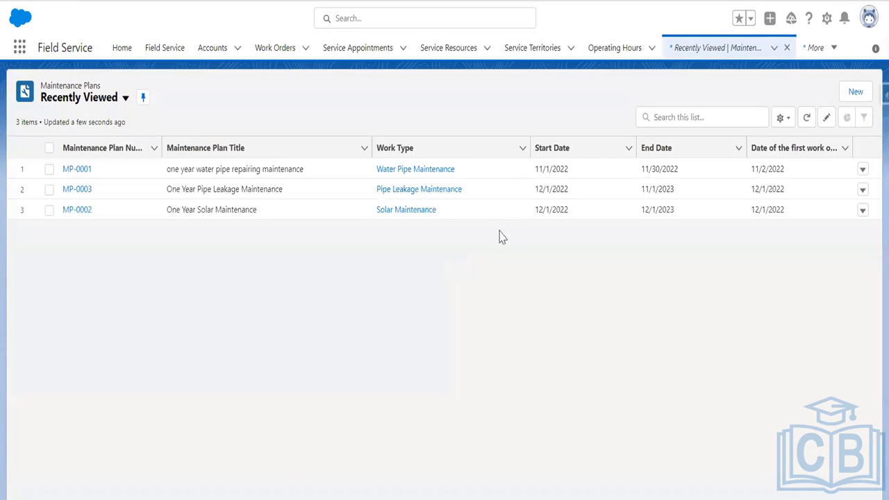
Step: Start a new maintenance plan with work type Solar Panel System 8000 Maintenance and account DreamHouse Realty
{"action": "left_click", "coordinate": [856, 91]}
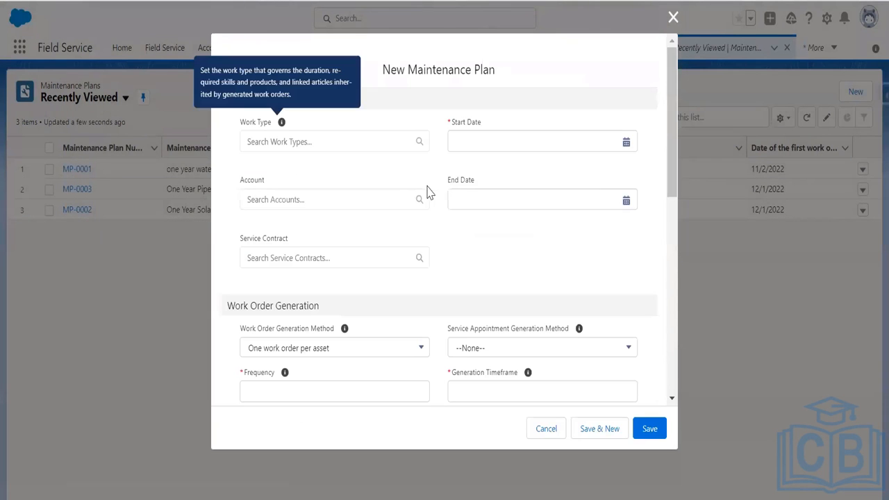
{"action": "left_click", "coordinate": [316, 140]}
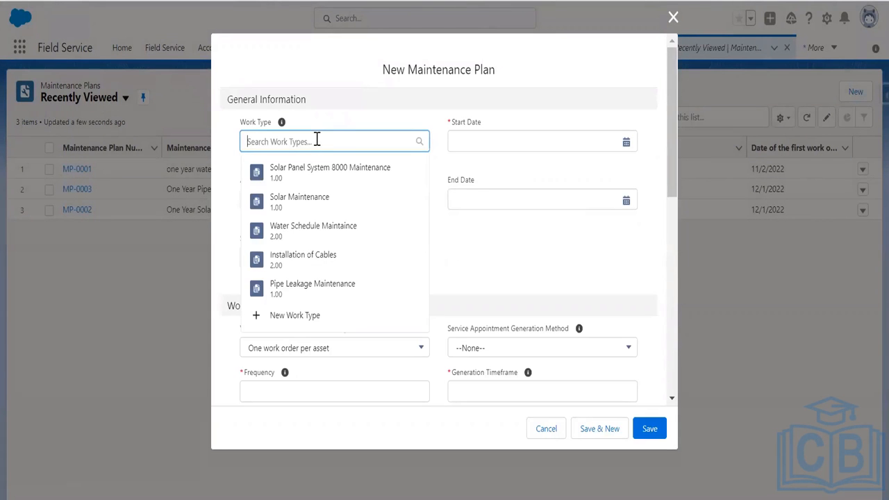
{"action": "left_click", "coordinate": [340, 179]}
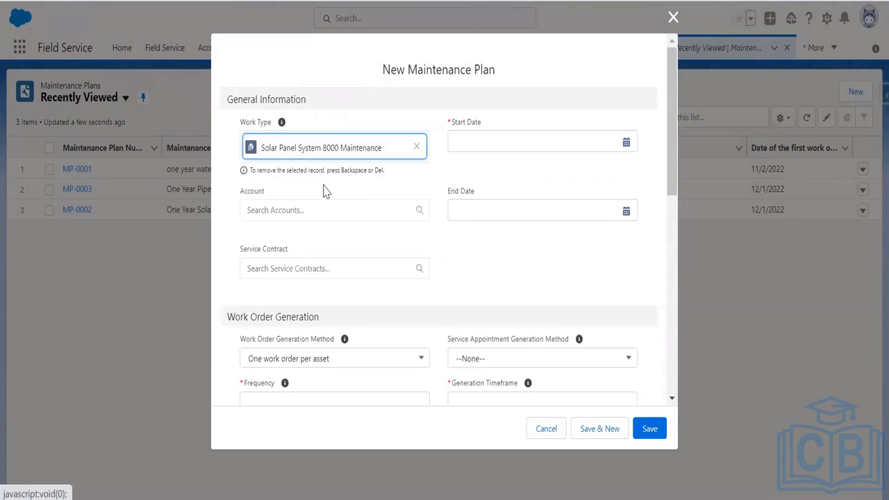
{"action": "left_click", "coordinate": [360, 210]}
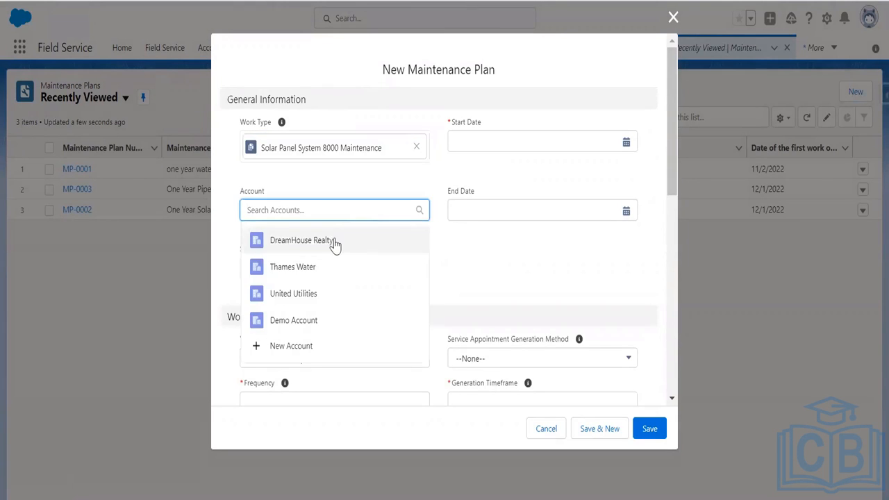
{"action": "left_click", "coordinate": [335, 241]}
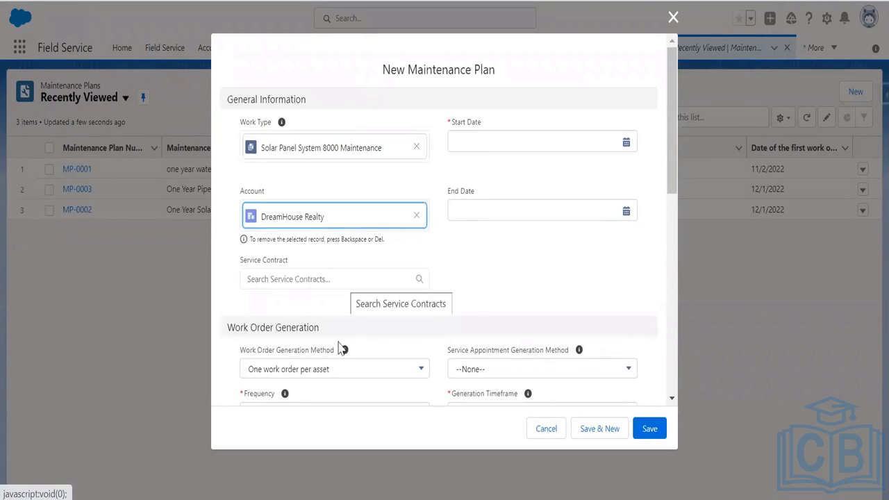
Step: Set the maintenance plan's start date to 12/1/2022
{"action": "left_click", "coordinate": [626, 136]}
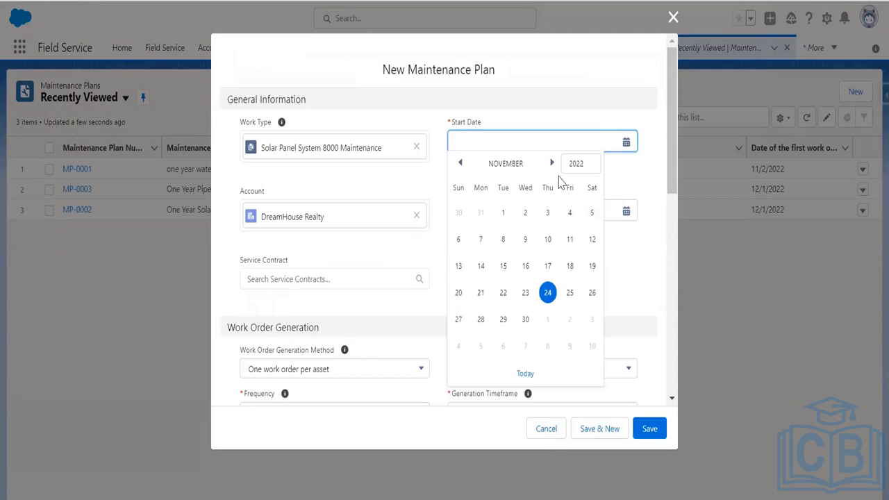
{"action": "left_click", "coordinate": [552, 164]}
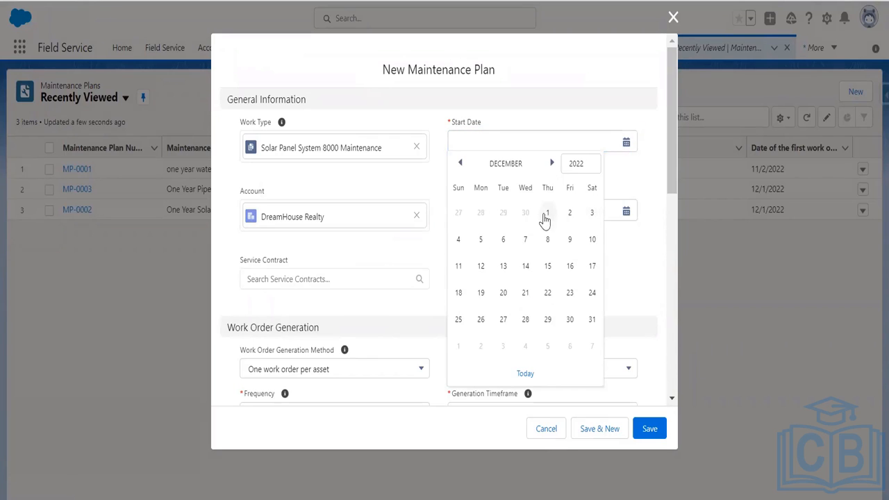
{"action": "left_click", "coordinate": [545, 213]}
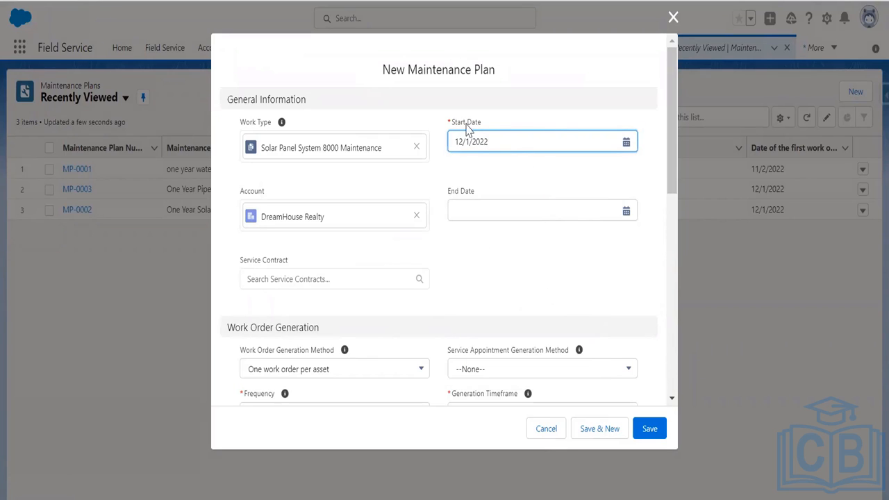
Step: Set the maintenance plan's end date to 12/1/2023
{"action": "left_click_drag", "start_coordinate": [669, 159], "coordinate": [674, 198]}
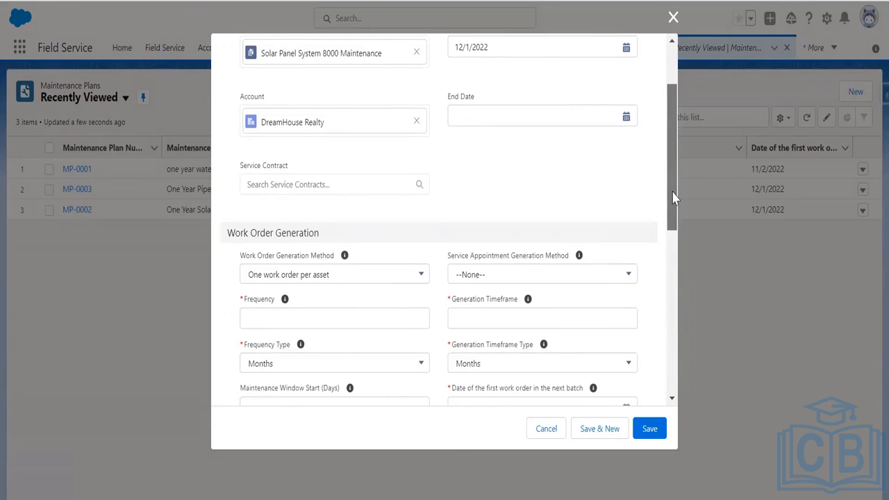
{"action": "left_click", "coordinate": [627, 119]}
{"action": "left_click", "coordinate": [592, 140]}
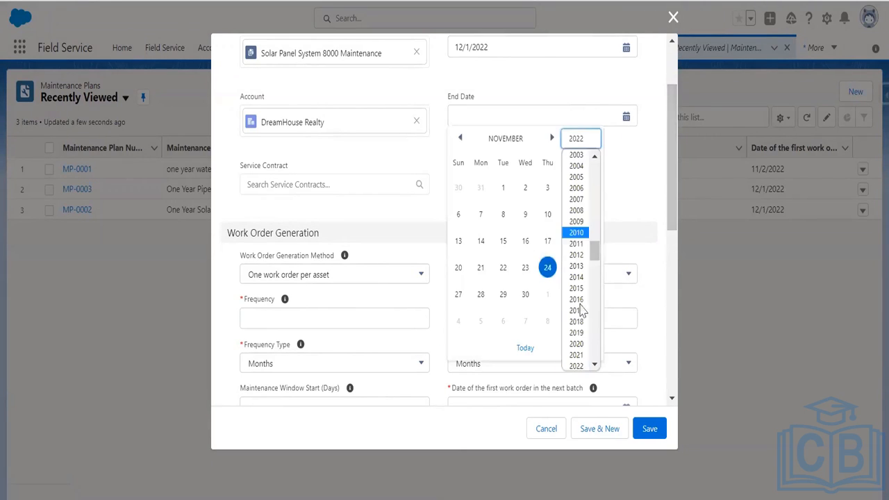
{"action": "left_click", "coordinate": [595, 364]}
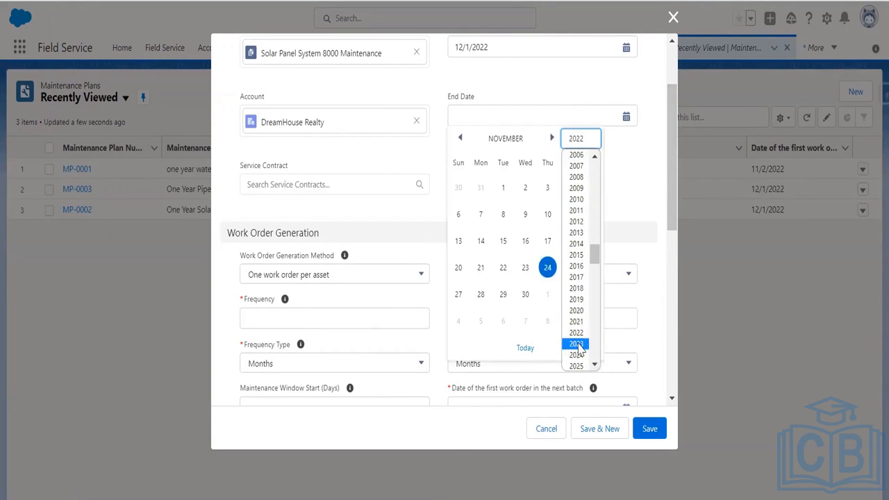
{"action": "left_click", "coordinate": [577, 345]}
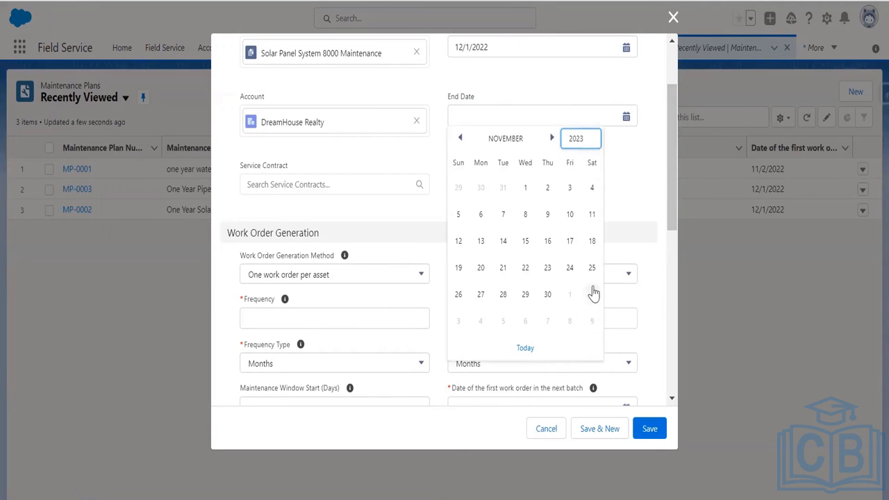
{"action": "left_click", "coordinate": [551, 138]}
{"action": "left_click", "coordinate": [568, 189]}
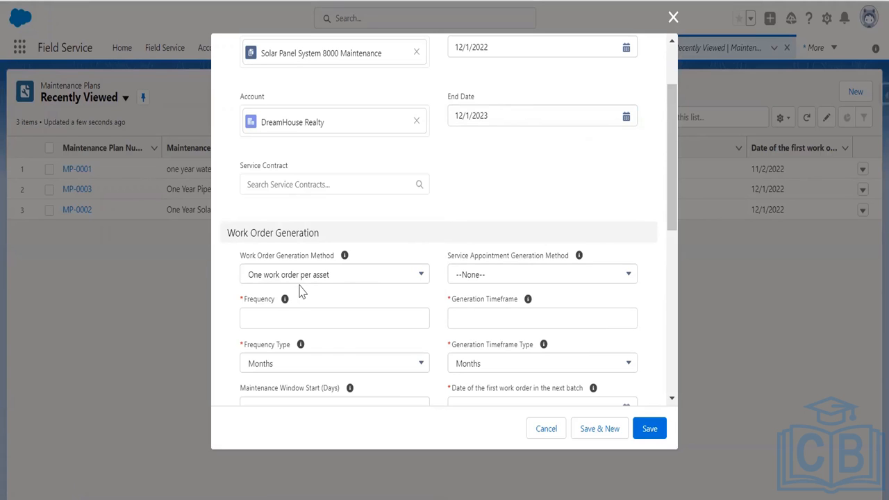
Step: Set the maintenance plan's frequency to 1 and its generation timeframe to 12
{"action": "left_click_drag", "start_coordinate": [673, 224], "coordinate": [672, 257]}
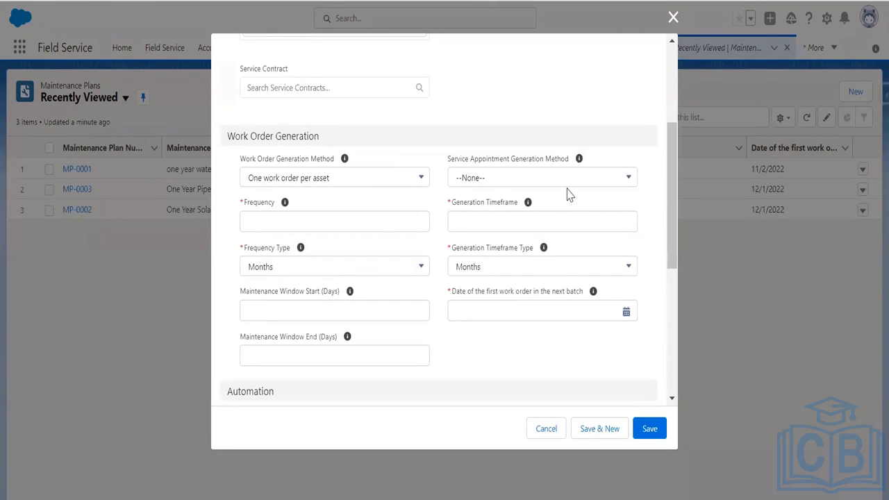
{"action": "left_click", "coordinate": [316, 221]}
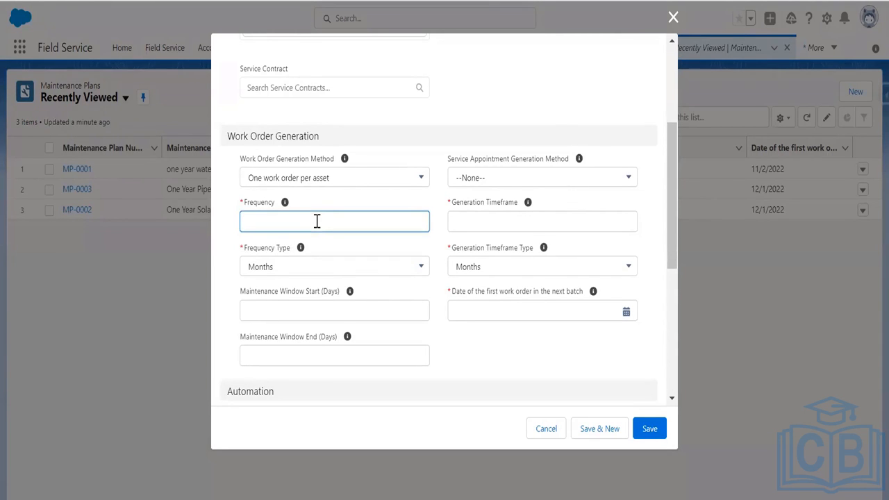
{"action": "mouse_move", "coordinate": [287, 213]}
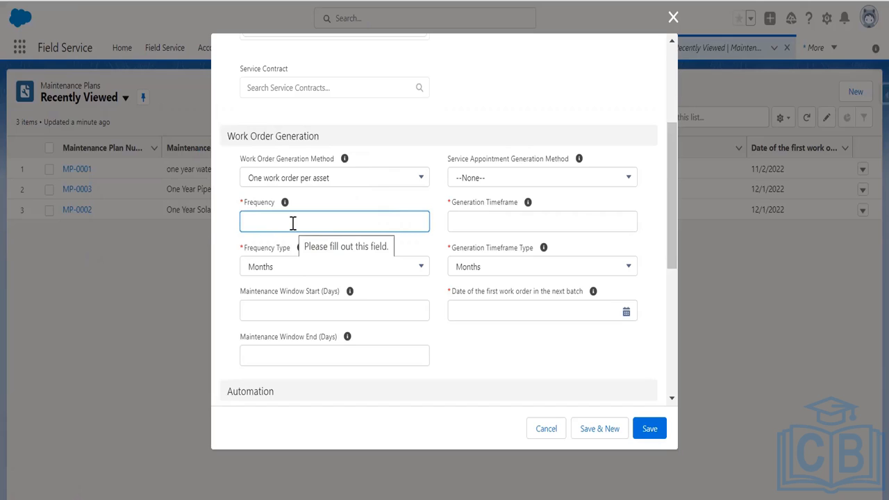
{"action": "type", "text": "1"}
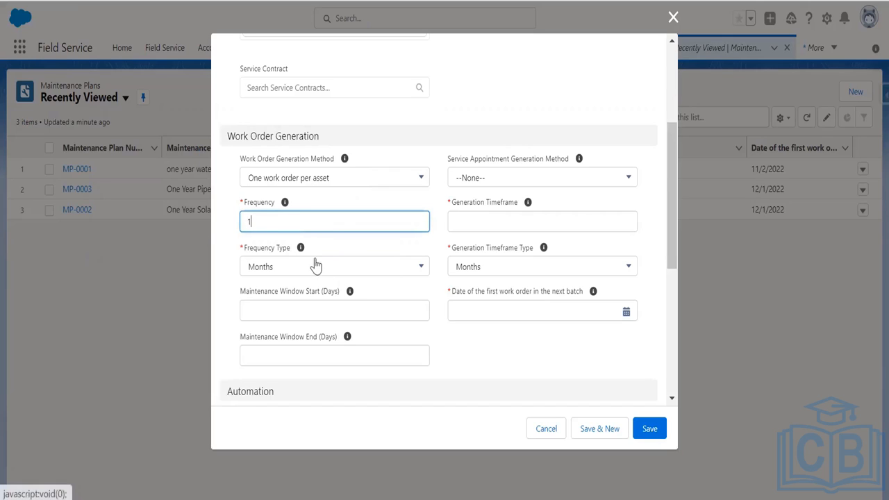
{"action": "left_click", "coordinate": [491, 220]}
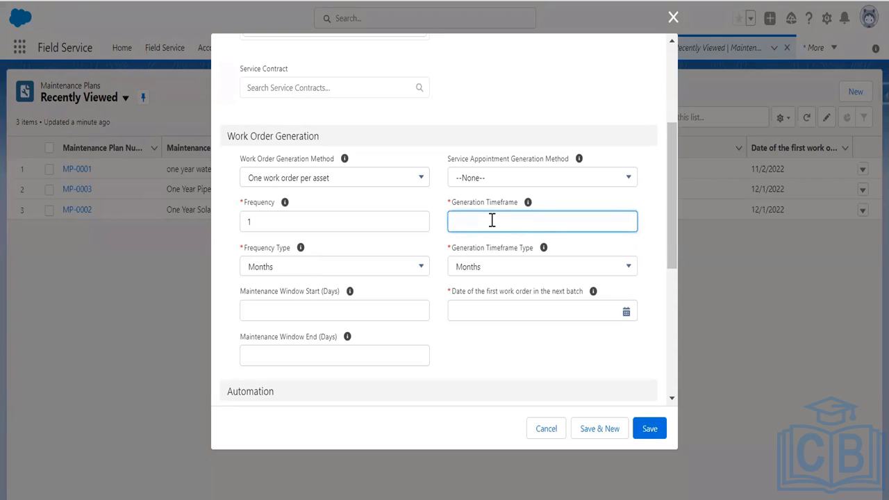
{"action": "type", "text": "12"}
Step: Set the plan's date of the first work order in the next batch to 12/1/2022
{"action": "left_click", "coordinate": [625, 314]}
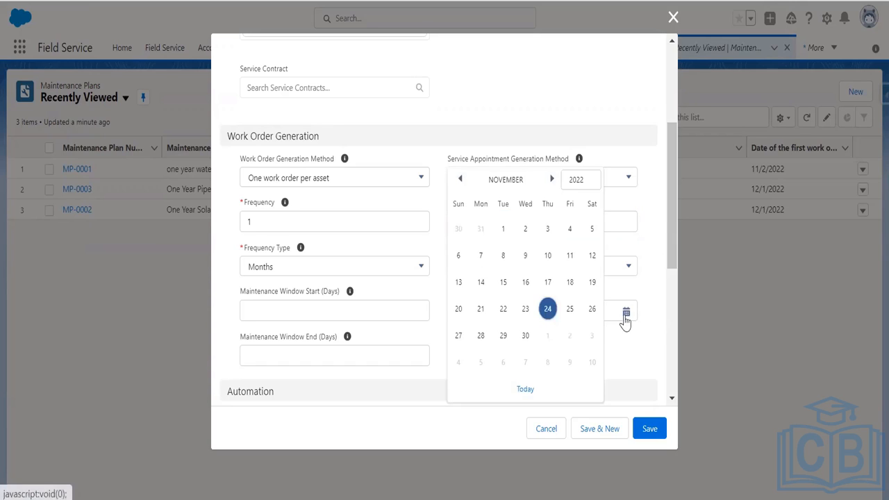
{"action": "left_click", "coordinate": [552, 181]}
{"action": "left_click", "coordinate": [547, 229]}
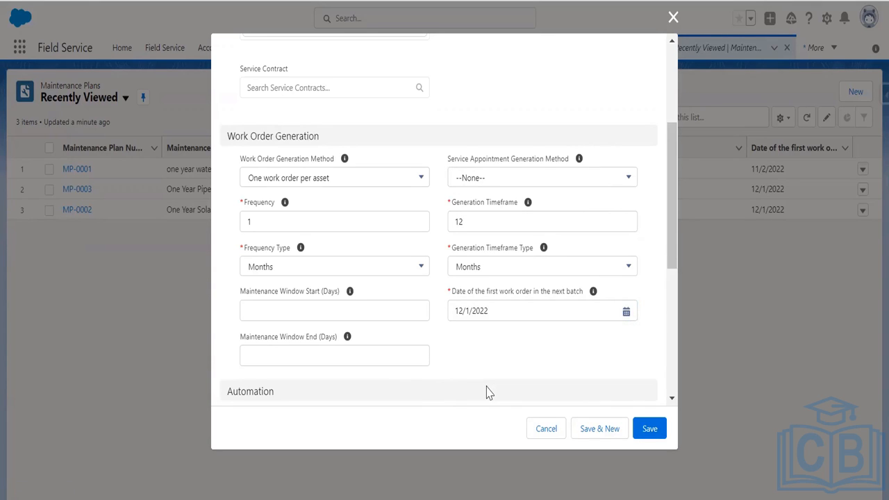
Step: Set the maintenance window start and end to 3 days each and save the maintenance plan
{"action": "left_click", "coordinate": [344, 313]}
{"action": "type", "text": "3"}
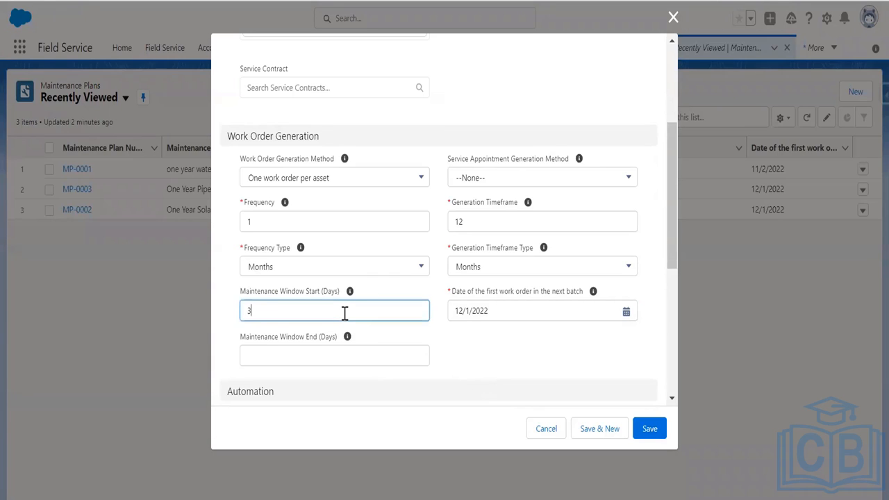
{"action": "left_click", "coordinate": [330, 353]}
{"action": "type", "text": "3"}
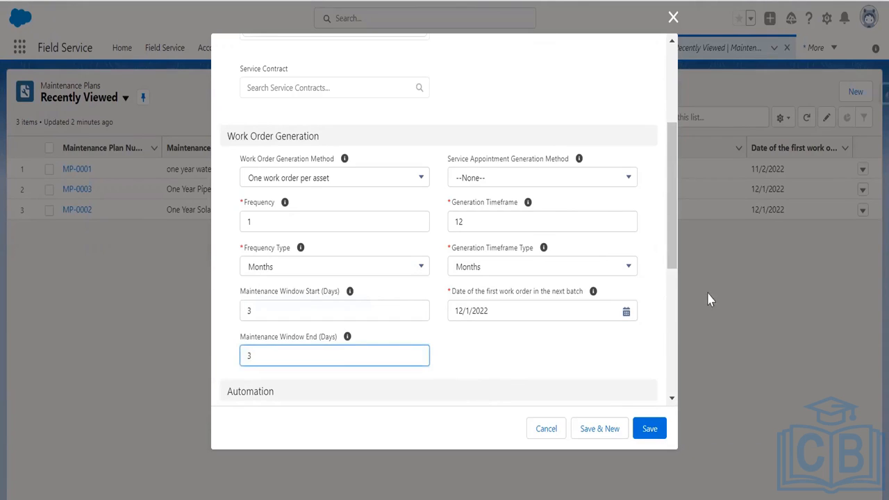
{"action": "left_click_drag", "start_coordinate": [674, 238], "coordinate": [677, 294]}
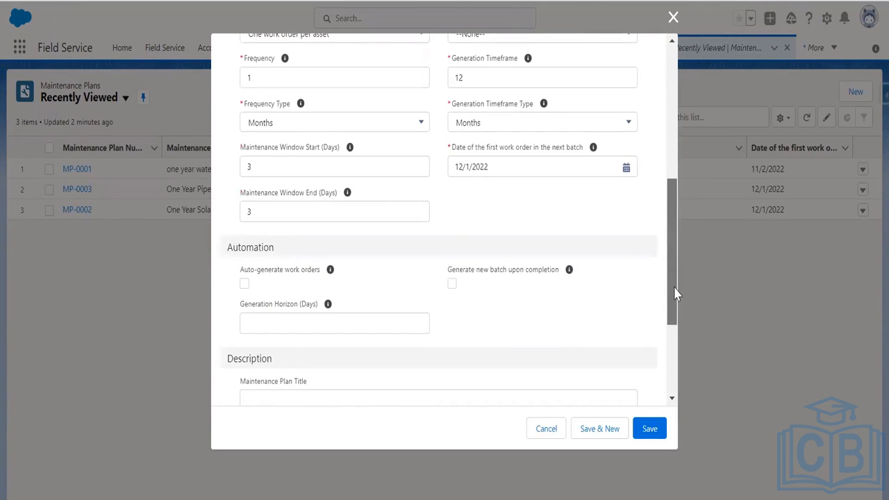
{"action": "left_click_drag", "start_coordinate": [677, 293], "coordinate": [684, 377]}
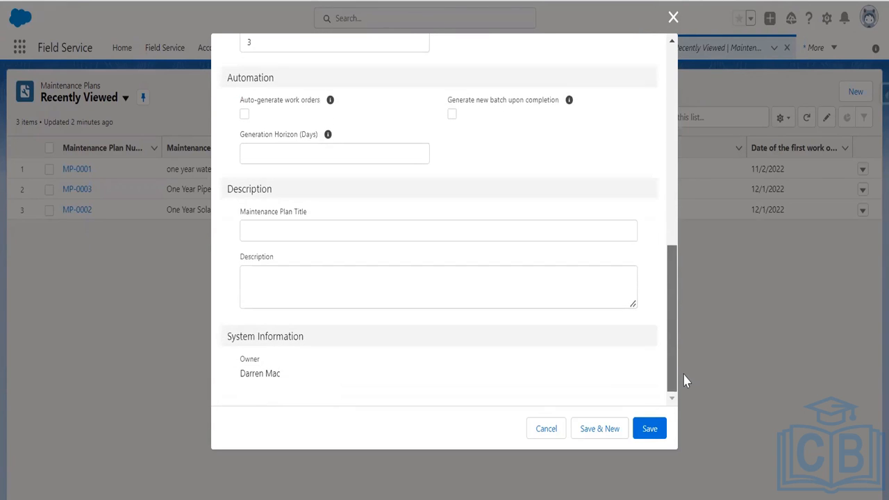
{"action": "left_click", "coordinate": [656, 433]}
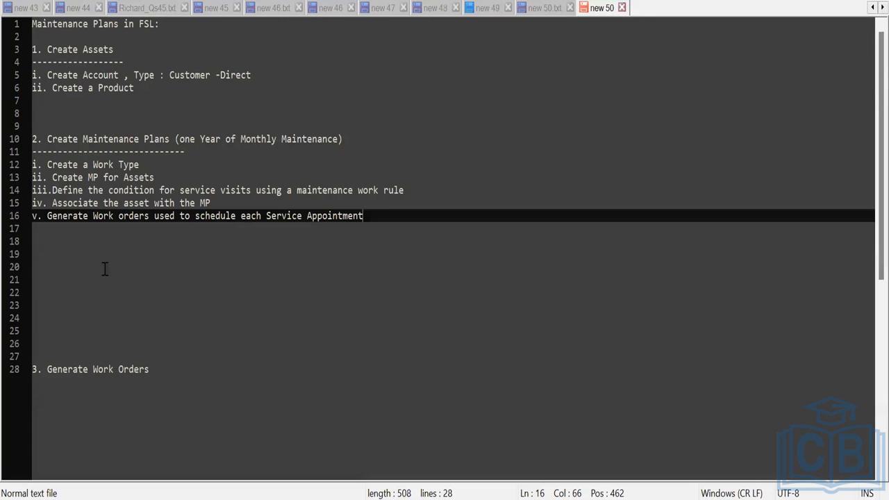
Step: Highlight the maintenance work rule line in the text editor notes and return to the maintenance plan in Salesforce
{"action": "left_click_drag", "start_coordinate": [50, 165], "coordinate": [403, 197]}
{"action": "left_click", "coordinate": [170, 178]}
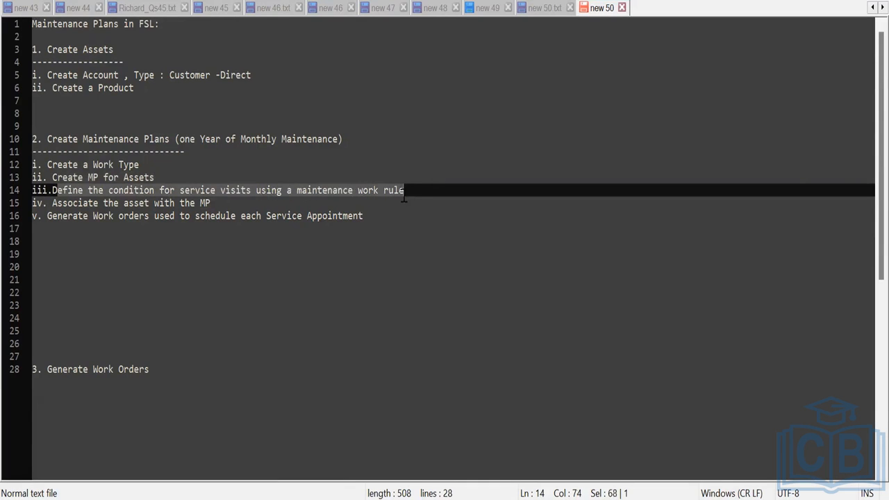
{"action": "key", "text": "alt+Tab"}
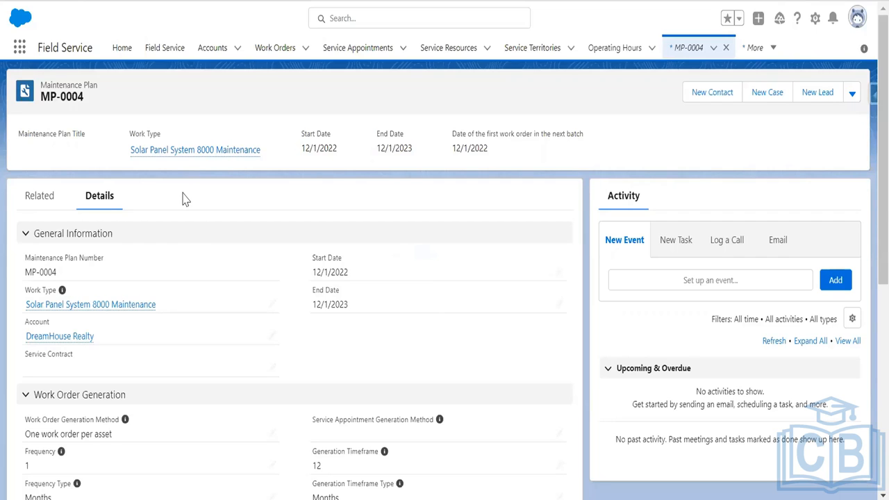
Step: Start a related maintenance work rule titled Monthly Solar Maintenance 8000 with work type Solar Panel System 8000 Maintenance
{"action": "left_click", "coordinate": [42, 198]}
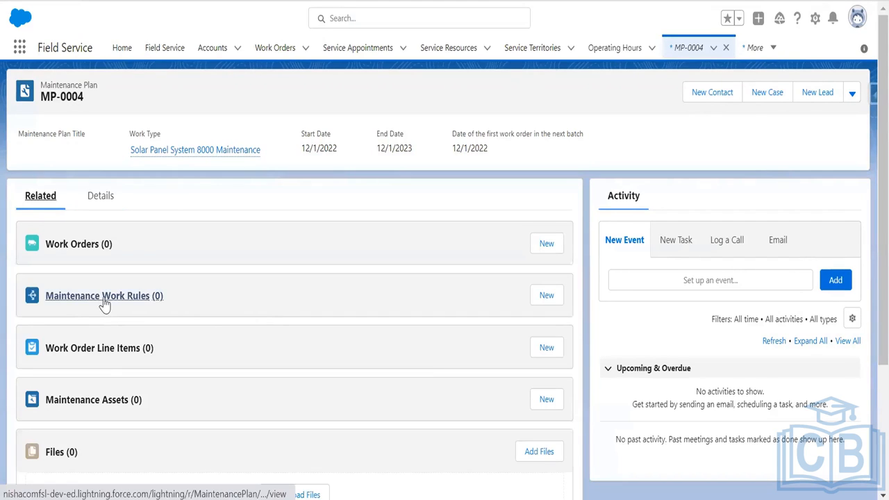
{"action": "left_click", "coordinate": [546, 296]}
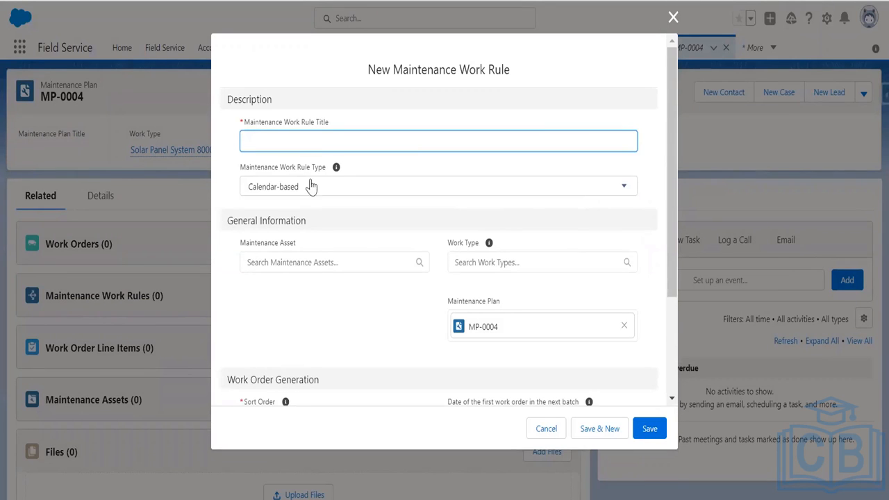
{"action": "type", "text": "Monthly Solar Maintenance 8000"}
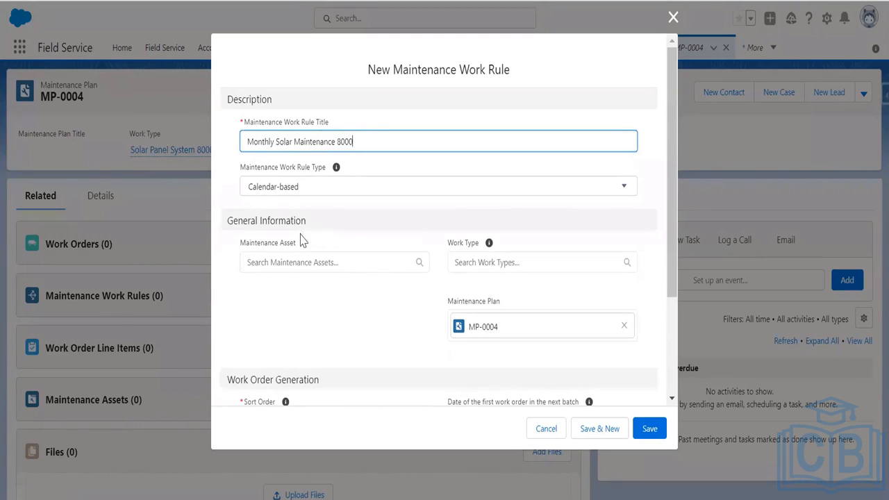
{"action": "left_click", "coordinate": [521, 262]}
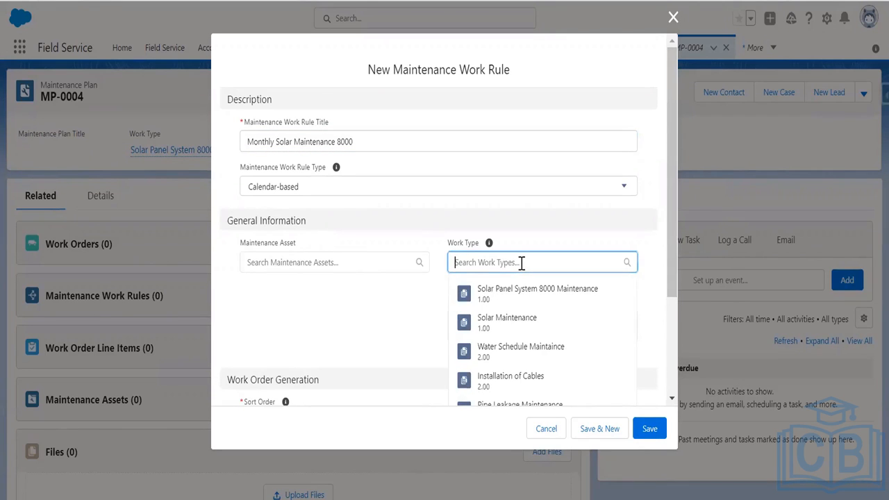
{"action": "left_click", "coordinate": [521, 293]}
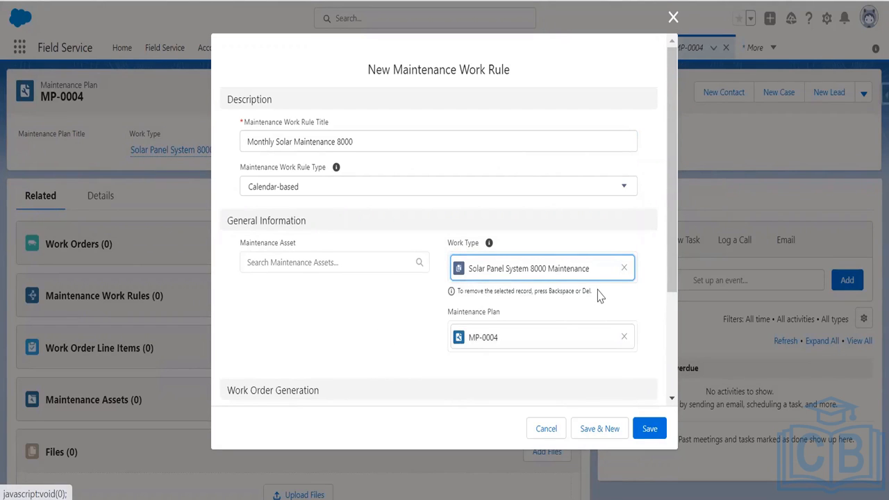
{"action": "left_click", "coordinate": [303, 263]}
{"action": "left_click", "coordinate": [422, 242]}
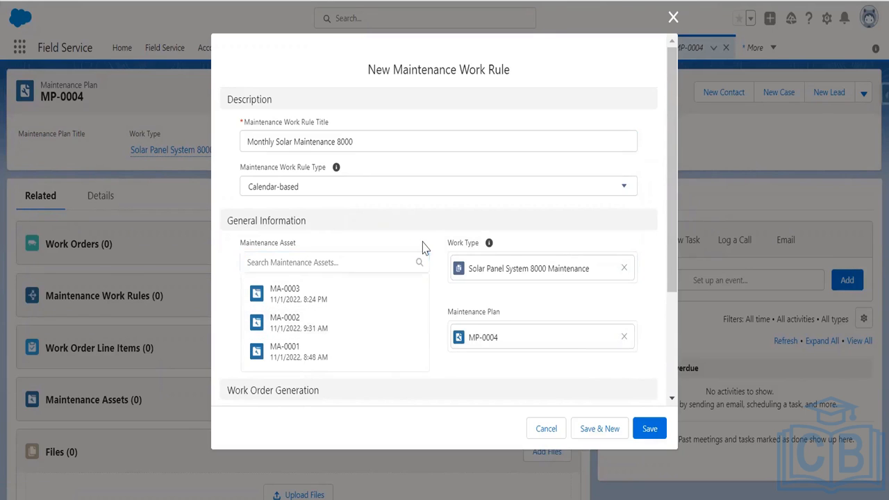
Step: Set the work rule's sort order to 1 and its first work order date in the next batch to 12/1/2022
{"action": "left_click_drag", "start_coordinate": [674, 238], "coordinate": [679, 304]}
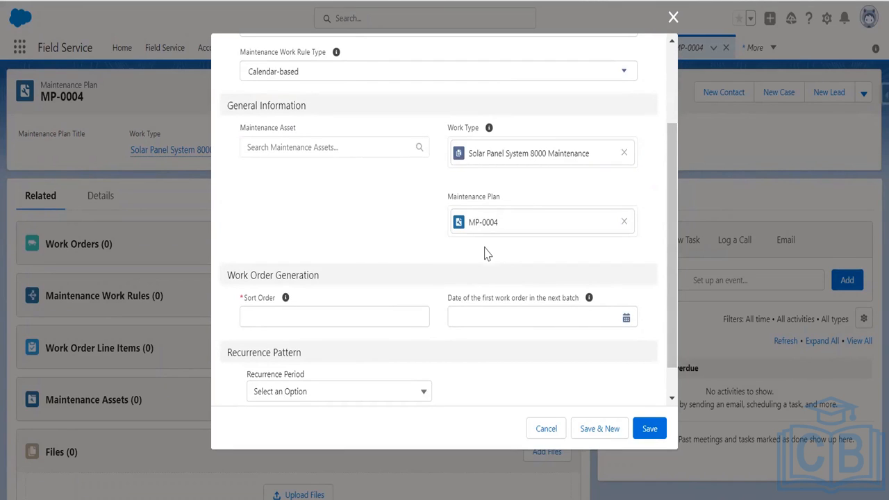
{"action": "left_click", "coordinate": [268, 313]}
{"action": "type", "text": "1"}
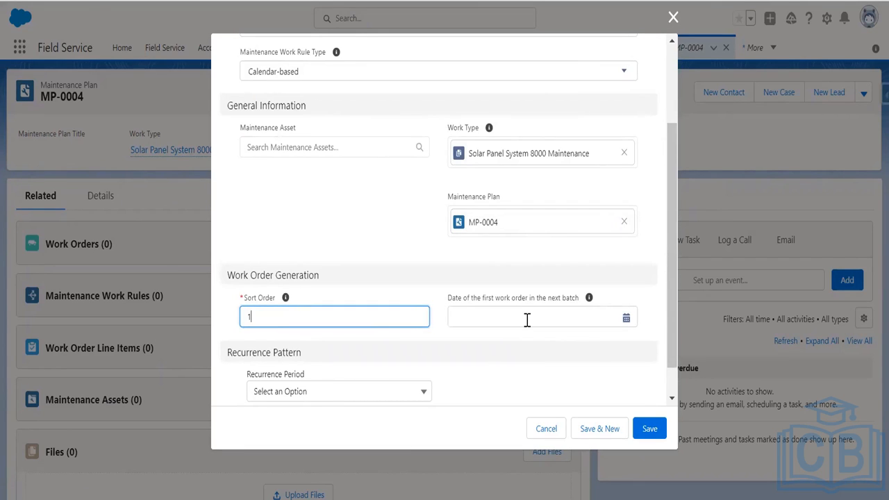
{"action": "left_click", "coordinate": [627, 319]}
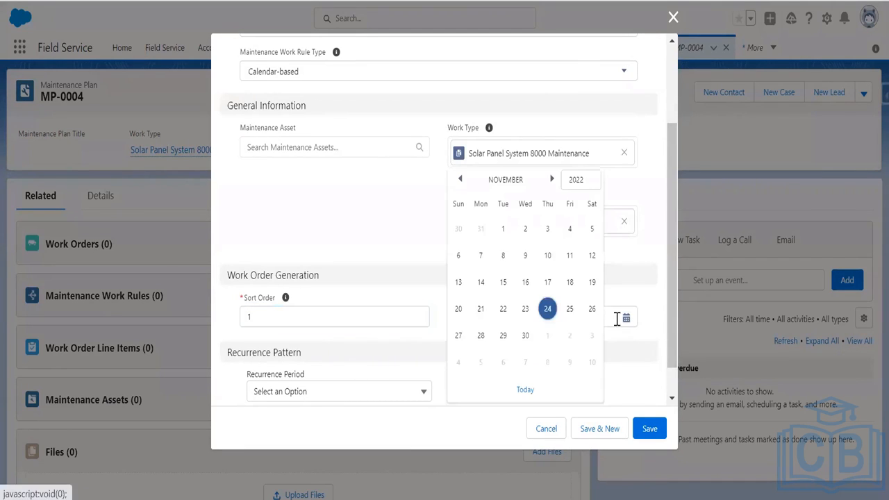
{"action": "left_click", "coordinate": [551, 179]}
{"action": "left_click", "coordinate": [547, 228]}
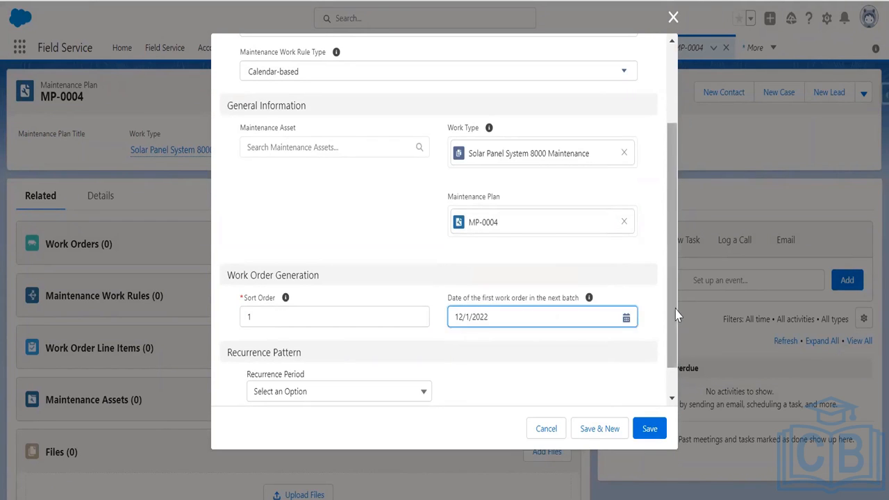
Step: Set the work rule's recurrence period to Months and make it recur on date 1
{"action": "scroll", "coordinate": [675, 347], "scroll_direction": "down", "scroll_amount": 1}
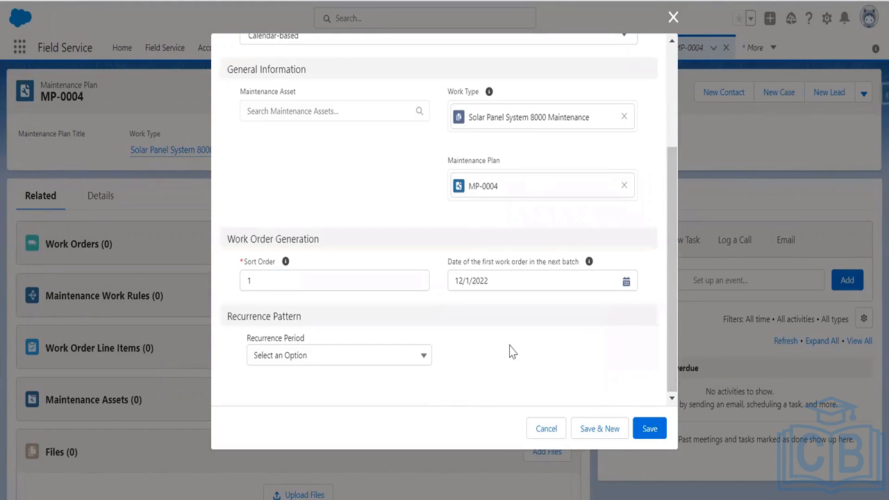
{"action": "left_click", "coordinate": [303, 357]}
{"action": "left_click", "coordinate": [670, 316]}
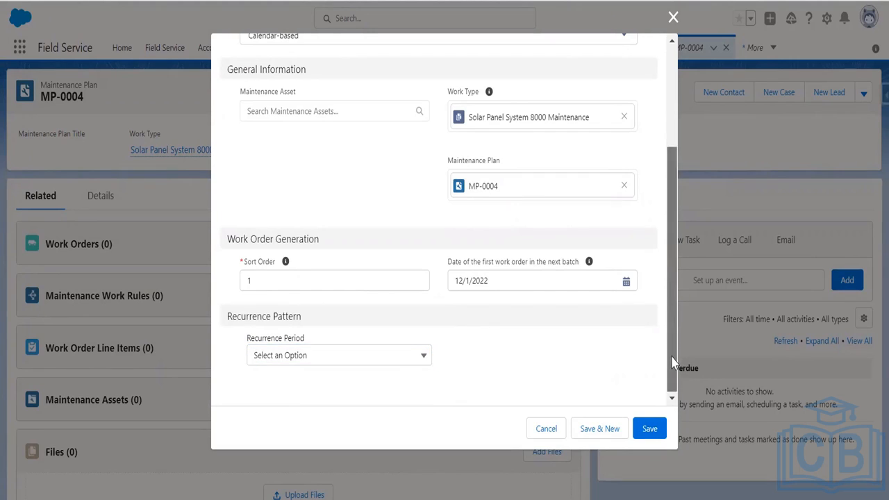
{"action": "left_click", "coordinate": [352, 366]}
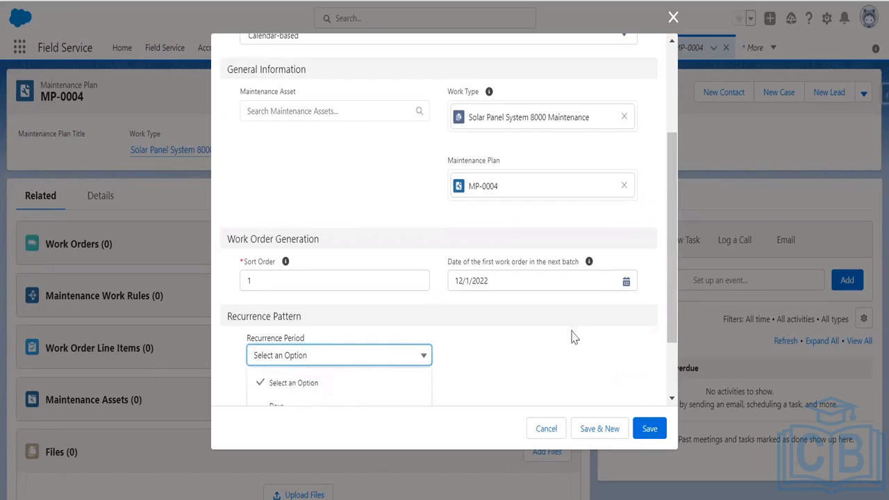
{"action": "left_click_drag", "start_coordinate": [677, 268], "coordinate": [677, 300]}
{"action": "left_click", "coordinate": [318, 357]}
{"action": "left_click", "coordinate": [294, 404]}
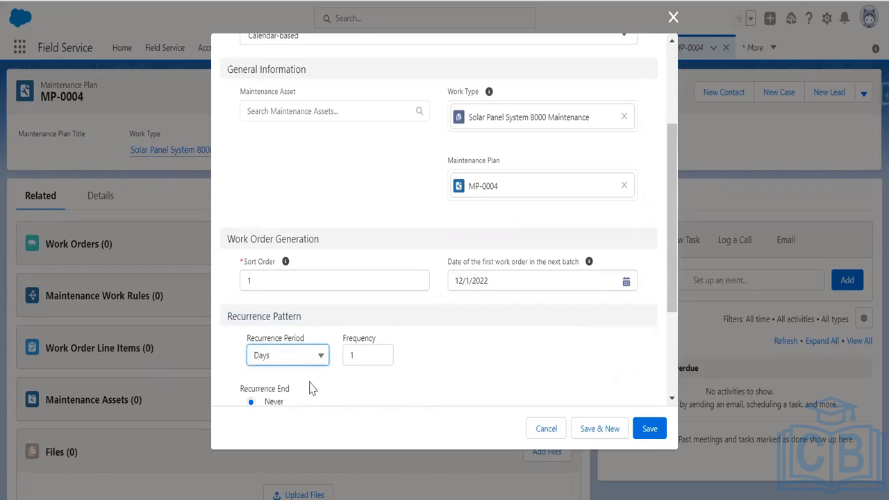
{"action": "scroll", "coordinate": [575, 347], "scroll_direction": "down", "scroll_amount": 2}
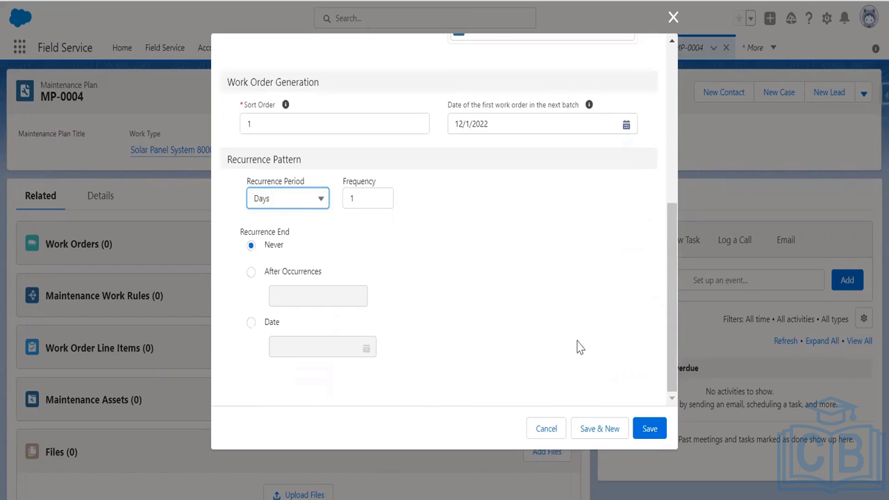
{"action": "left_click", "coordinate": [309, 201]}
{"action": "left_click", "coordinate": [295, 304]}
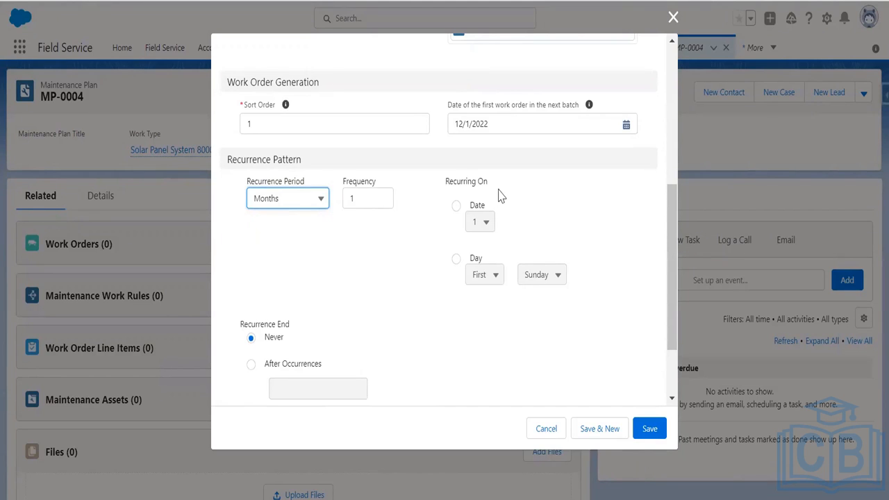
{"action": "left_click", "coordinate": [456, 206]}
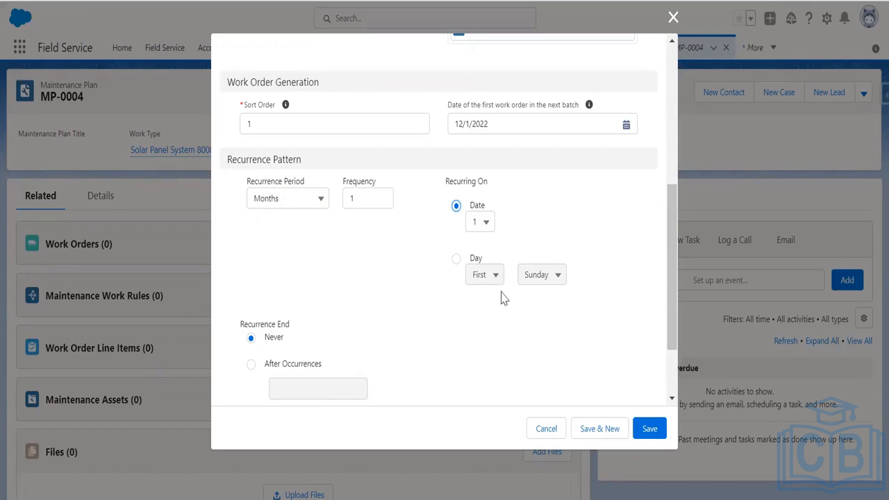
Step: Review the maintenance work rule's entries and save the rule
{"action": "left_click_drag", "start_coordinate": [672, 280], "coordinate": [673, 201]}
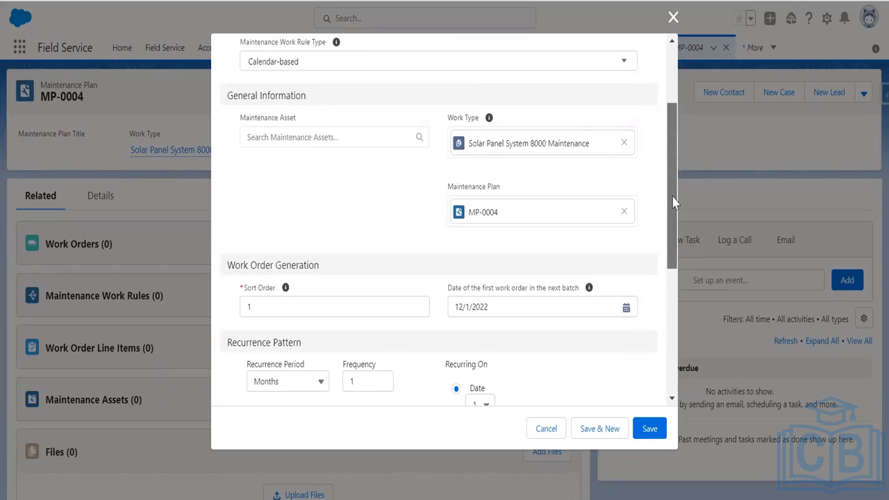
{"action": "left_click_drag", "start_coordinate": [673, 201], "coordinate": [670, 349]}
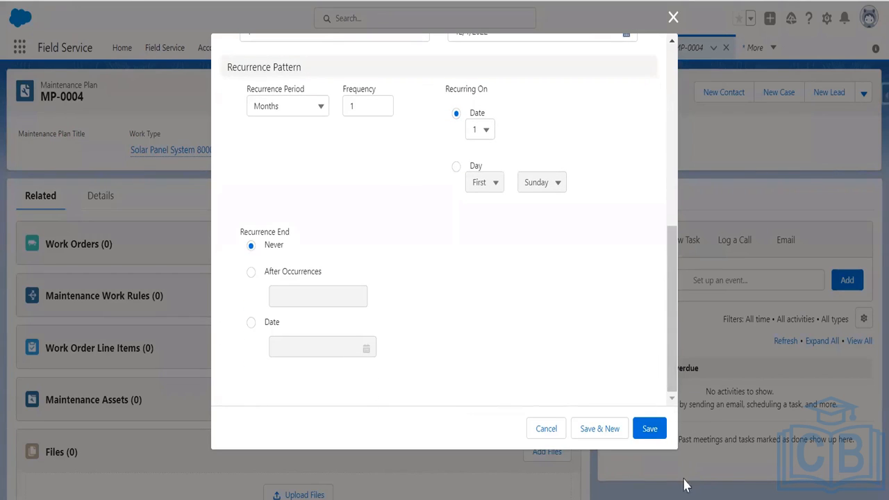
{"action": "left_click", "coordinate": [649, 428]}
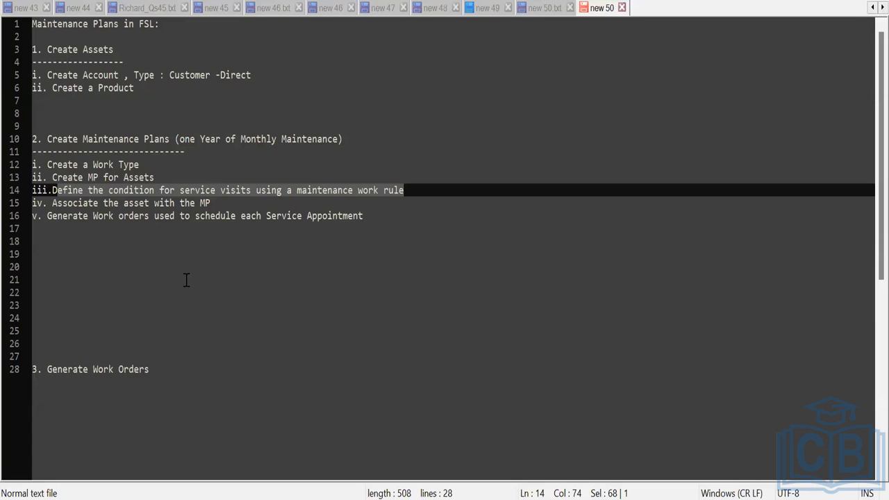
{"action": "left_click", "coordinate": [186, 280]}
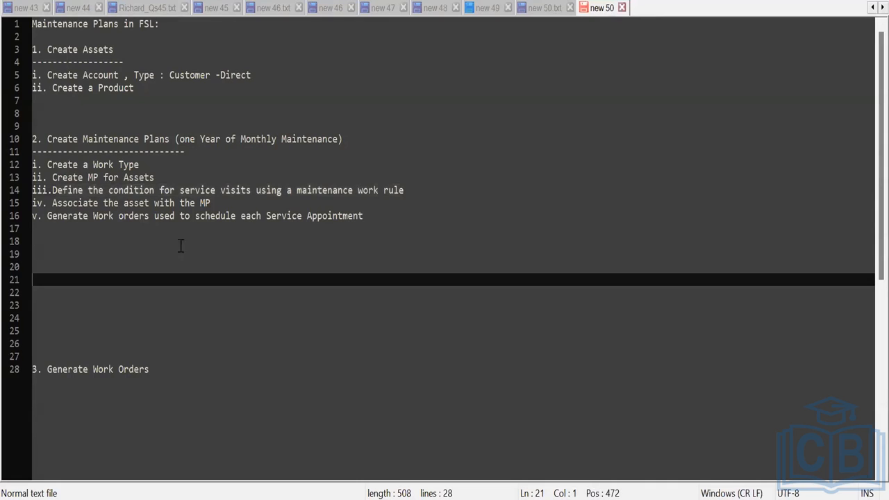
Step: Insert a new line "v. Associate Maintenanceassets" in section 2 of the notes, directly below the item about associating the asset with the MP
{"action": "left_click", "coordinate": [372, 217]}
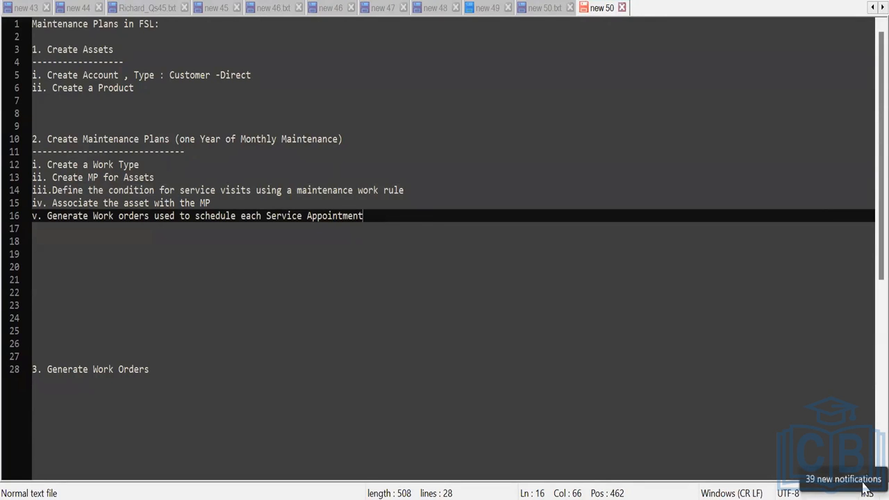
{"action": "left_click", "coordinate": [222, 200]}
{"action": "key", "text": "Return"}
{"action": "type", "text": "v"}
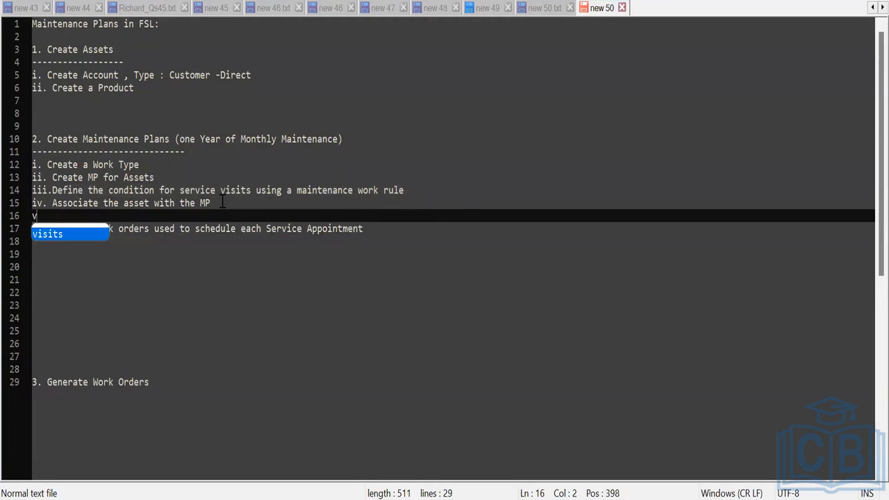
{"action": "type", "text": ". "}
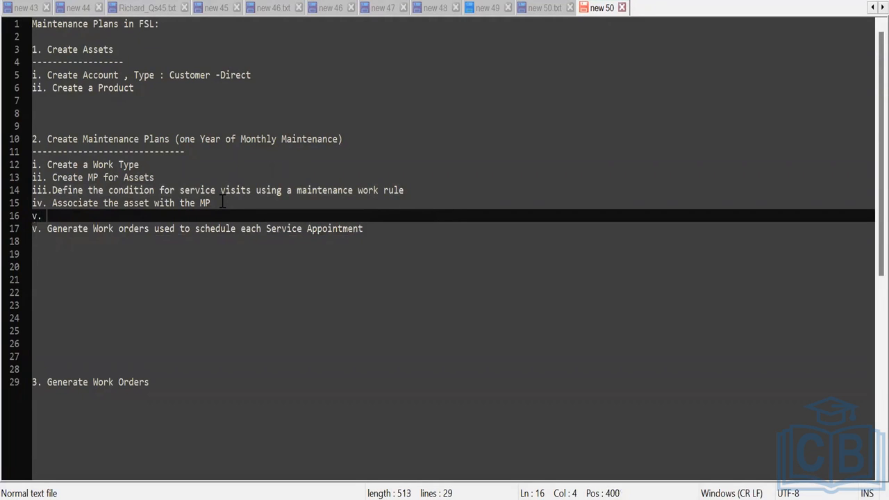
{"action": "type", "text": "Associa"}
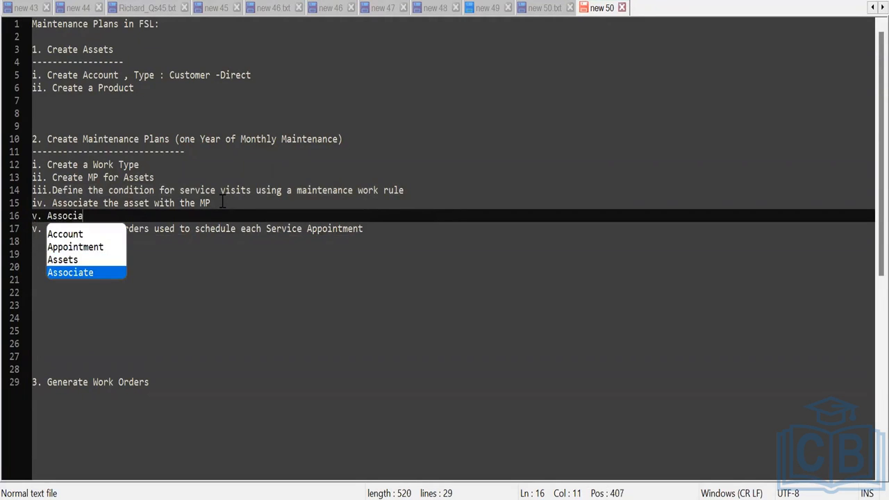
{"action": "type", "text": "te Mainte"}
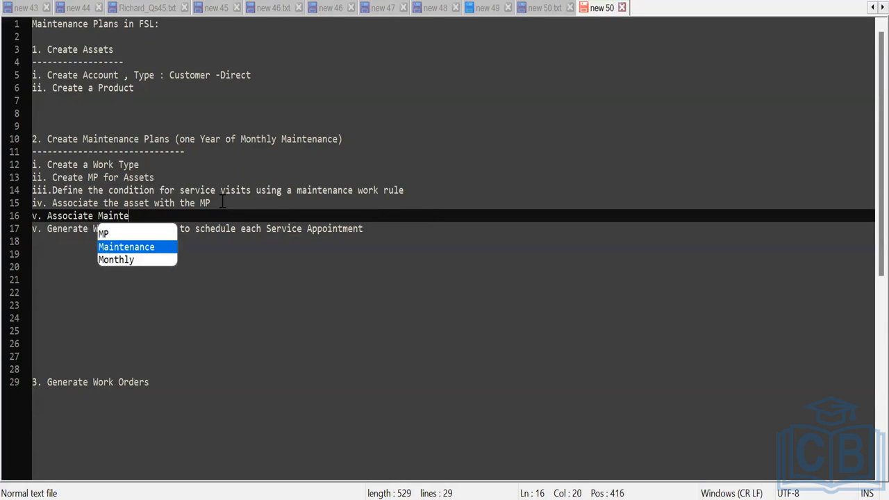
{"action": "type", "text": "nanceassets"}
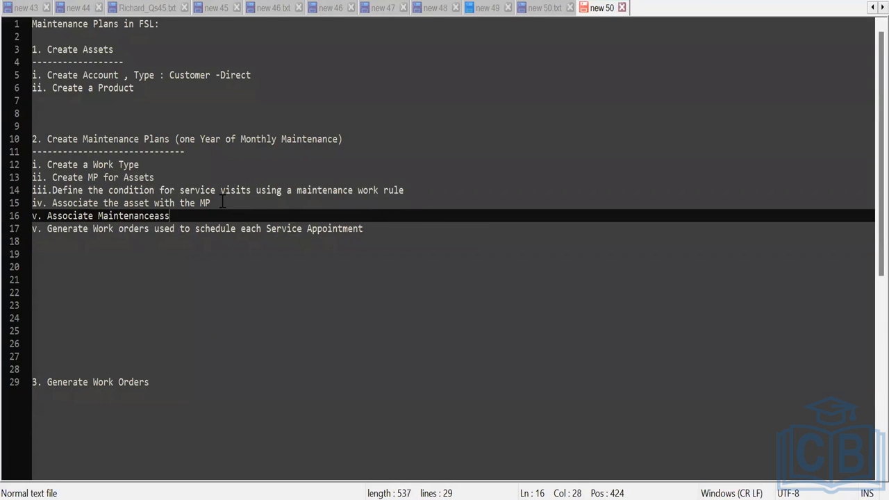